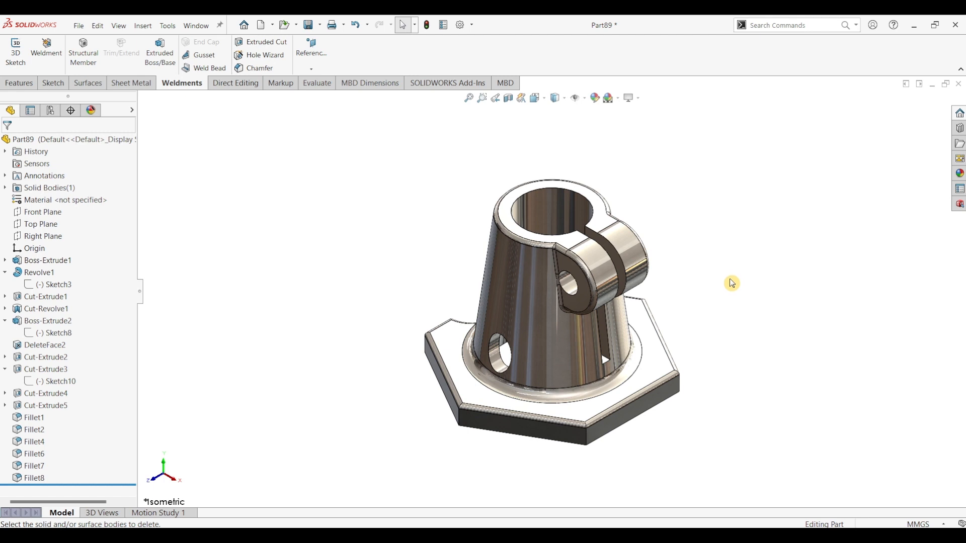
Inspect the finished part's interior with a section view on the Front Plane and check its dimensions in the Part89_dwg1 PDF drawing.
{"action": "mouse_move", "coordinate": [713, 299]}
{"action": "middle_mouse_down"}
{"action": "mouse_move", "coordinate": [729, 285]}
{"action": "mouse_move", "coordinate": [699, 287]}
{"action": "middle_mouse_up"}
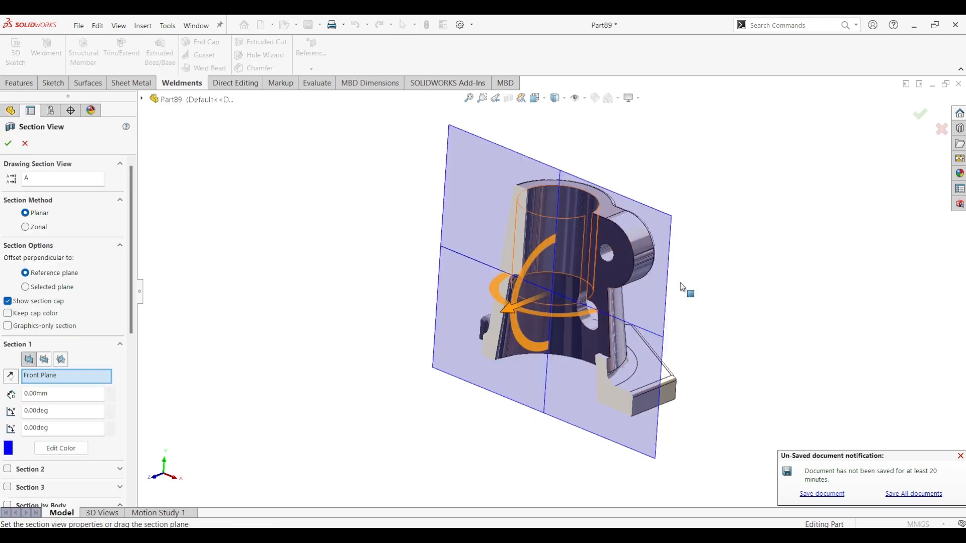
{"action": "middle_click_drag", "start_coordinate": [686, 287], "coordinate": [724, 247]}
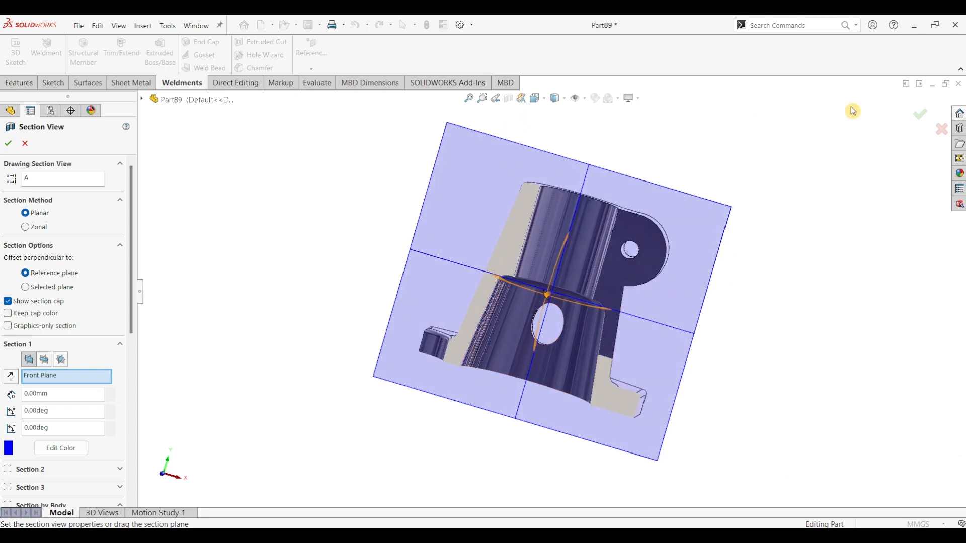
{"action": "left_click", "coordinate": [940, 130]}
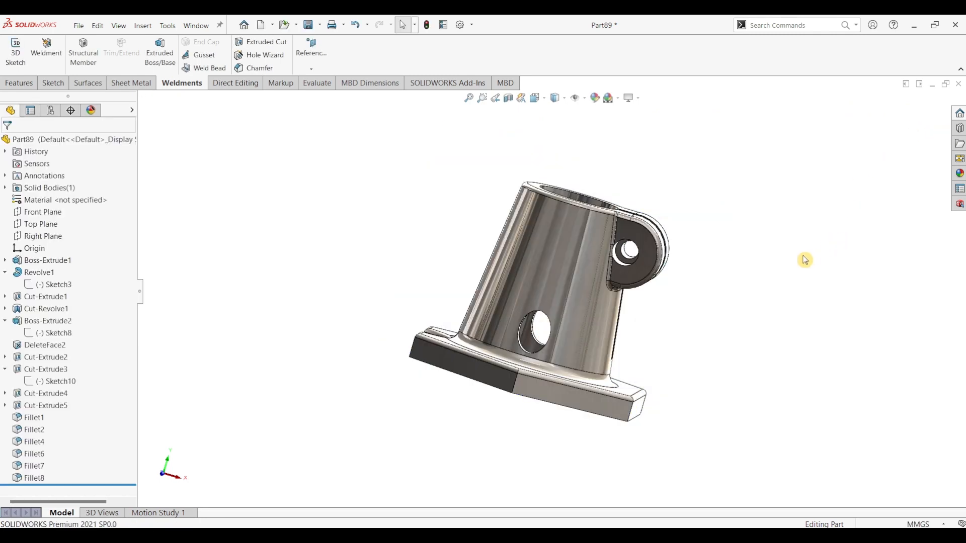
{"action": "key", "text": "alt+Tab"}
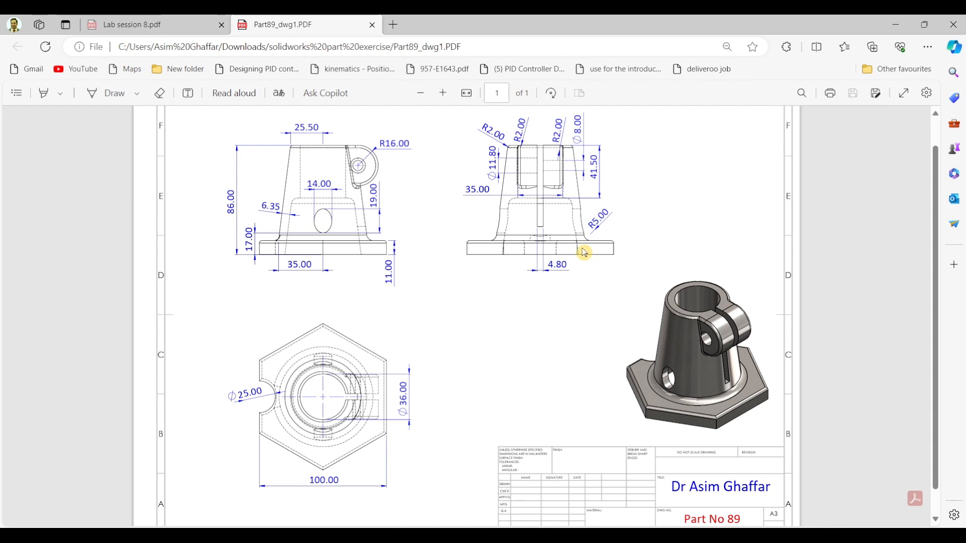
{"action": "key", "text": "alt+Tab"}
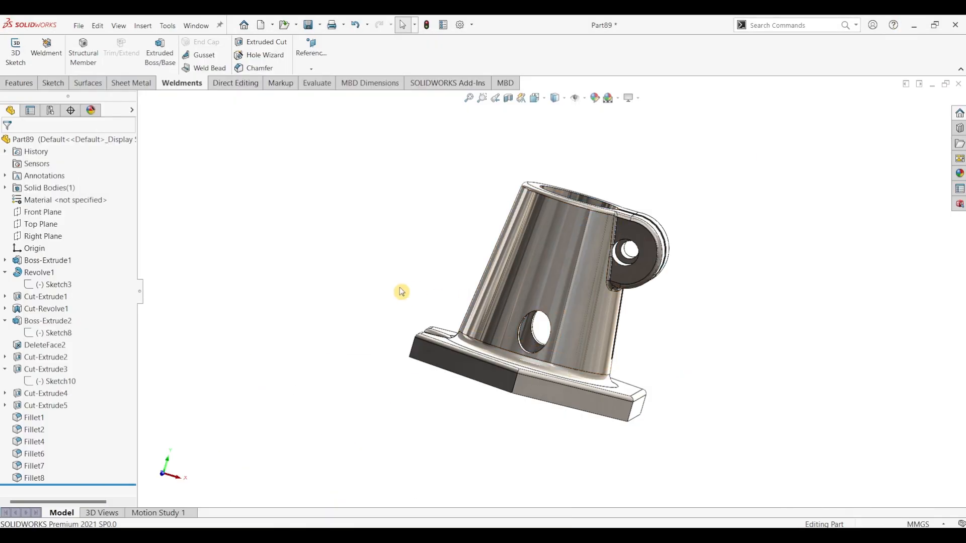
{"action": "middle_click_drag", "start_coordinate": [401, 292], "coordinate": [383, 310]}
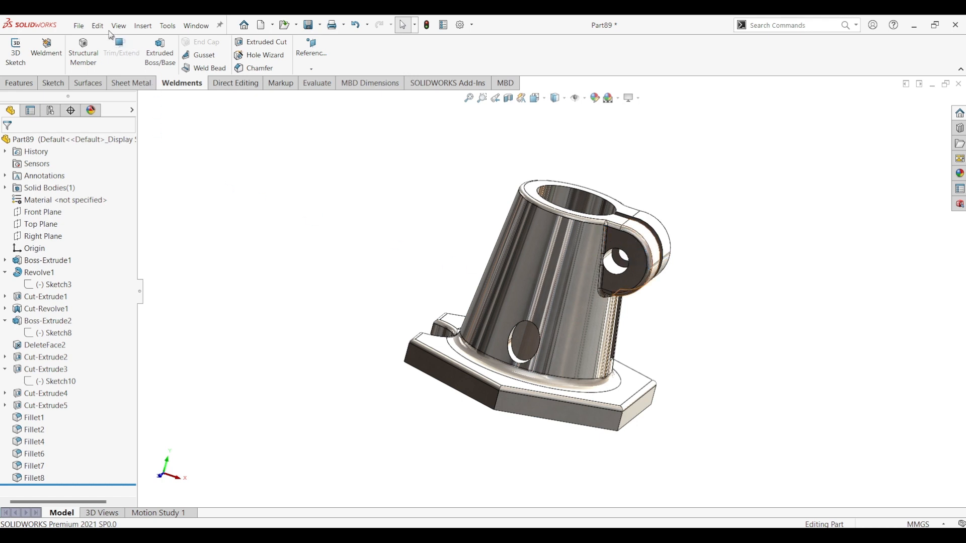
Create a new part document and start a sketch on the Top Plane.
{"action": "left_click", "coordinate": [81, 25]}
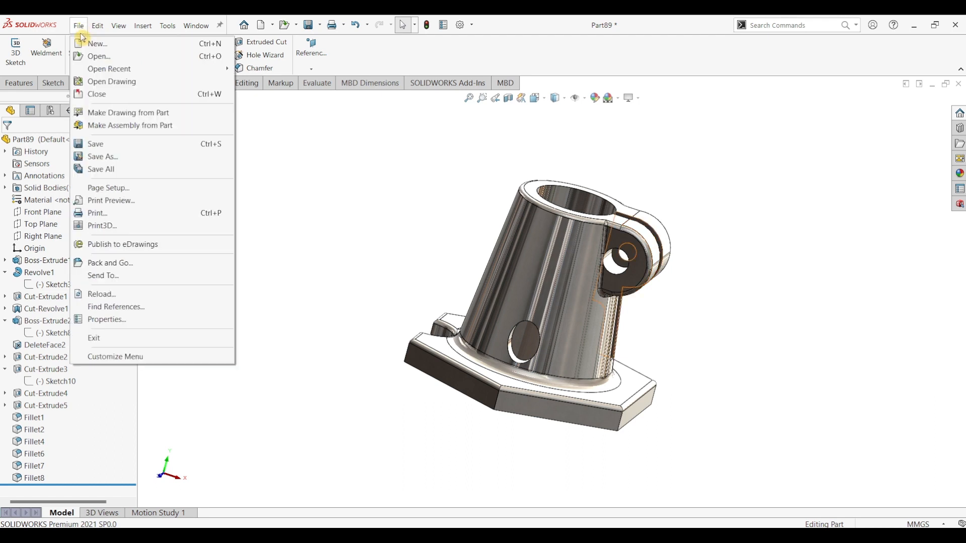
{"action": "left_click", "coordinate": [96, 44]}
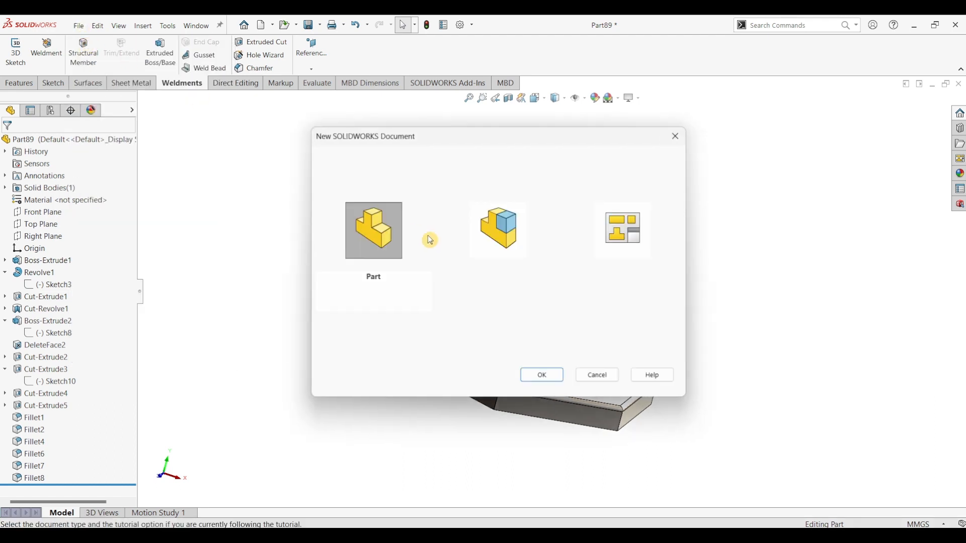
{"action": "left_click", "coordinate": [539, 376]}
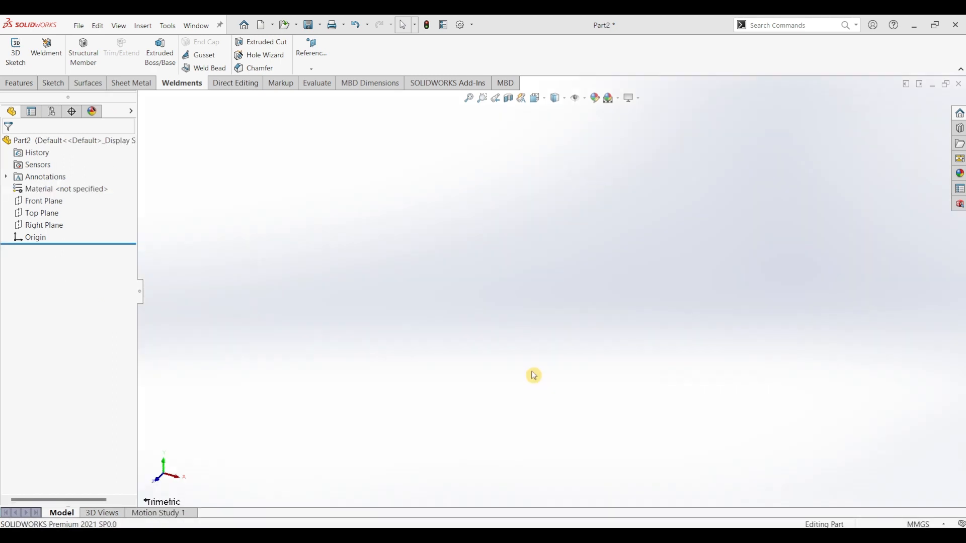
{"action": "left_click", "coordinate": [53, 83]}
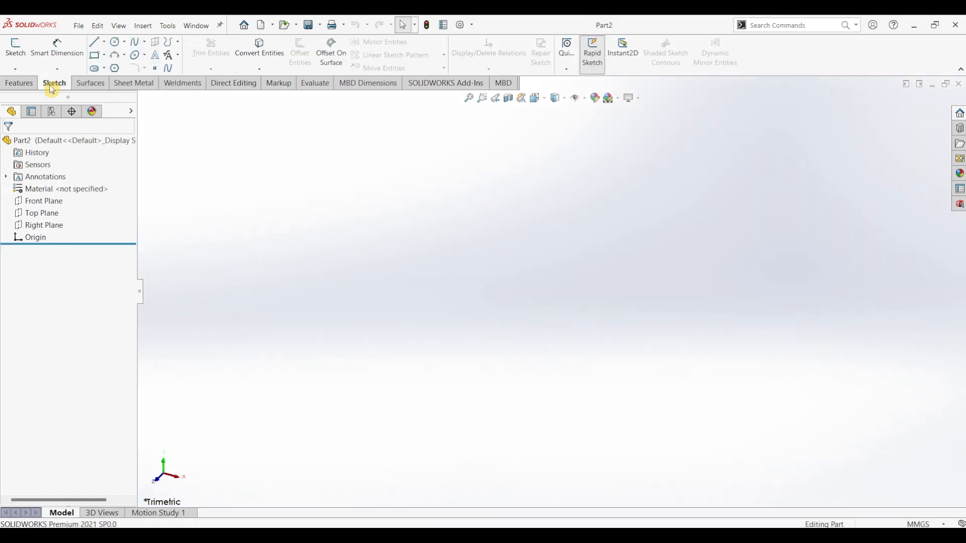
{"action": "left_click", "coordinate": [25, 48]}
{"action": "left_click", "coordinate": [381, 289]}
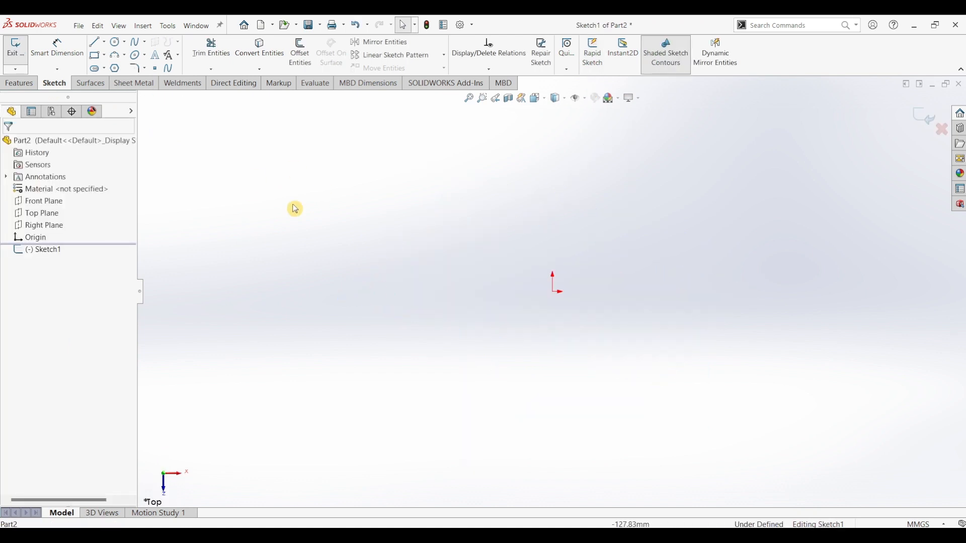
Sketch a six-sided polygon centred on the origin, with an inscribed circle about 99 mm in diameter.
{"action": "left_click", "coordinate": [115, 69]}
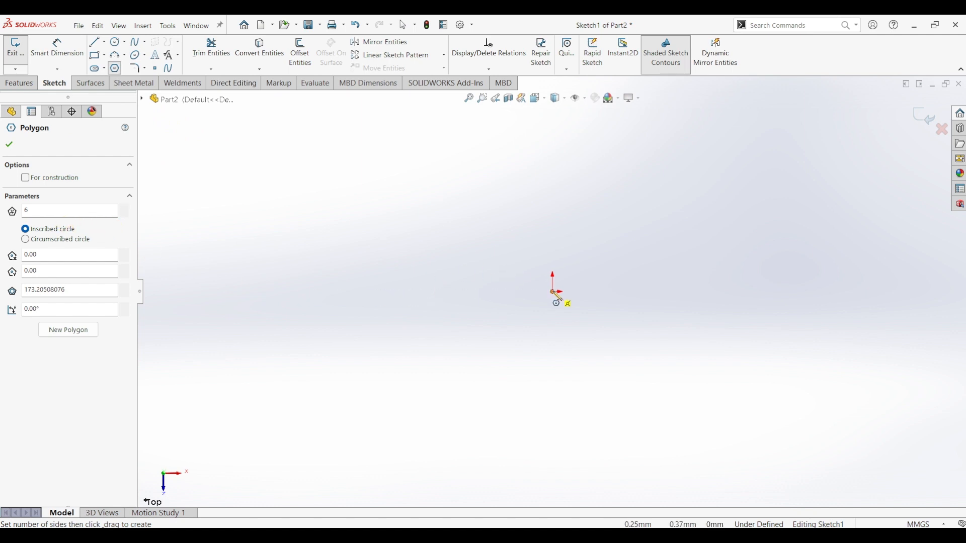
{"action": "left_click", "coordinate": [554, 291]}
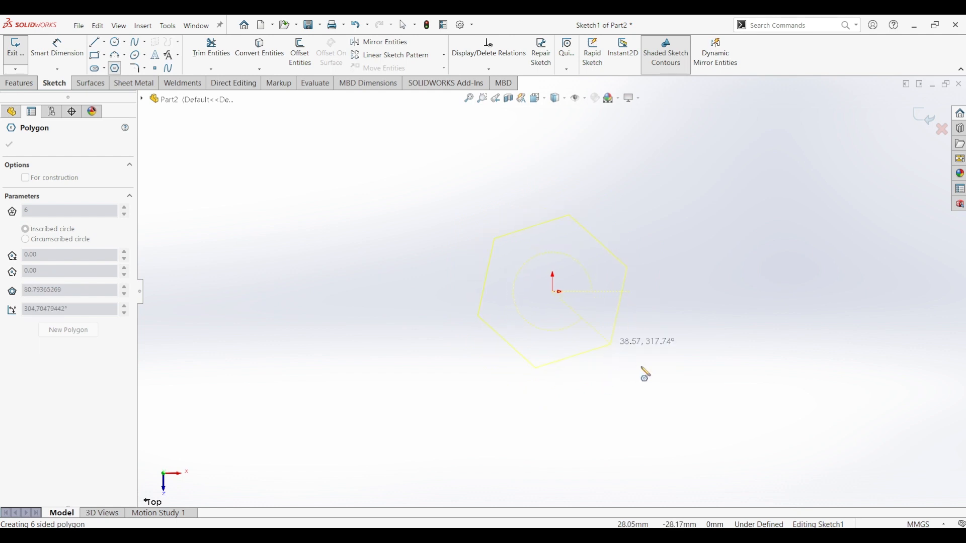
{"action": "left_click", "coordinate": [643, 422]}
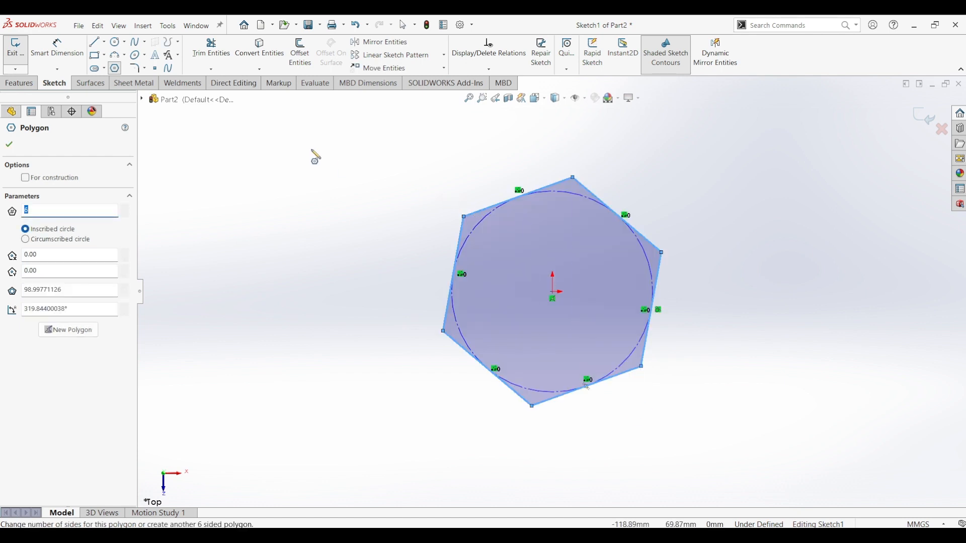
{"action": "key", "text": "Escape"}
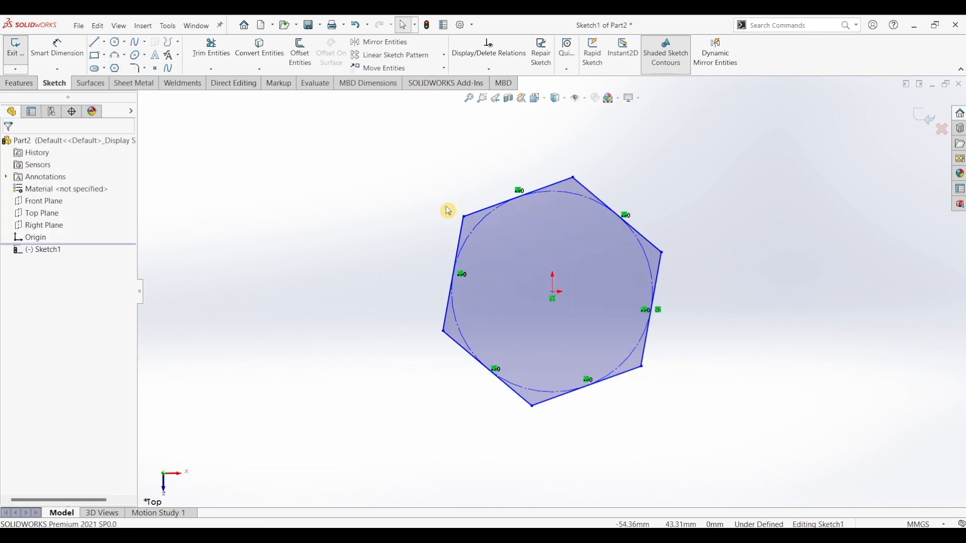
Add a Vertical relation between the origin point and the hexagon's upper corner.
{"action": "left_click", "coordinate": [553, 297]}
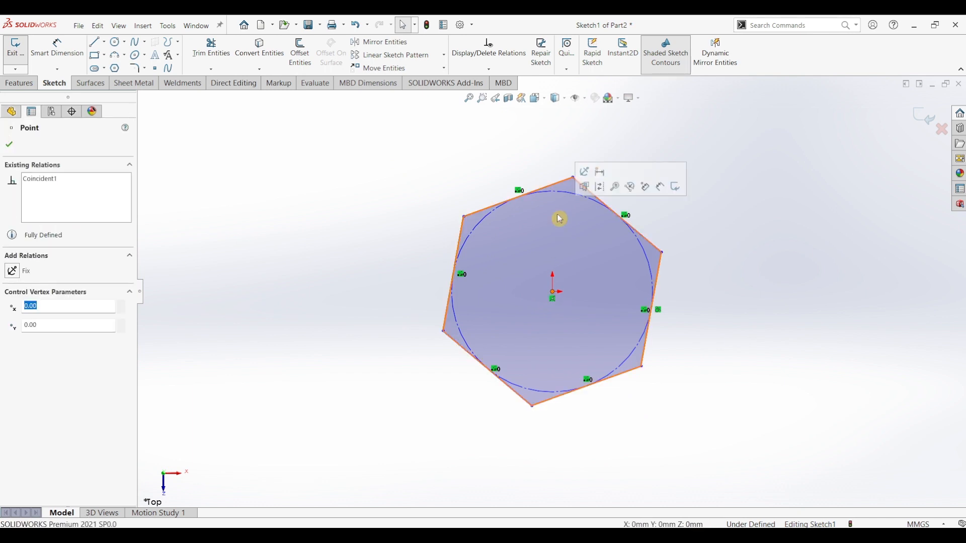
{"action": "left_click", "coordinate": [576, 185], "text": "ctrl"}
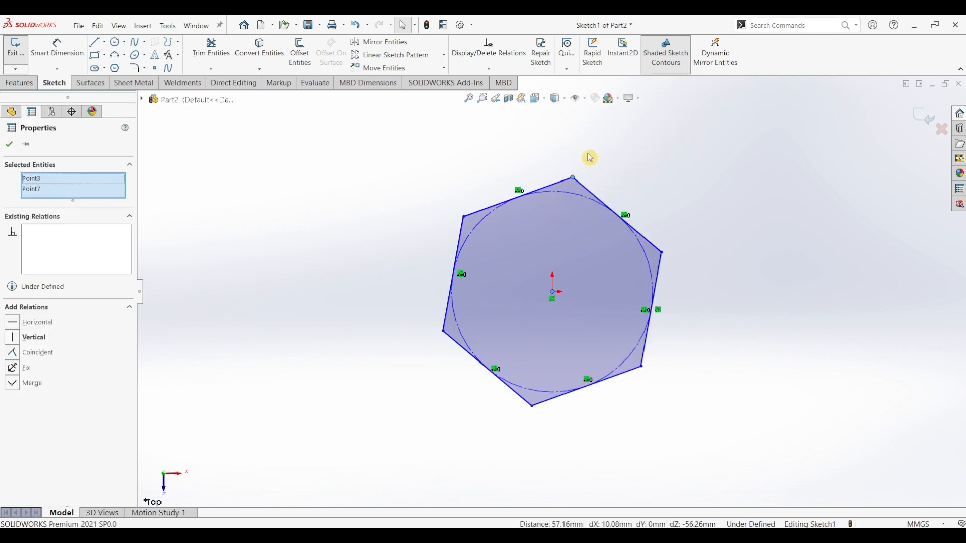
{"action": "left_click", "coordinate": [17, 338]}
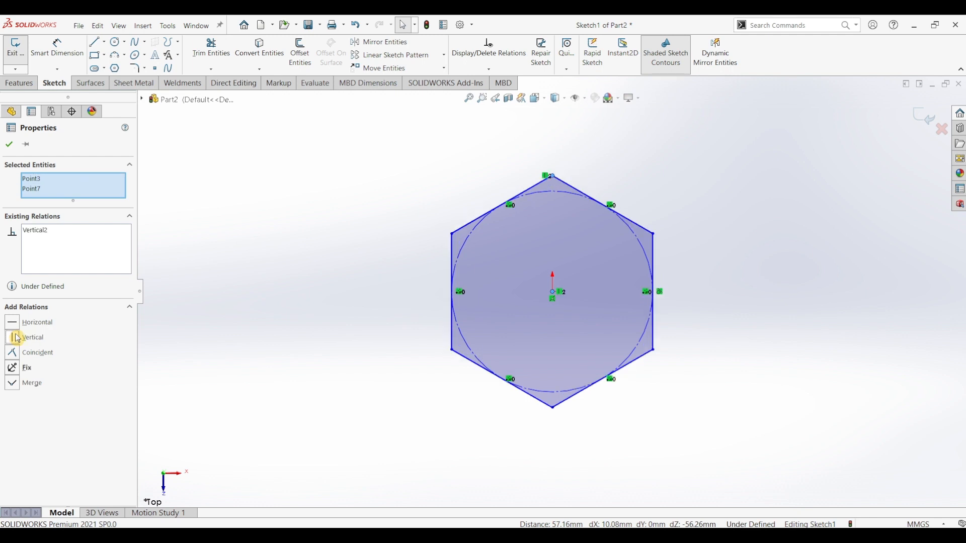
{"action": "left_click", "coordinate": [9, 145]}
Dimension the distance between the hexagon's two vertical sides as 100 mm.
{"action": "left_click", "coordinate": [76, 59]}
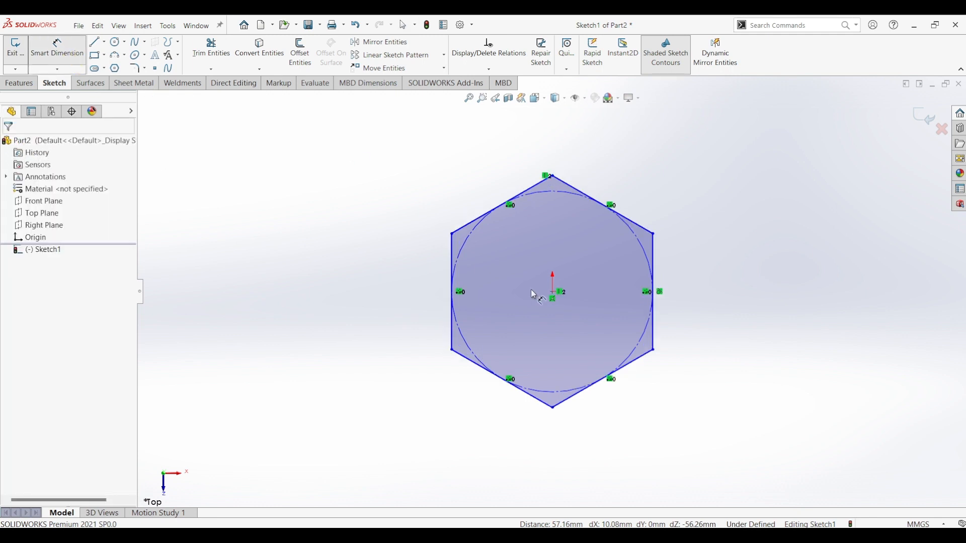
{"action": "left_click", "coordinate": [496, 325]}
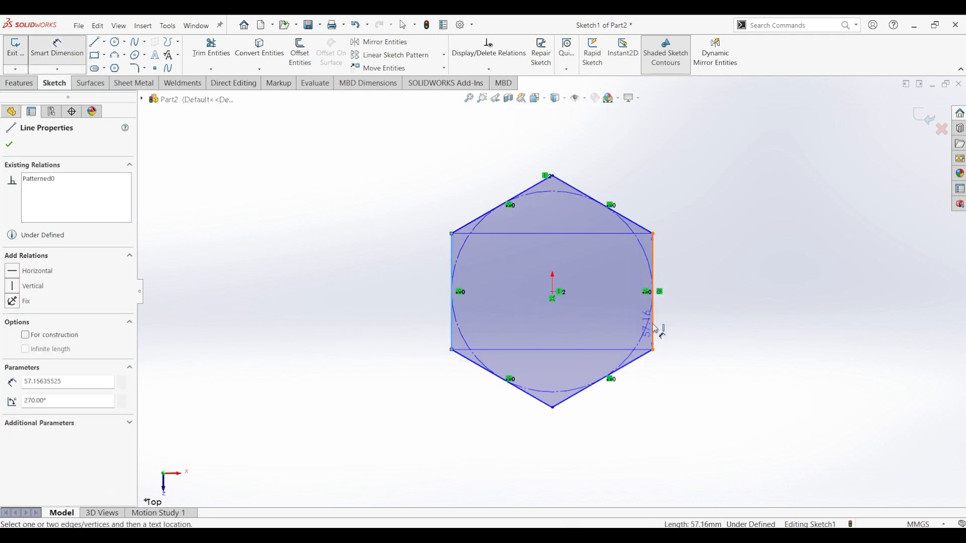
{"action": "left_click", "coordinate": [654, 329]}
{"action": "left_click", "coordinate": [566, 458]}
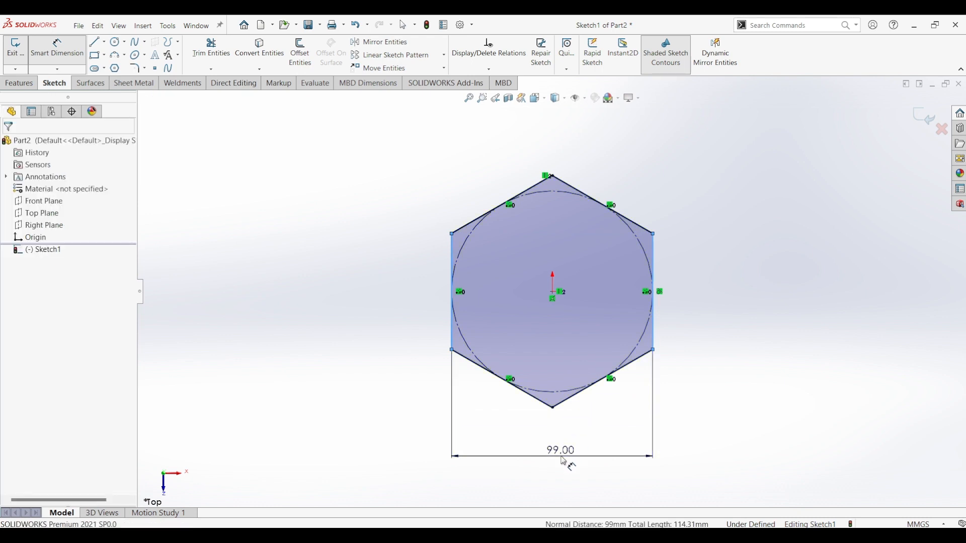
{"action": "type", "text": "100"}
{"action": "key", "text": "Return"}
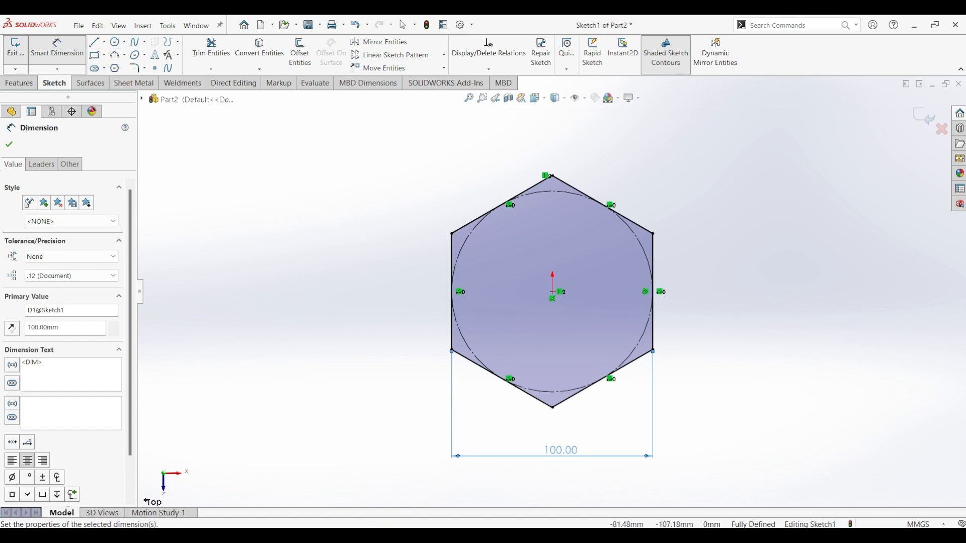
Check the PDF drawing and sketch a horizontal centerline from the origin to the midpoint of the hexagon's left side.
{"action": "left_click", "coordinate": [388, 536]}
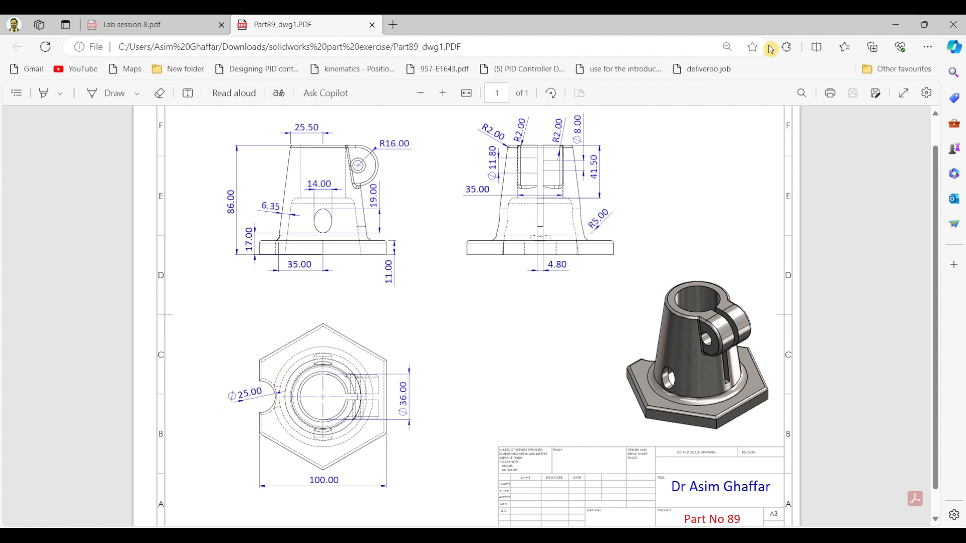
{"action": "left_click", "coordinate": [896, 25]}
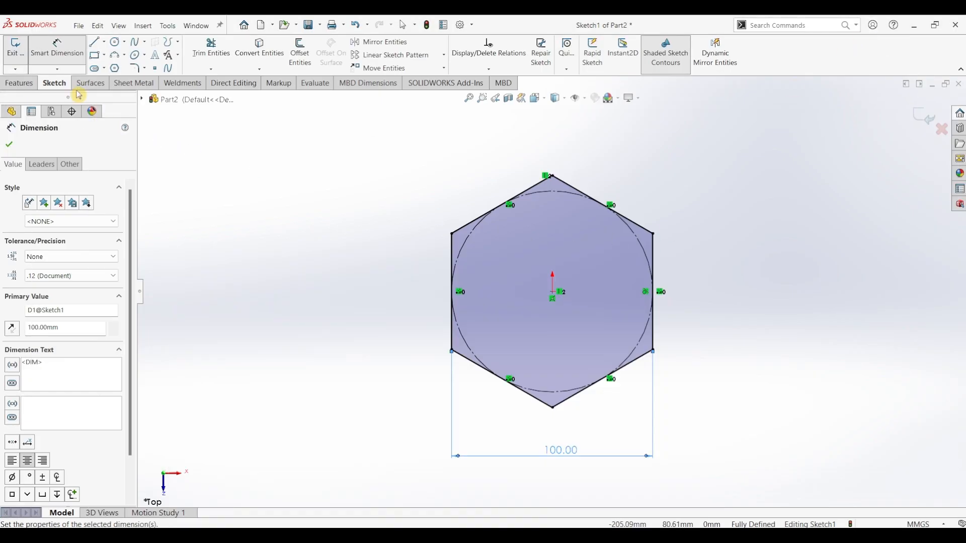
{"action": "left_click", "coordinate": [104, 42]}
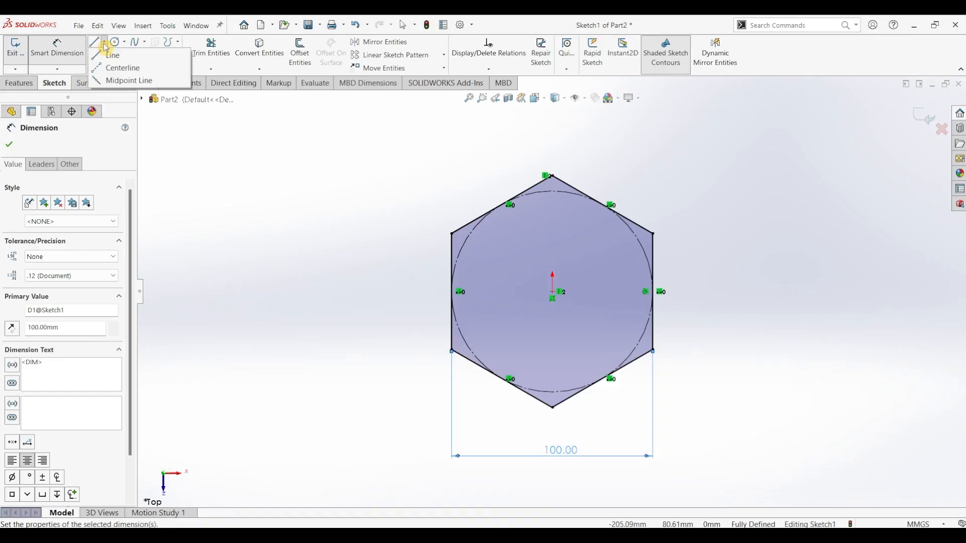
{"action": "left_click", "coordinate": [117, 68]}
{"action": "left_click", "coordinate": [553, 292]}
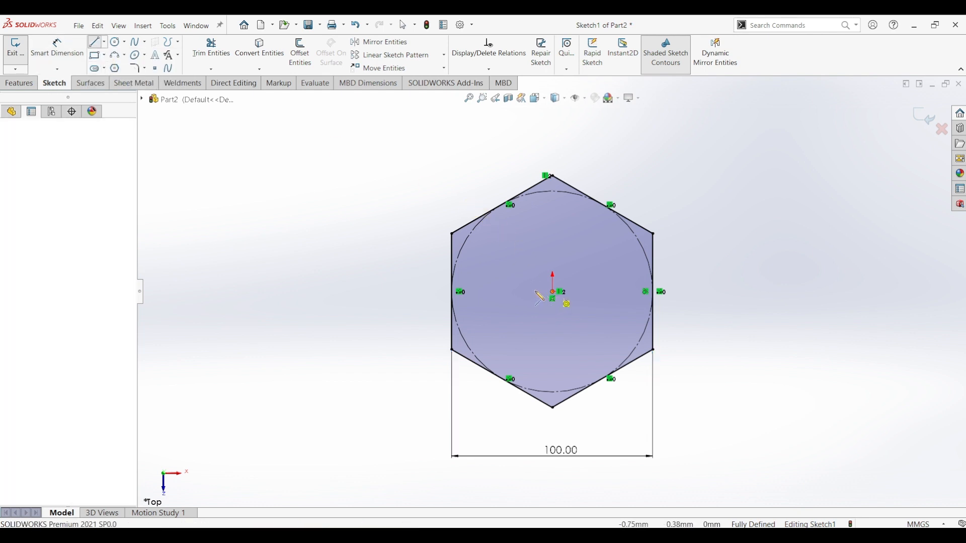
{"action": "left_click", "coordinate": [452, 292]}
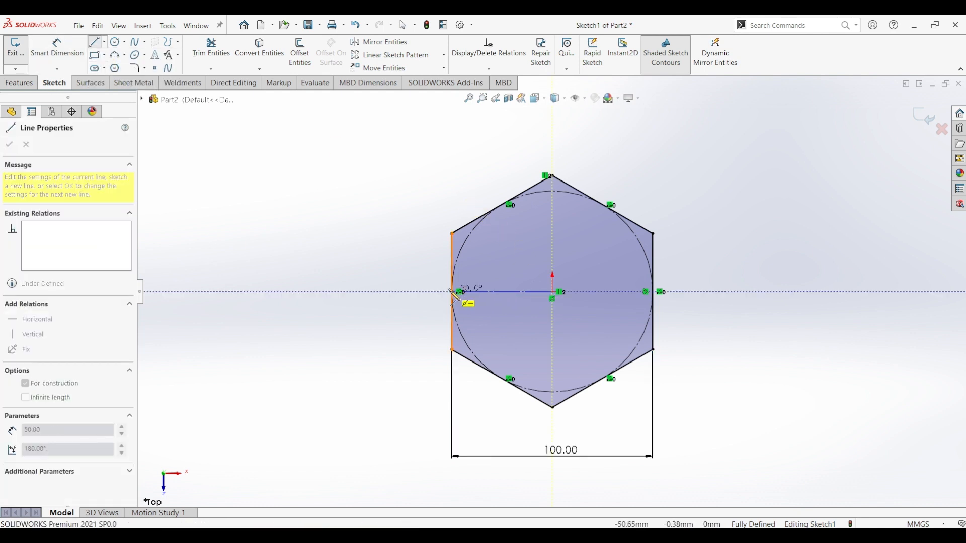
Sketch a circle centred on the midpoint of the hexagon's left side and set its diameter to 25 mm.
{"action": "left_click", "coordinate": [114, 43]}
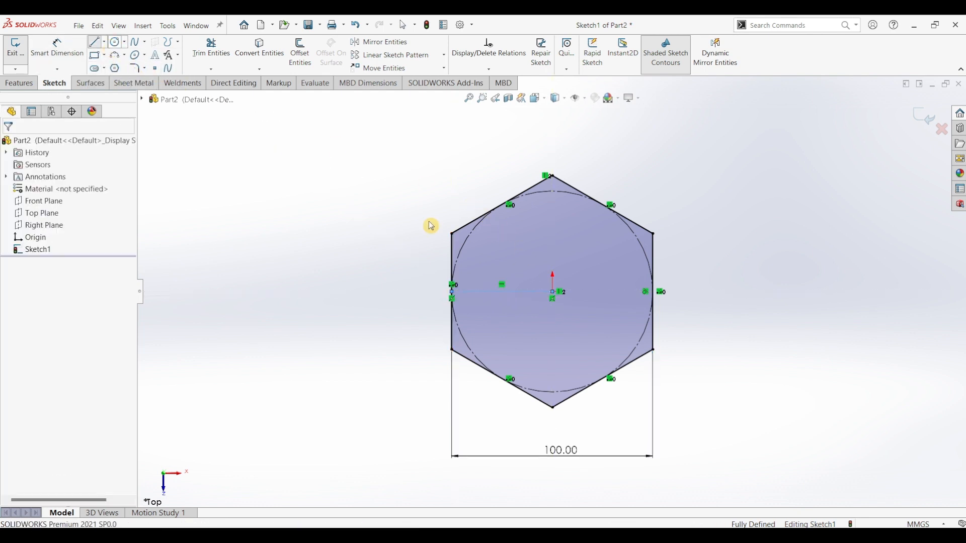
{"action": "left_click", "coordinate": [452, 292]}
{"action": "left_click", "coordinate": [481, 294]}
{"action": "left_click", "coordinate": [57, 48]}
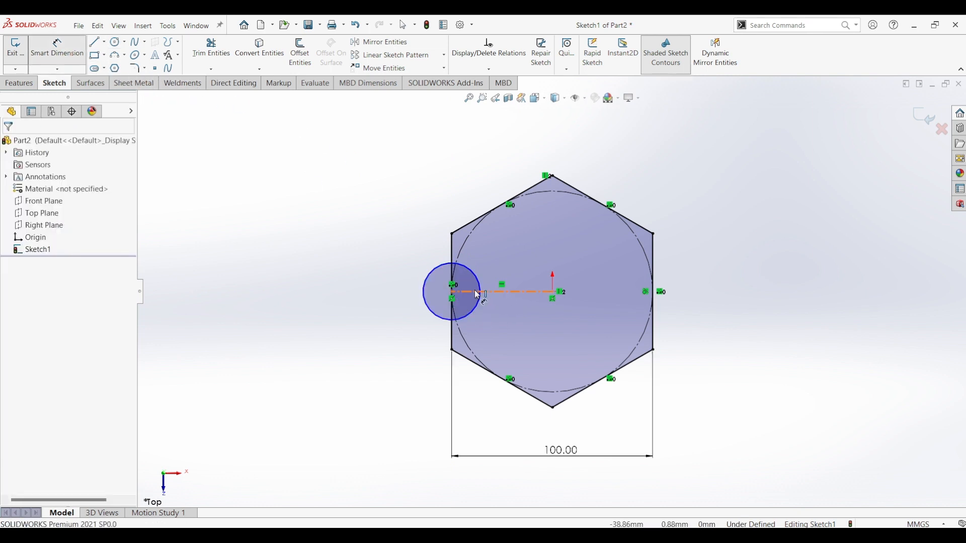
{"action": "left_click", "coordinate": [479, 293]}
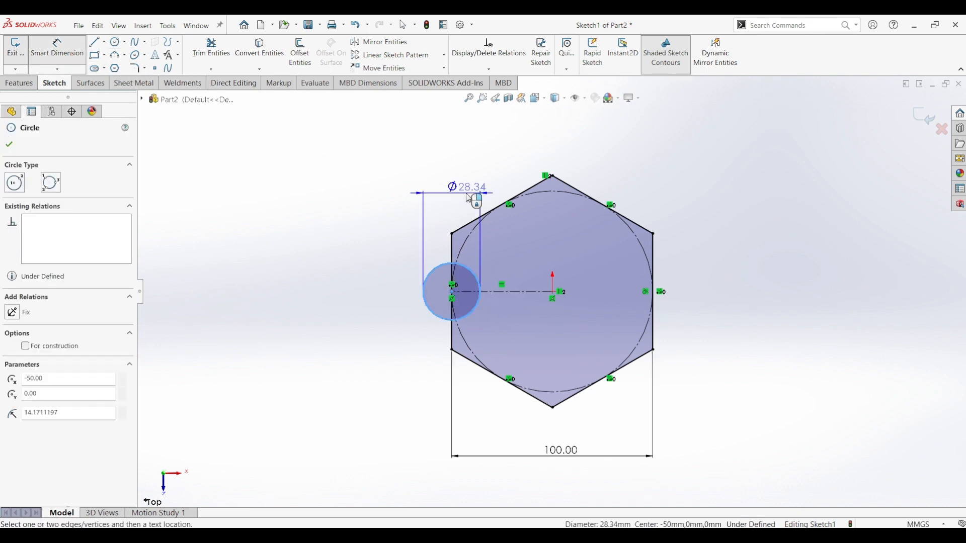
{"action": "left_click", "coordinate": [488, 201]}
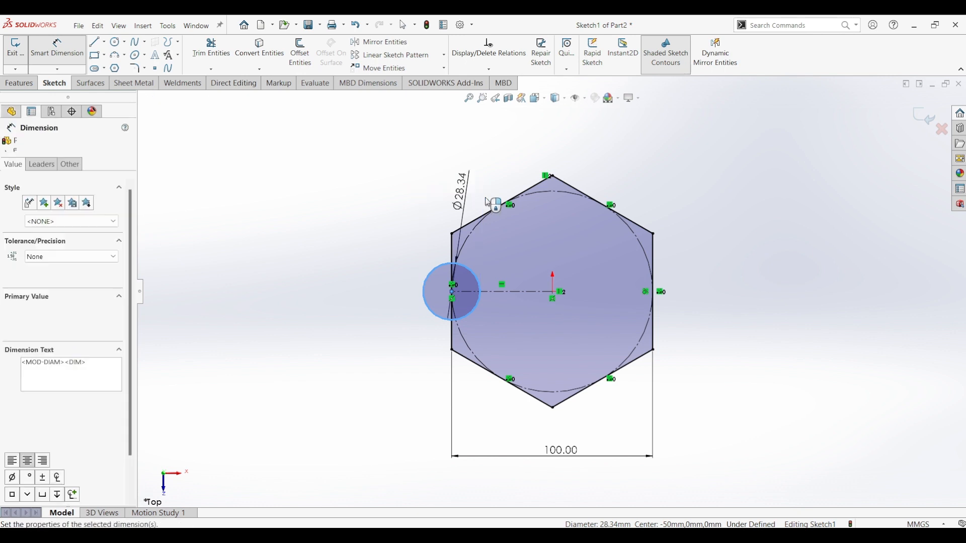
{"action": "type", "text": "25"}
{"action": "key", "text": "Return"}
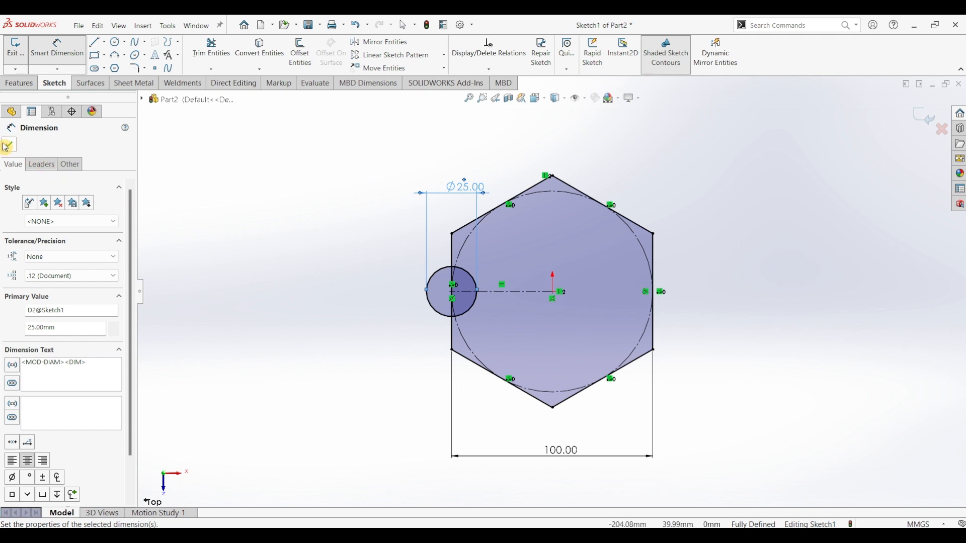
{"action": "left_click", "coordinate": [216, 169]}
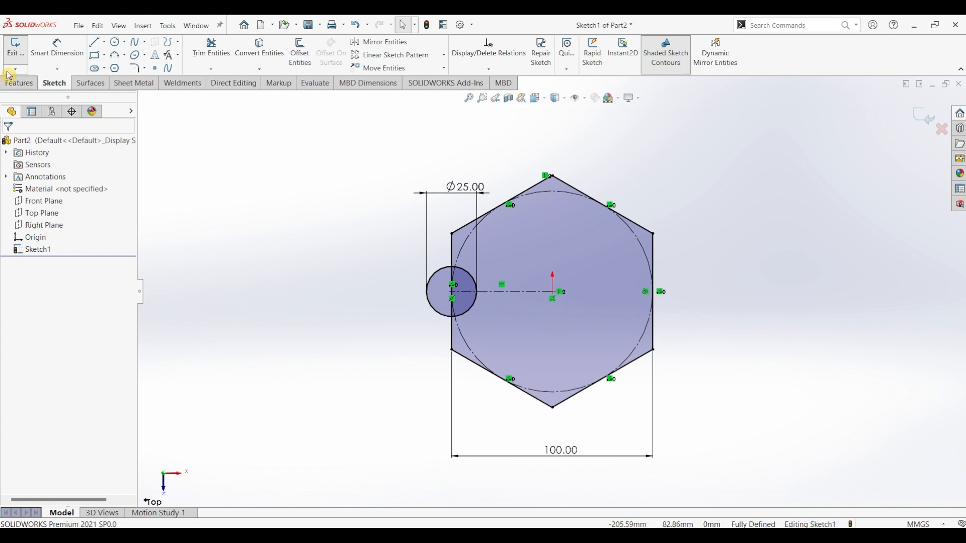
Extrude the hexagon region outside the 25 mm circle 11 mm as the notched base plate.
{"action": "left_click", "coordinate": [19, 83]}
{"action": "left_click", "coordinate": [20, 53]}
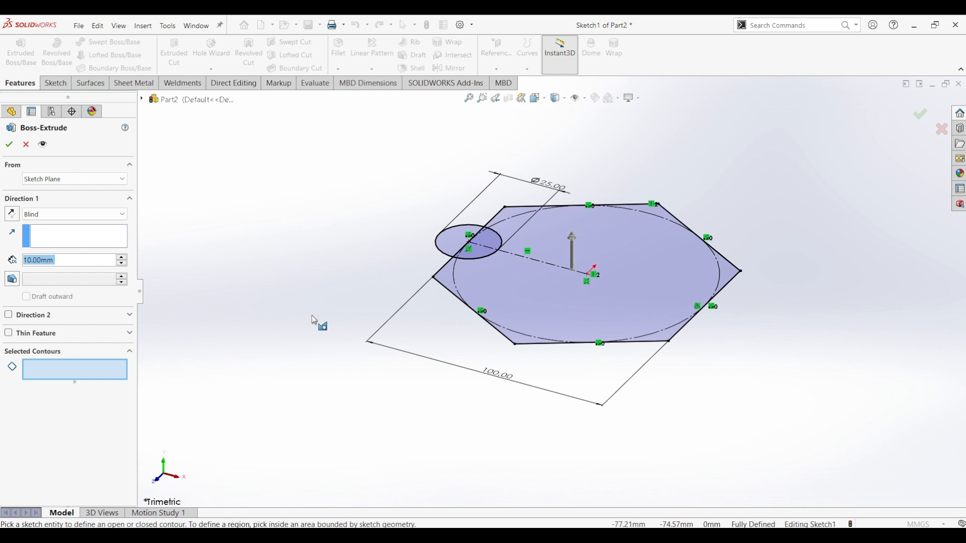
{"action": "left_click", "coordinate": [540, 308]}
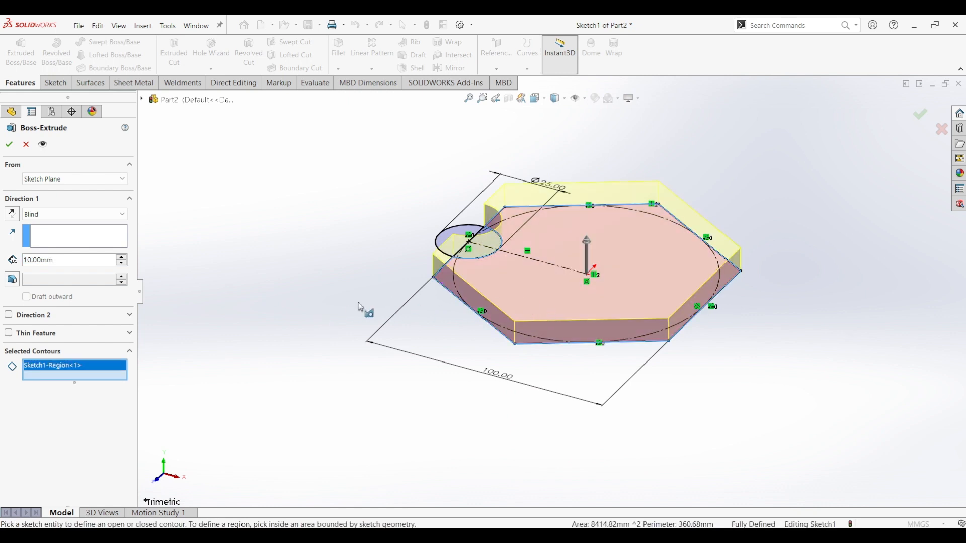
{"action": "type", "text": "1"}
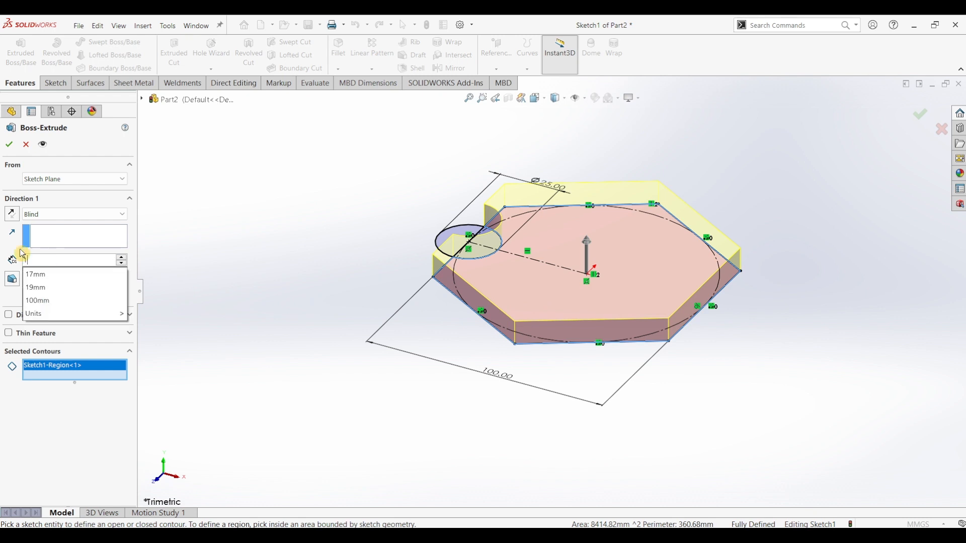
{"action": "key", "text": "Return"}
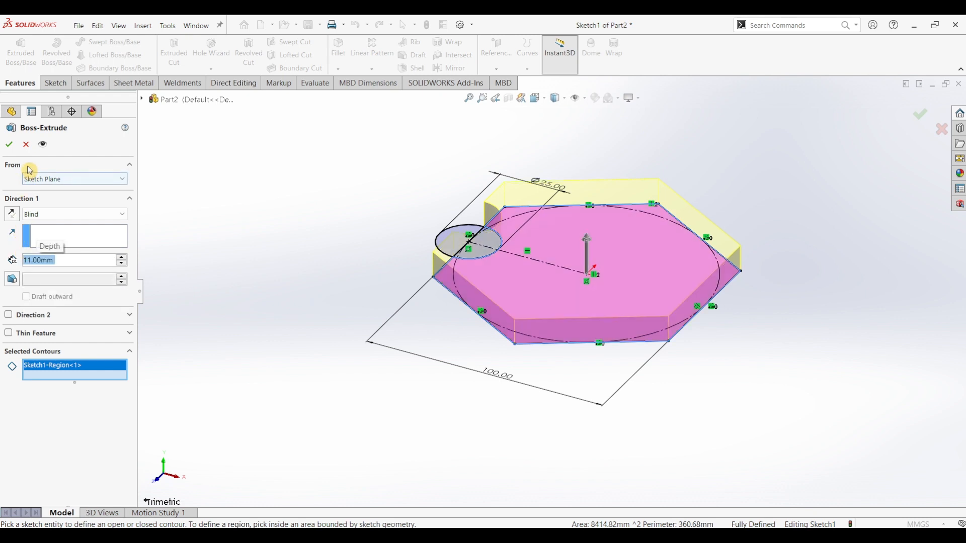
{"action": "left_click", "coordinate": [9, 145]}
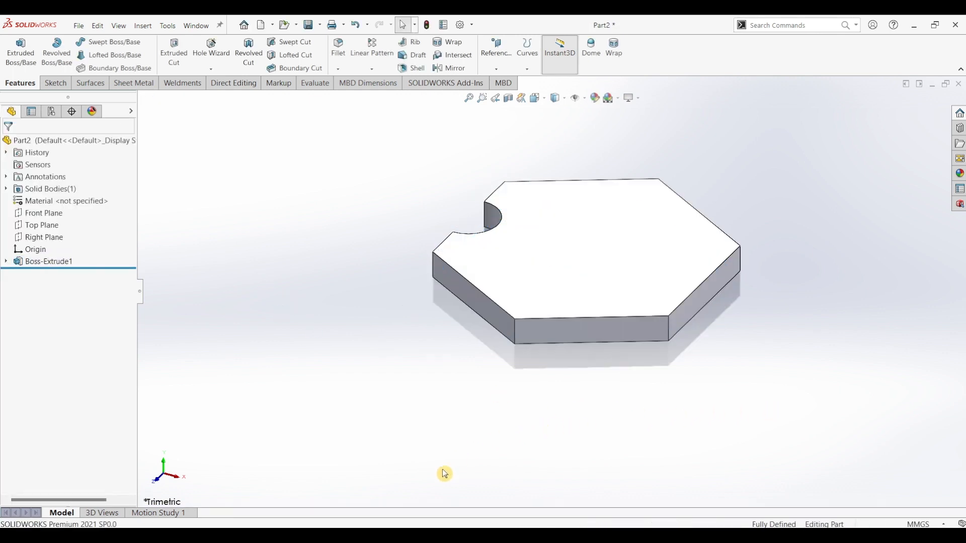
Check the PDF drawing and sketch a vertical construction line about 72 mm long upward from the origin on the Front Plane.
{"action": "left_click", "coordinate": [380, 531]}
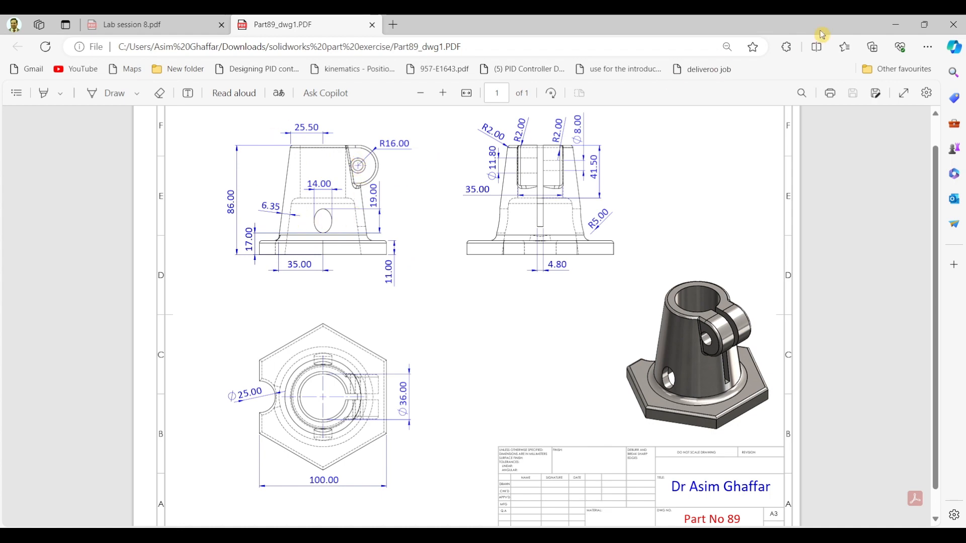
{"action": "left_click", "coordinate": [894, 27]}
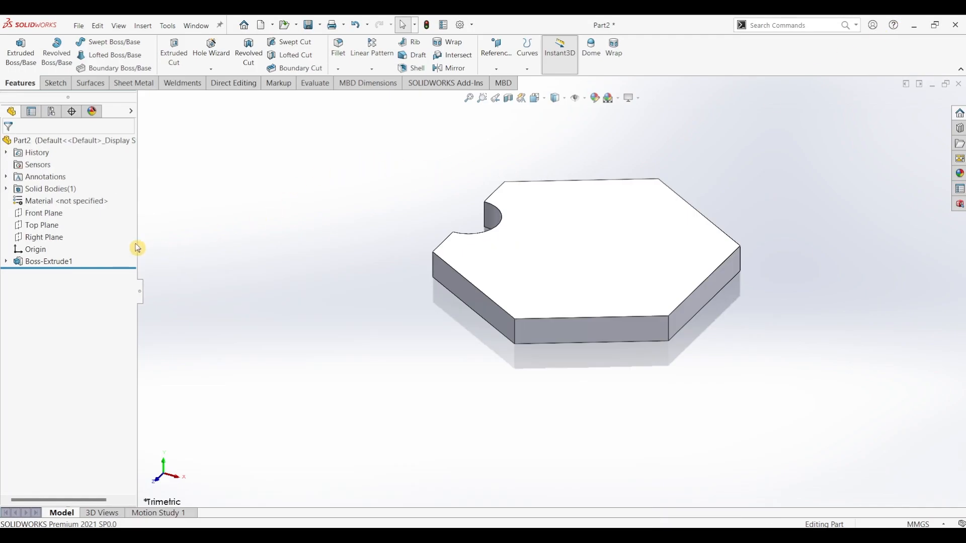
{"action": "left_click", "coordinate": [56, 214]}
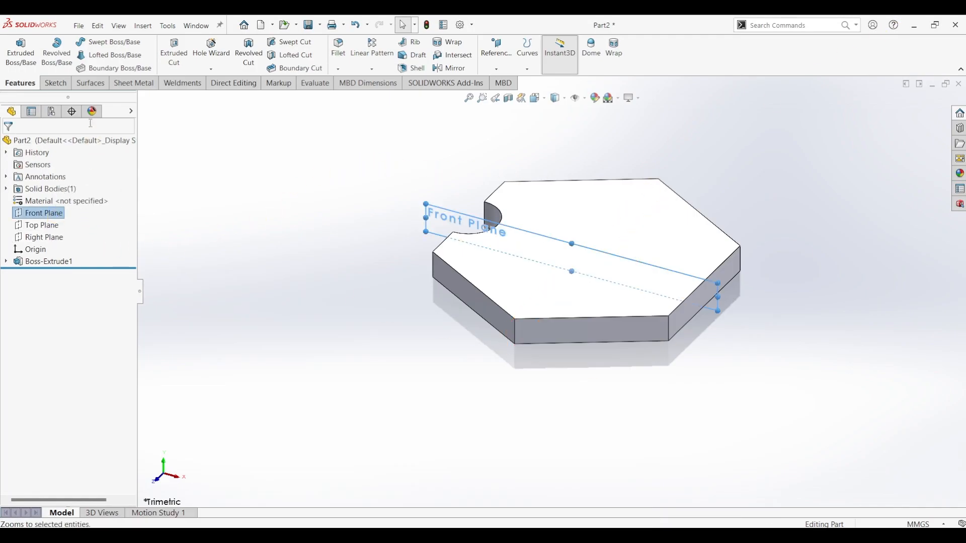
{"action": "left_click", "coordinate": [55, 83]}
{"action": "left_click", "coordinate": [15, 53]}
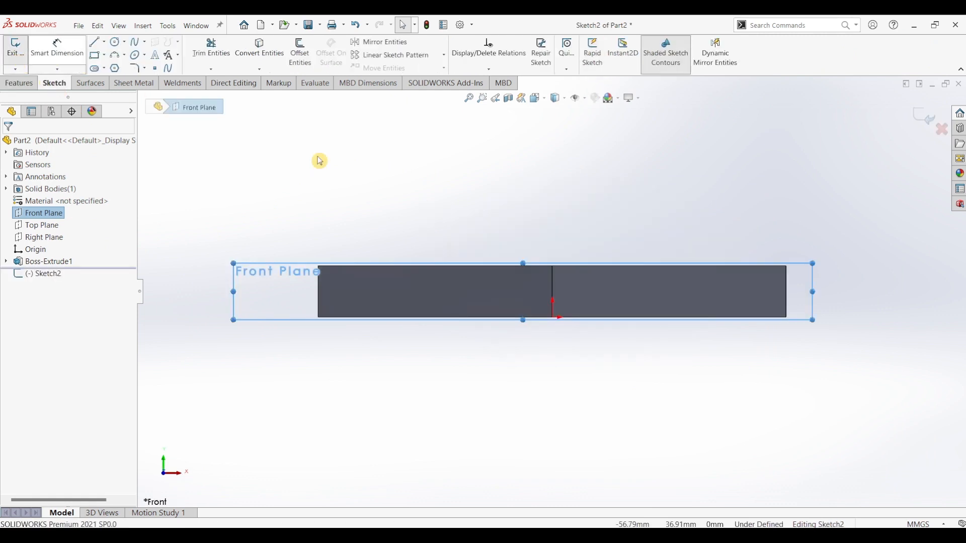
{"action": "left_click_drag", "start_coordinate": [534, 272], "coordinate": [534, 134]}
{"action": "scroll", "coordinate": [569, 197], "scroll_direction": "up", "scroll_amount": 3}
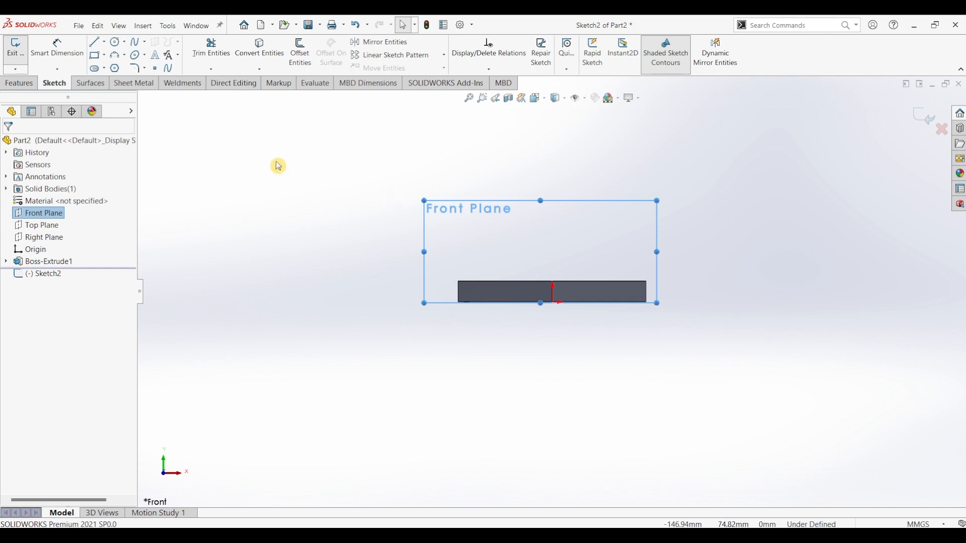
{"action": "left_click", "coordinate": [104, 43]}
{"action": "left_click", "coordinate": [119, 67]}
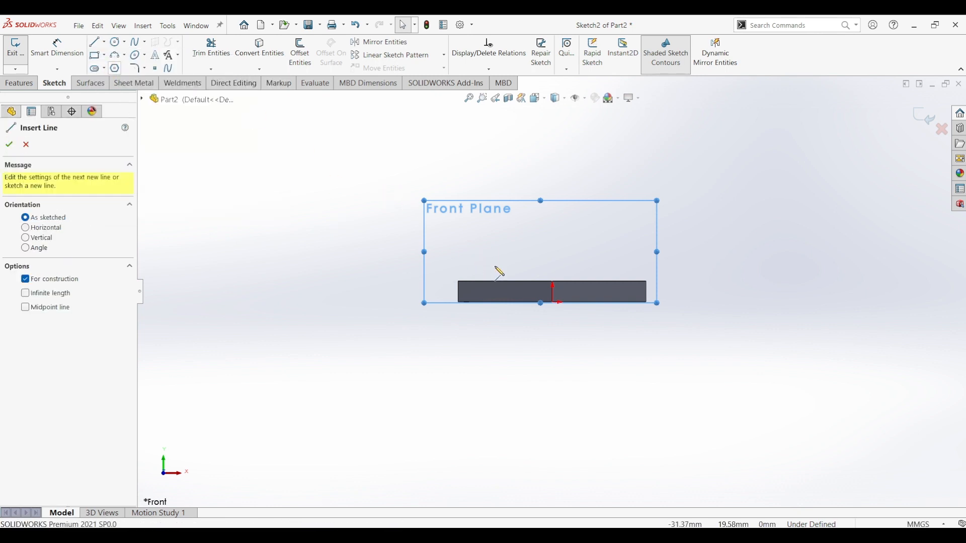
{"action": "left_click", "coordinate": [553, 302]}
{"action": "left_click", "coordinate": [553, 168]}
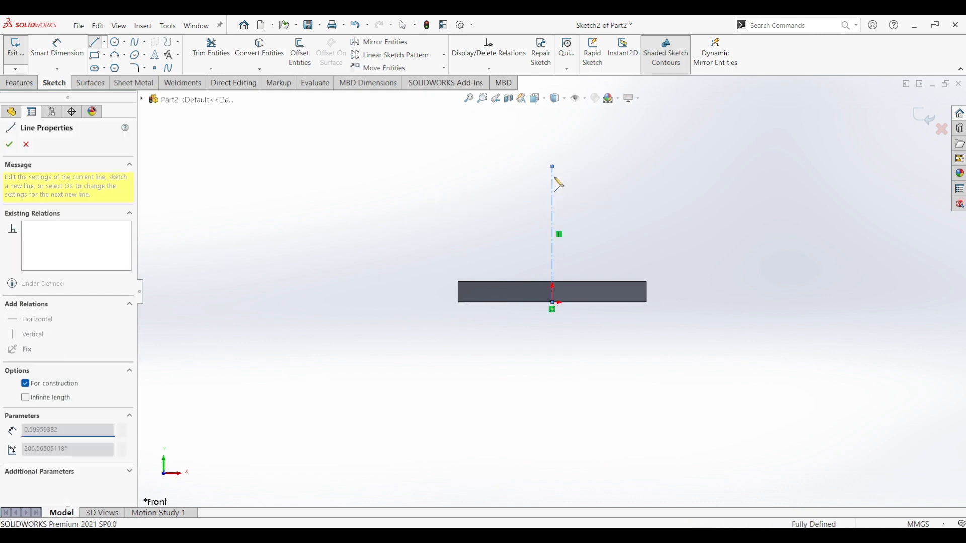
{"action": "key", "text": "Escape"}
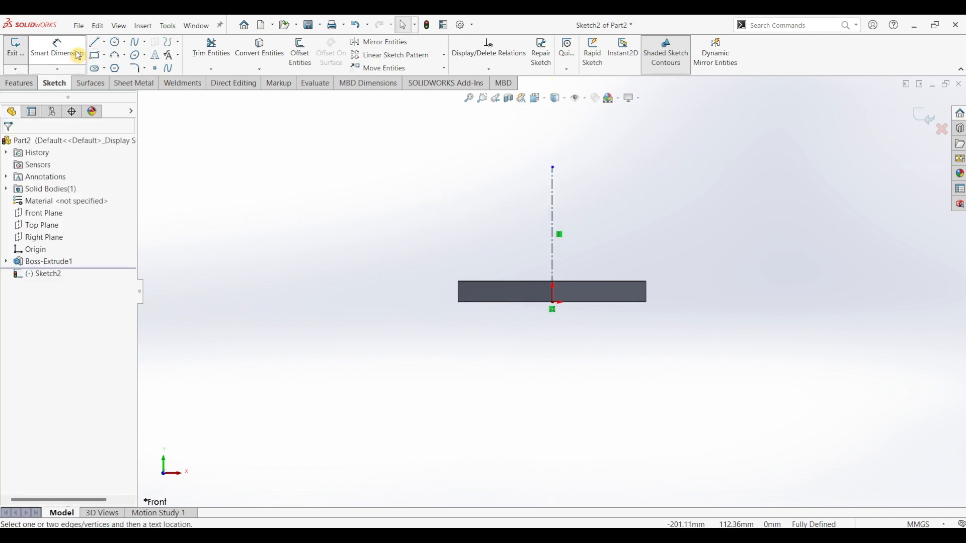
Dimension the vertical centerline's length as 86 mm.
{"action": "left_click", "coordinate": [68, 48]}
{"action": "left_click", "coordinate": [554, 230]}
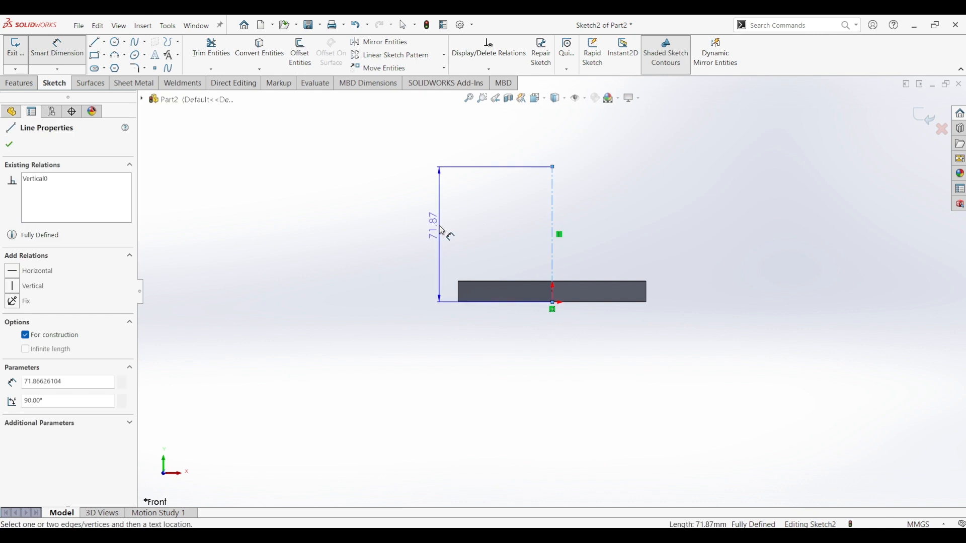
{"action": "left_click", "coordinate": [451, 232]}
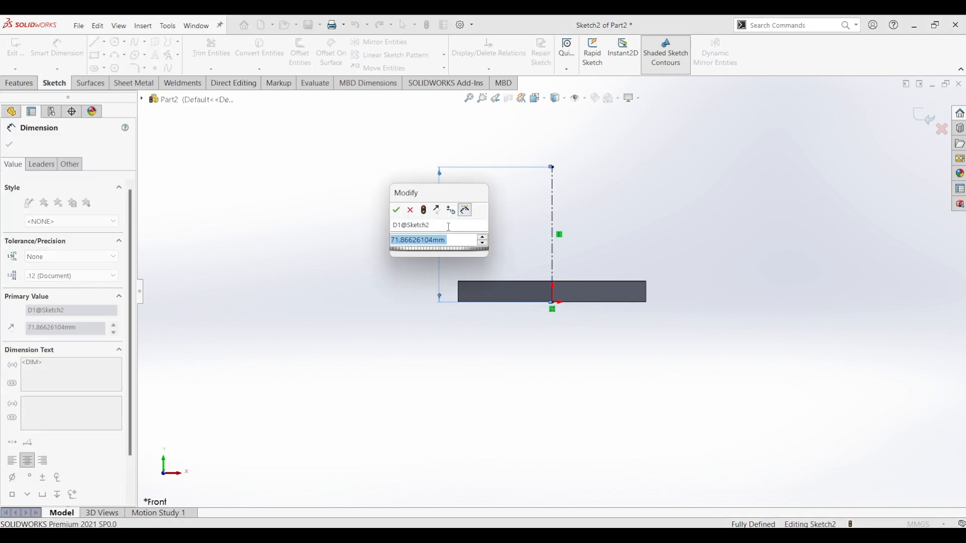
{"action": "type", "text": "86"}
{"action": "key", "text": "Return"}
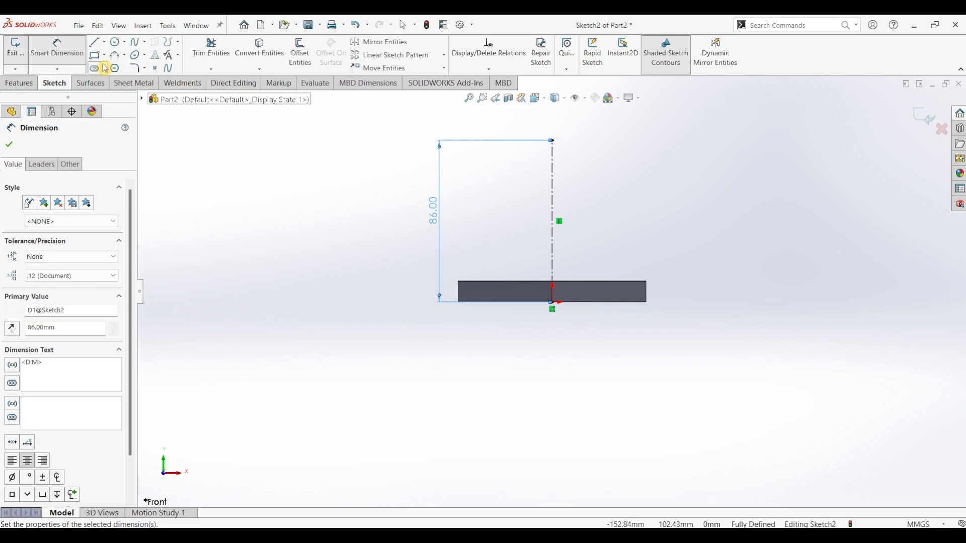
Sketch a horizontal line about 30 mm long outward from the centerline's top, continued by a slanted line down to the base plate's upper edge.
{"action": "left_click", "coordinate": [94, 42]}
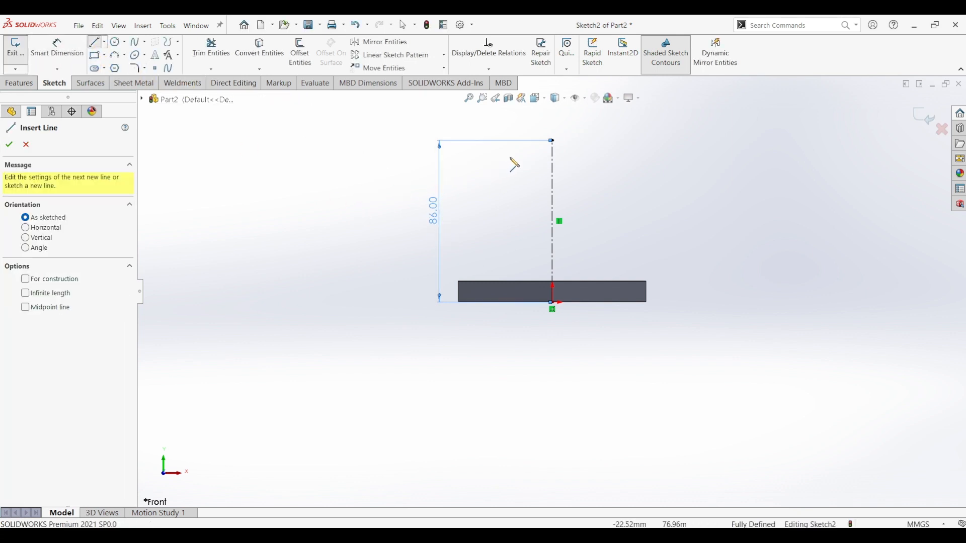
{"action": "left_click", "coordinate": [552, 141]}
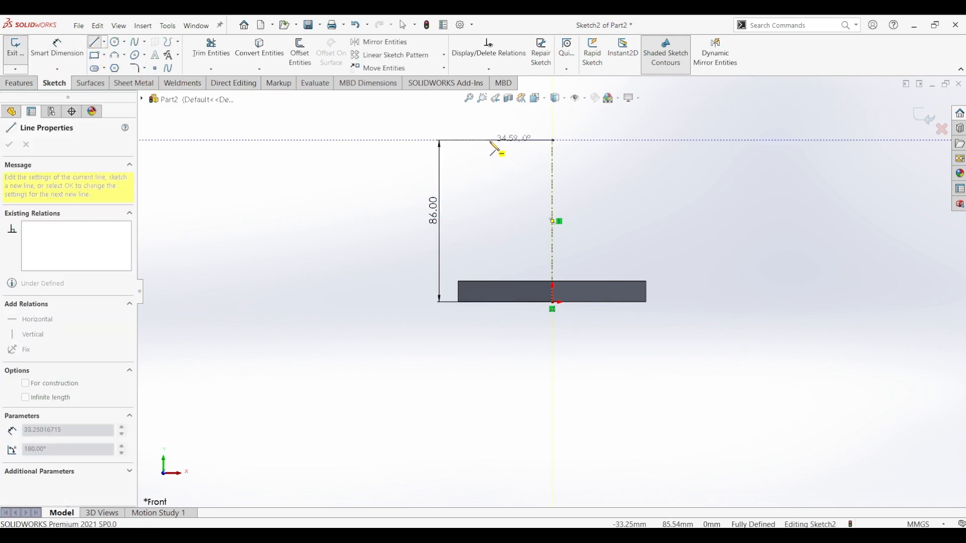
{"action": "left_click", "coordinate": [497, 141]}
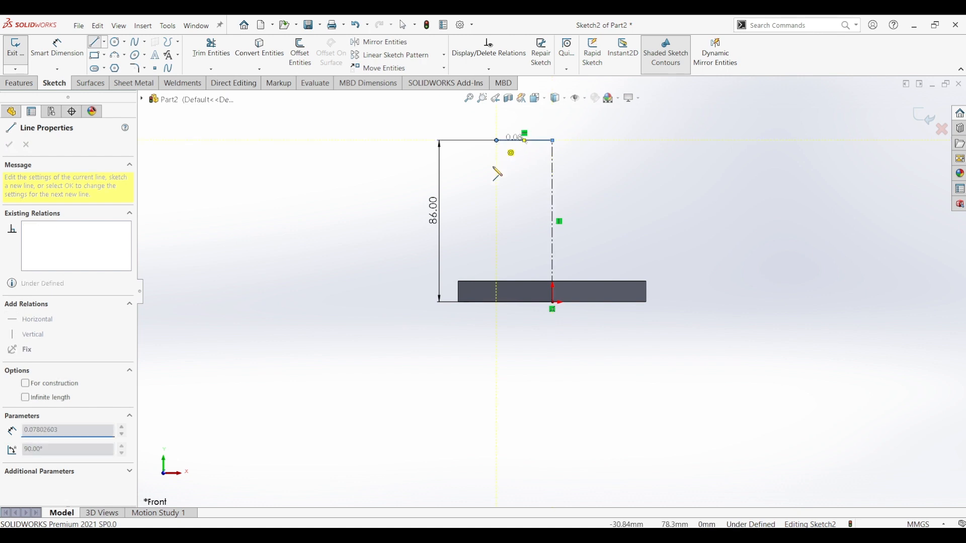
{"action": "left_click", "coordinate": [479, 282]}
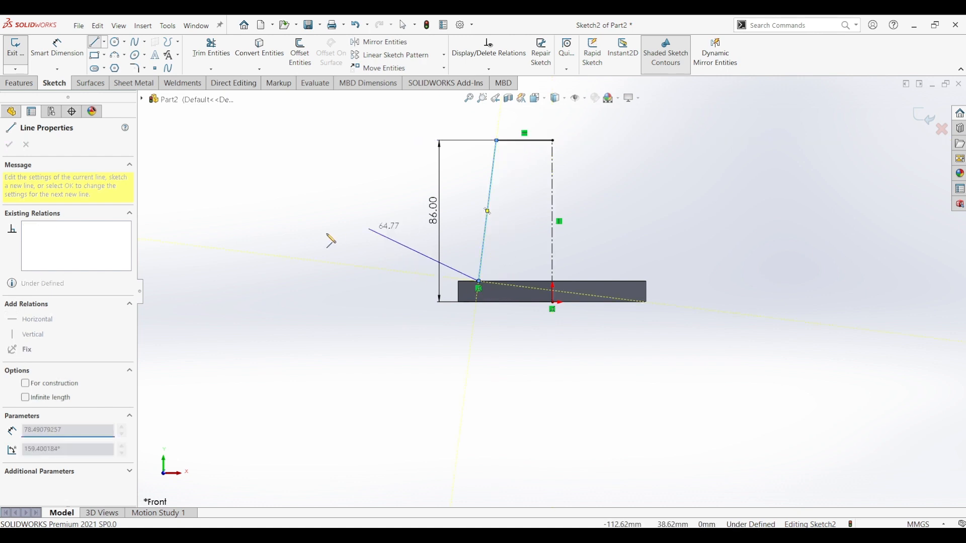
{"action": "key", "text": "Escape"}
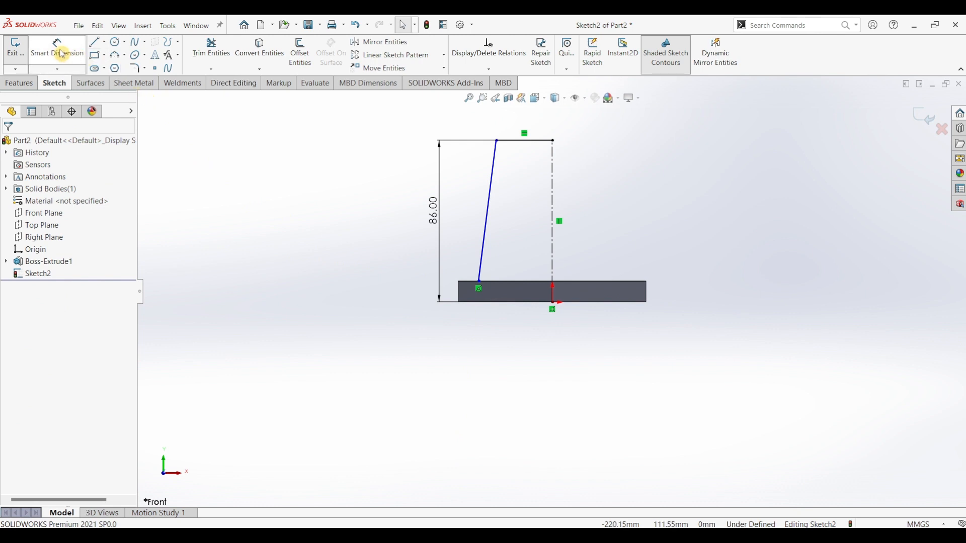
Dimension the distance from the slanted line's lower endpoint to the vertical centerline as 35 mm.
{"action": "left_click", "coordinate": [57, 48]}
{"action": "left_click", "coordinate": [479, 284]}
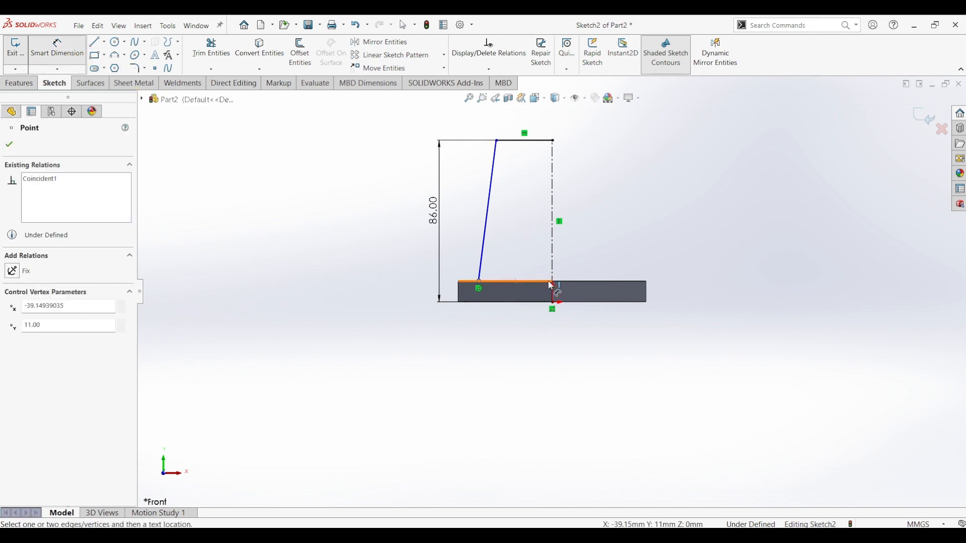
{"action": "left_click", "coordinate": [554, 278]}
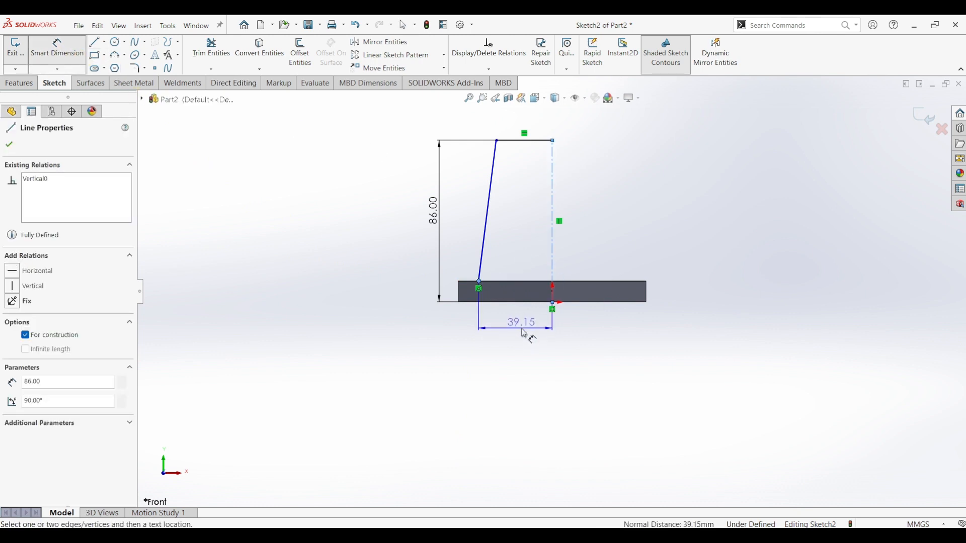
{"action": "left_click", "coordinate": [524, 334]}
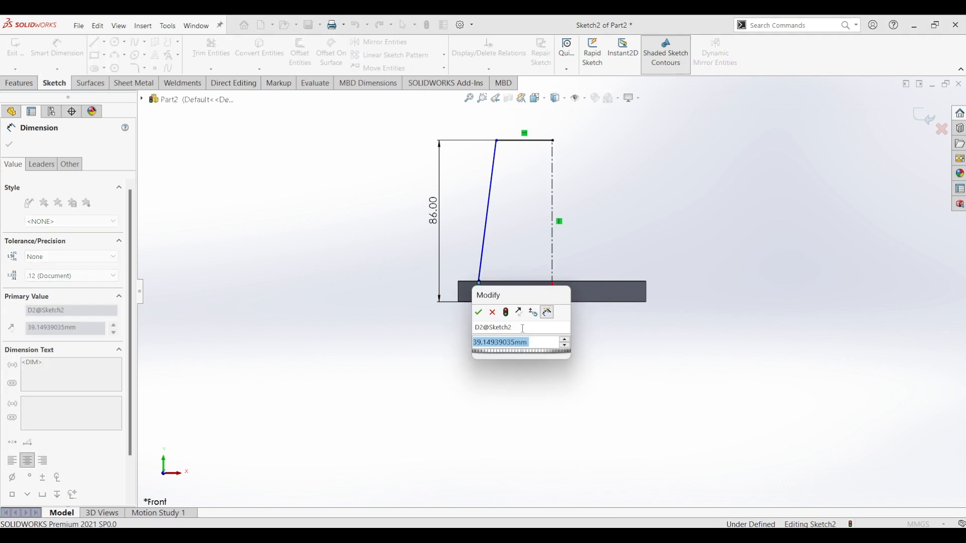
{"action": "type", "text": "35"}
{"action": "key", "text": "Return"}
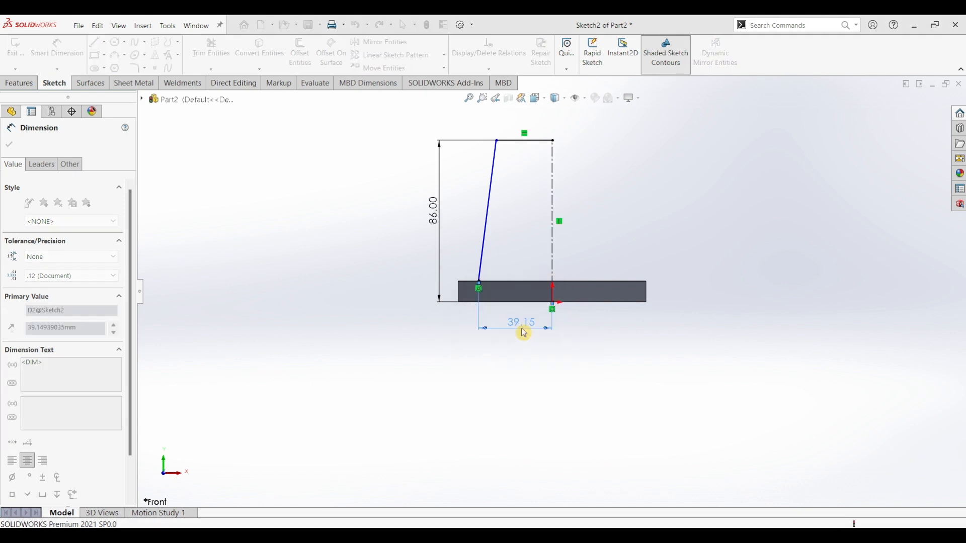
Dimension the length of the profile's top horizontal line as 25.5 mm.
{"action": "left_click", "coordinate": [526, 141]}
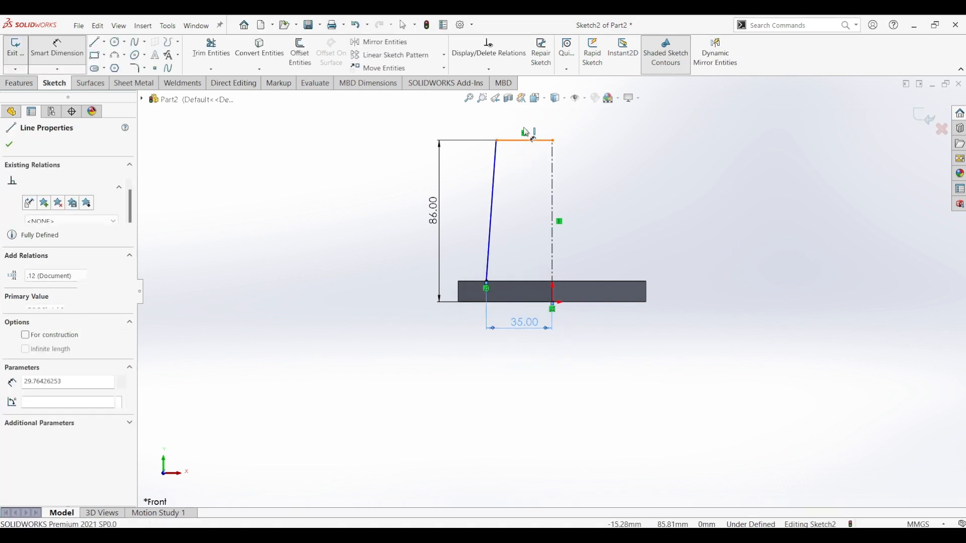
{"action": "left_click", "coordinate": [526, 128]}
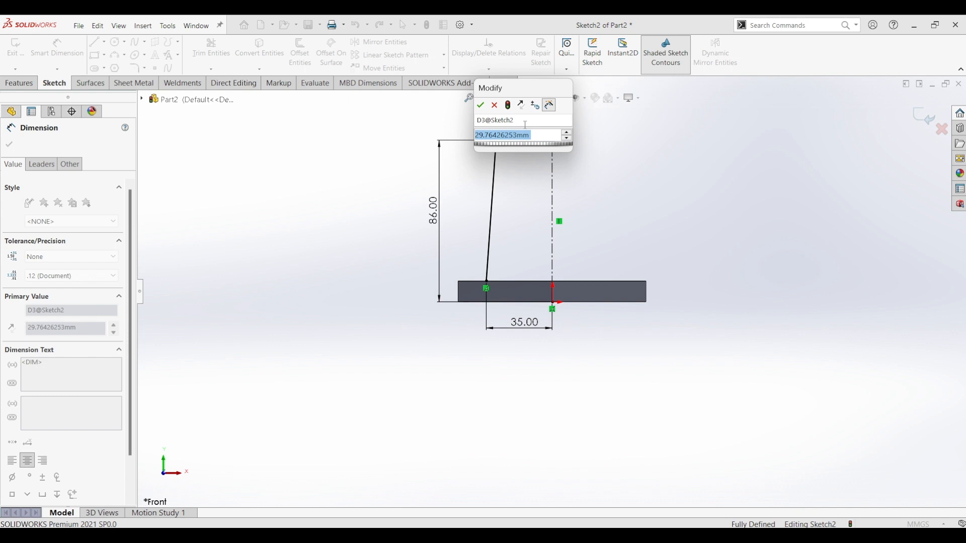
{"action": "type", "text": "25"}
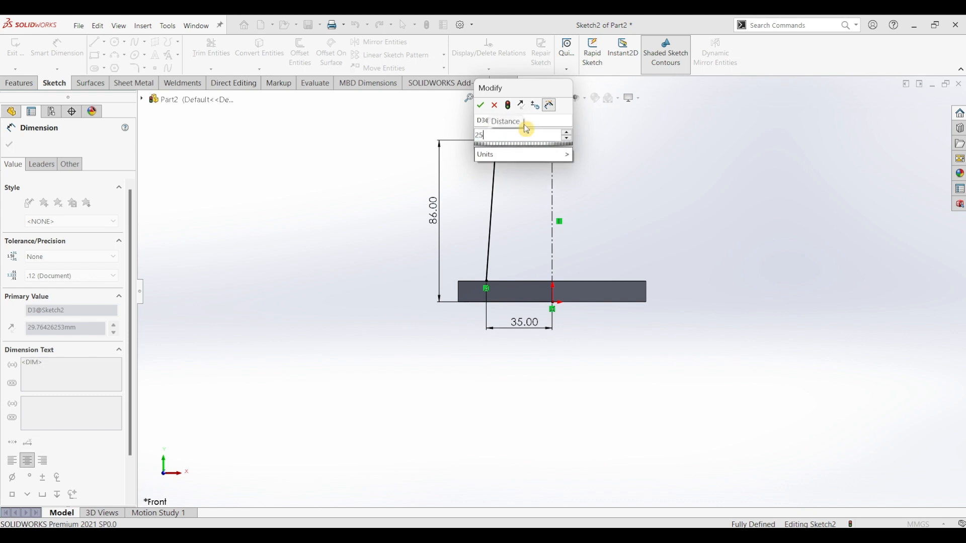
{"action": "type", "text": ".5"}
{"action": "key", "text": "Return"}
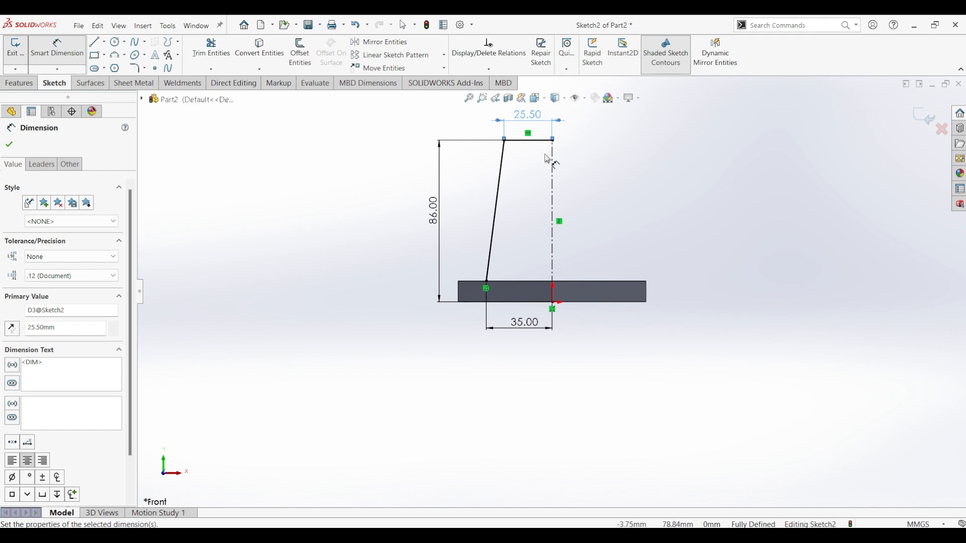
{"action": "left_click", "coordinate": [9, 144]}
Close the tapered profile with a vertical line along the centerline and a horizontal line along the base plate's upper edge.
{"action": "key", "text": "l"}
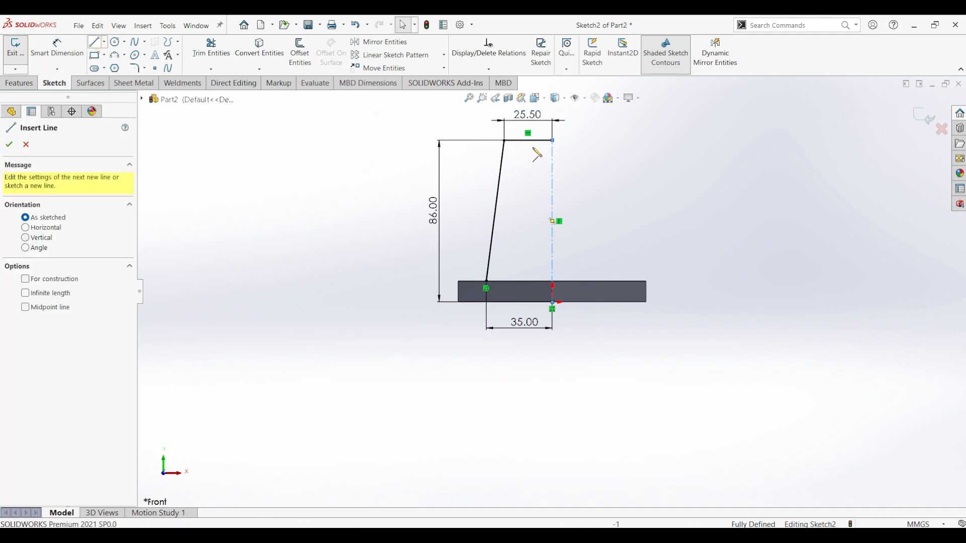
{"action": "left_click", "coordinate": [553, 141]}
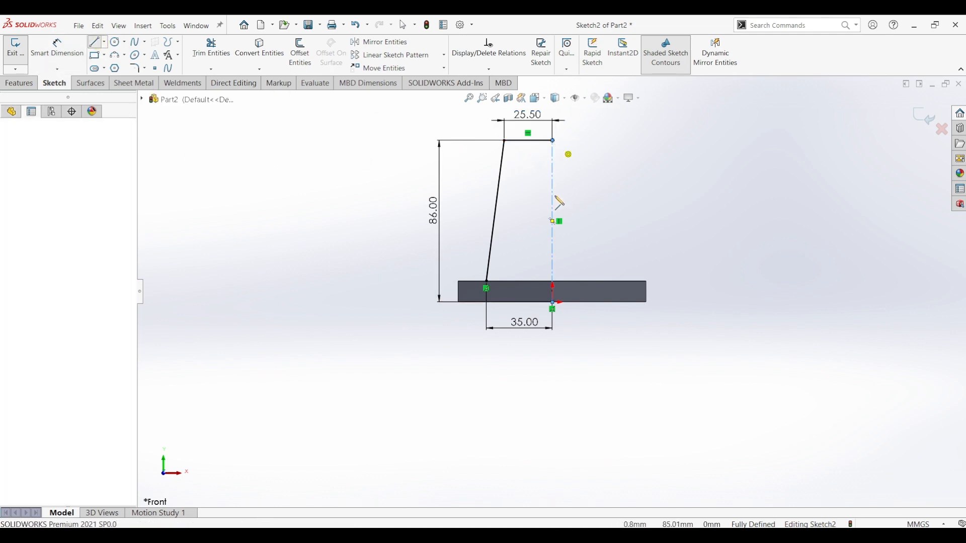
{"action": "left_click", "coordinate": [553, 281]}
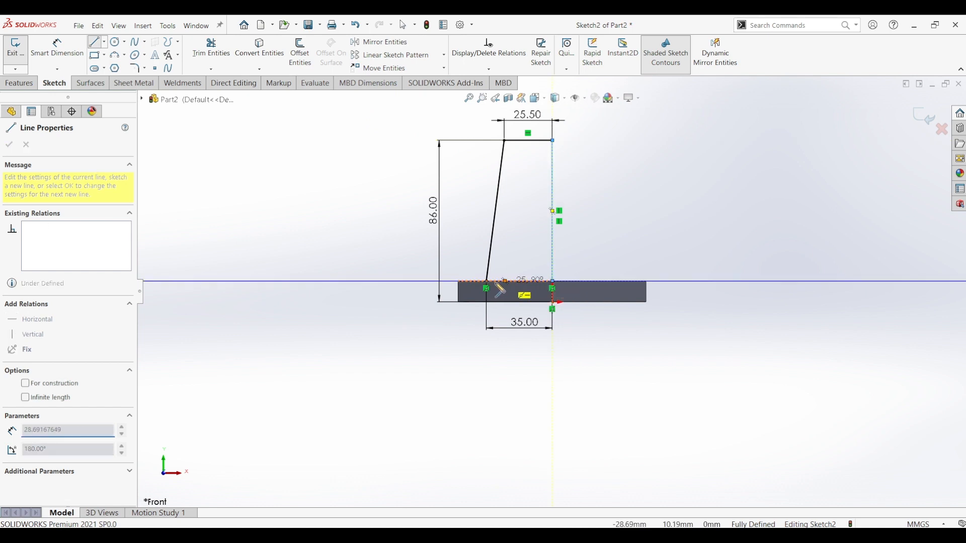
{"action": "left_click", "coordinate": [486, 281]}
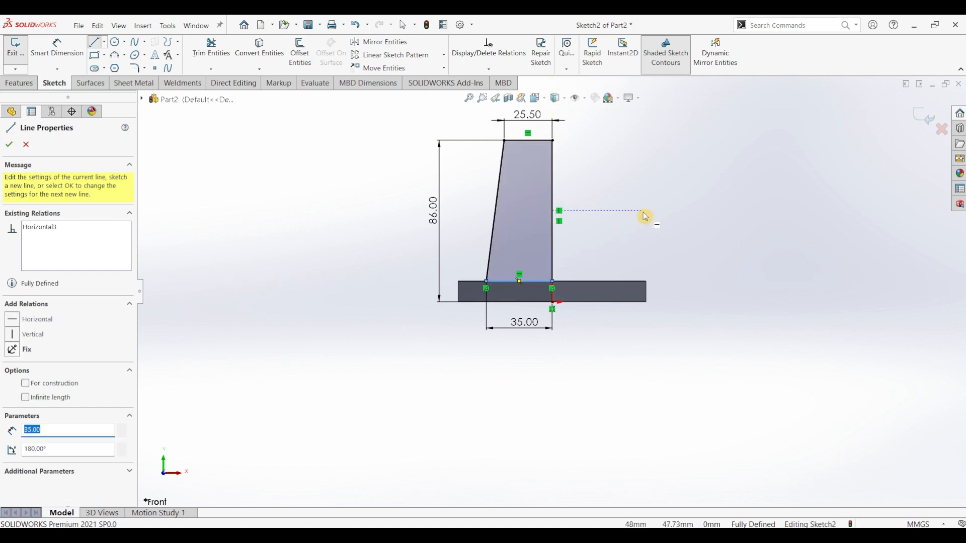
{"action": "key", "text": "Escape"}
{"action": "key", "text": "Escape"}
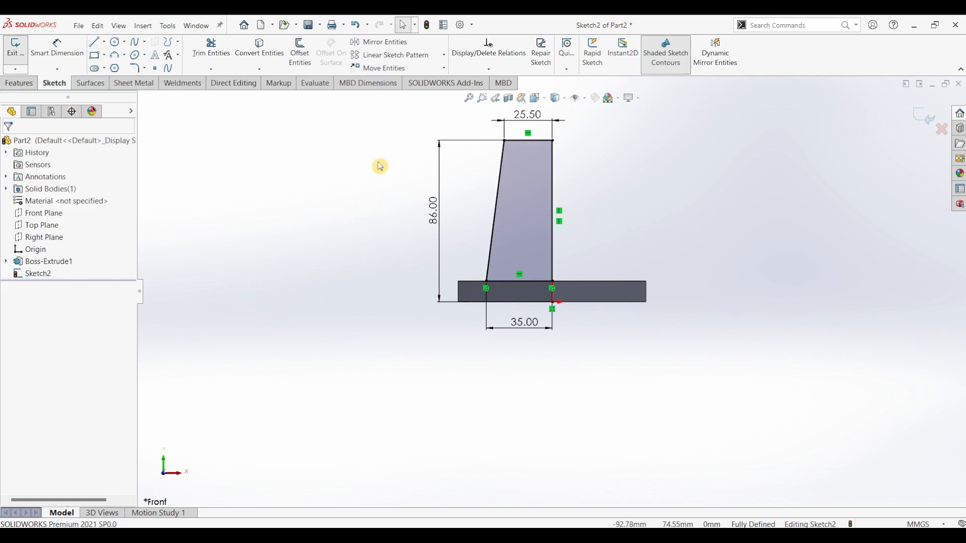
{"action": "left_click", "coordinate": [19, 83]}
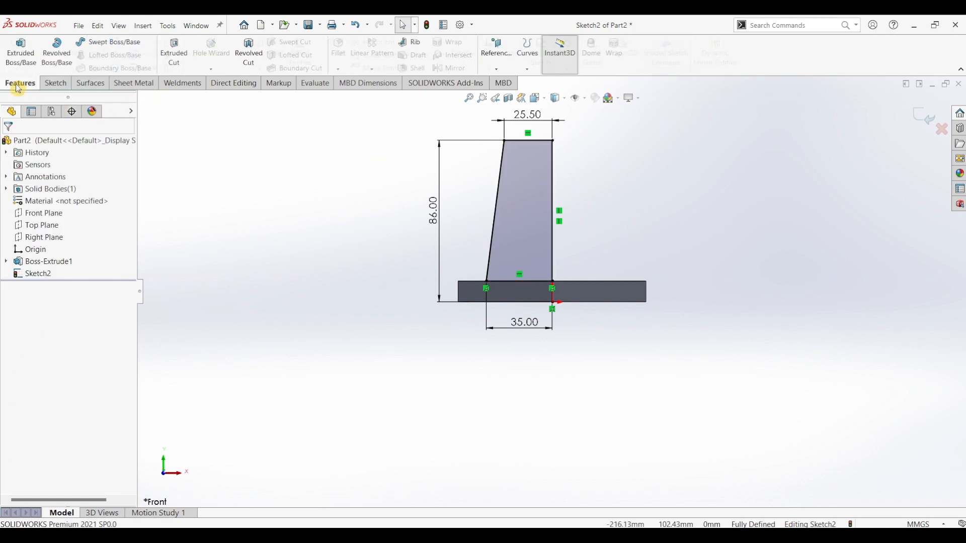
Revolve the tapered profile 360 degrees about its vertical centre line, merged with the hexagonal base.
{"action": "left_click", "coordinate": [49, 64]}
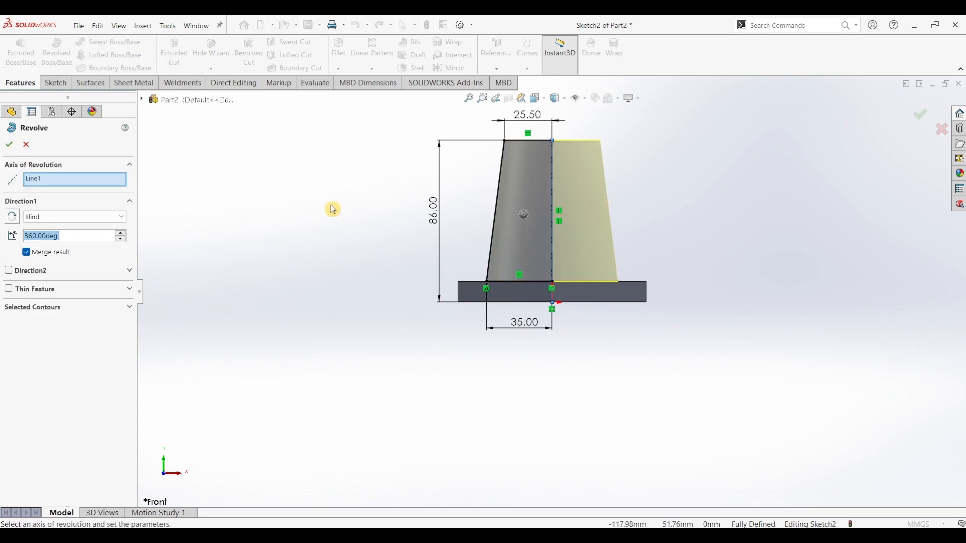
{"action": "middle_click_drag", "start_coordinate": [333, 209], "coordinate": [324, 242]}
{"action": "left_click", "coordinate": [11, 146]}
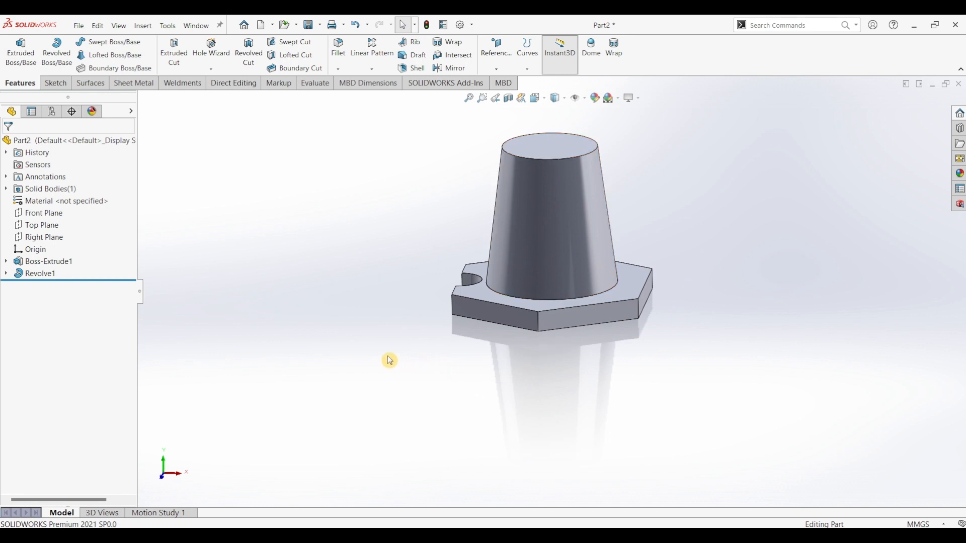
Start a sketch on the tapered body's top face and draw a circle of about 32 mm diameter centred on the origin.
{"action": "left_click", "coordinate": [548, 150]}
{"action": "left_click", "coordinate": [55, 83]}
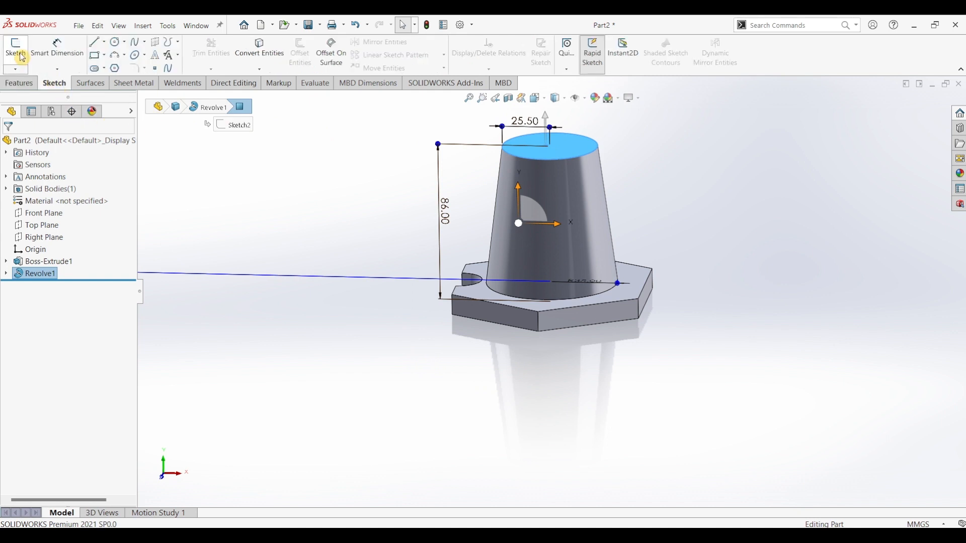
{"action": "left_click", "coordinate": [23, 57]}
{"action": "left_click", "coordinate": [115, 41]}
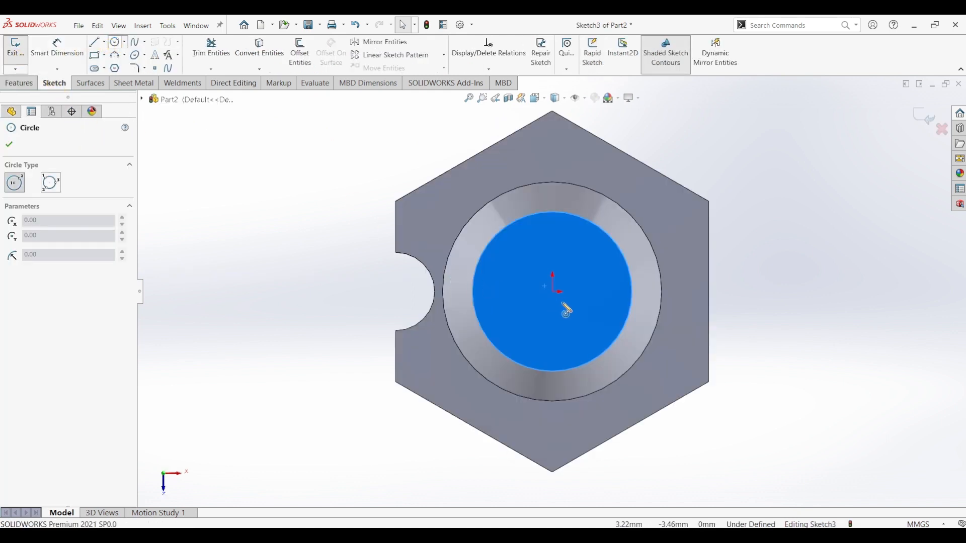
{"action": "left_click_drag", "start_coordinate": [553, 292], "coordinate": [579, 336]}
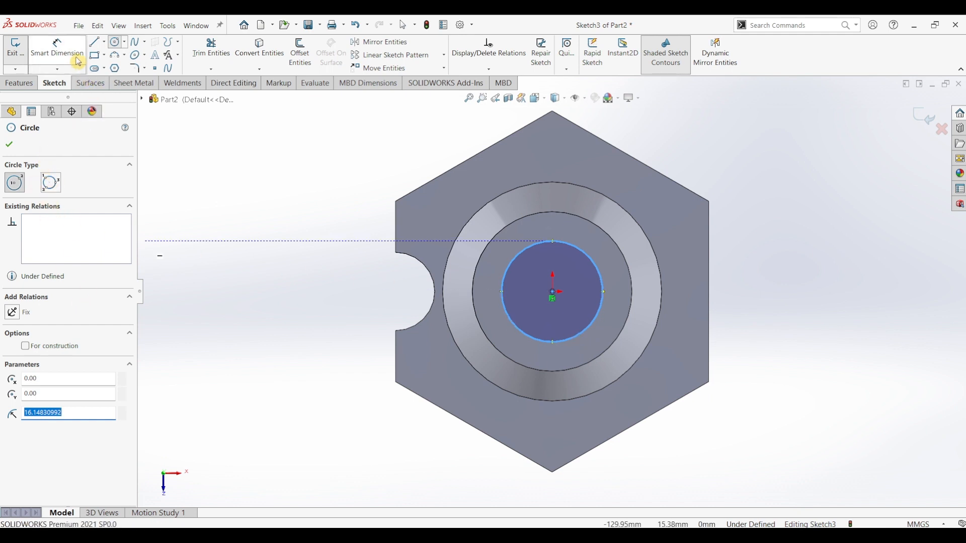
Dimension the circle's diameter as 36 mm.
{"action": "left_click", "coordinate": [57, 47]}
{"action": "left_click", "coordinate": [586, 257]}
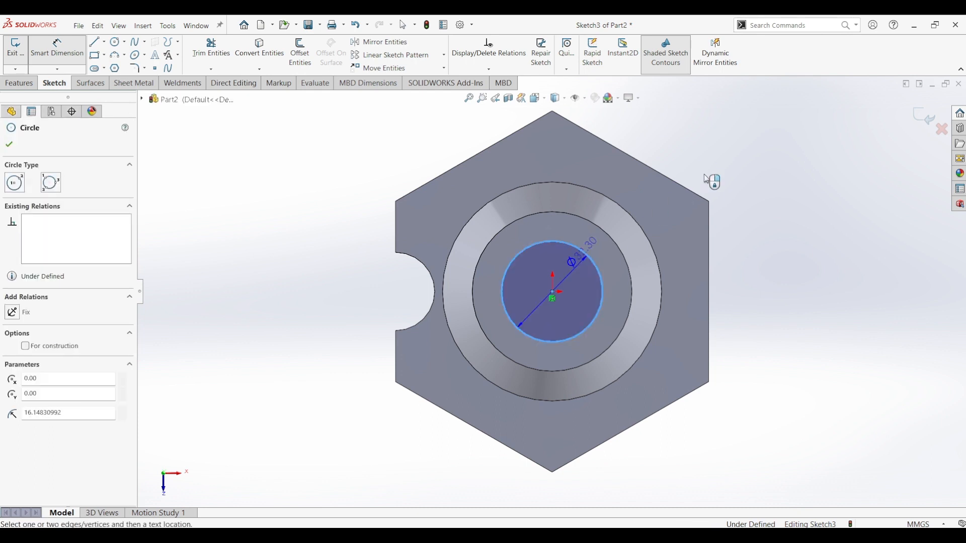
{"action": "left_click", "coordinate": [724, 172]}
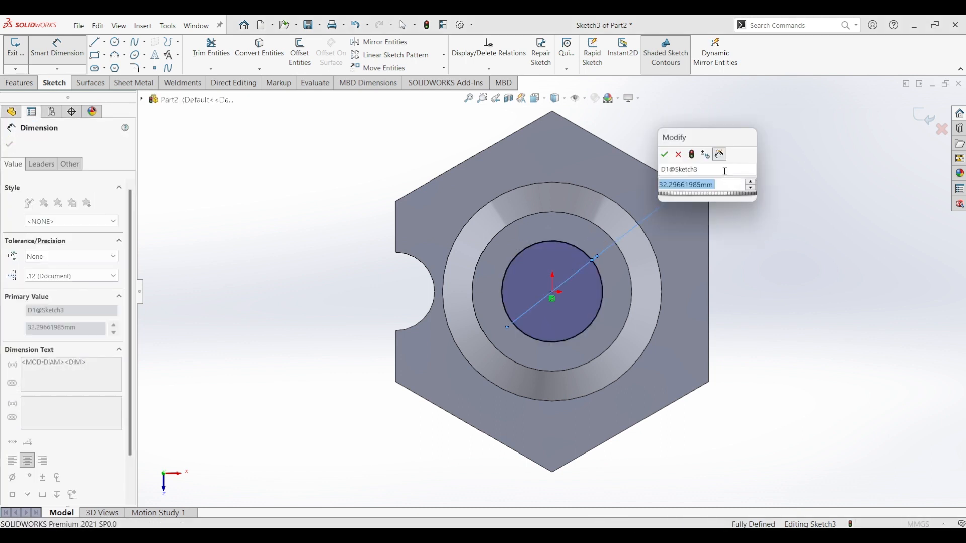
{"action": "type", "text": "36"}
{"action": "key", "text": "Return"}
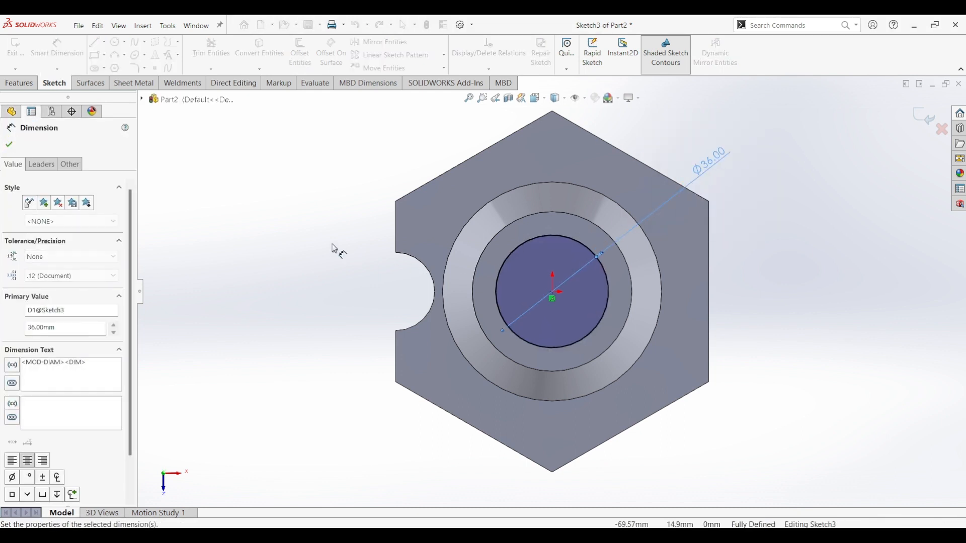
{"action": "left_click", "coordinate": [8, 145]}
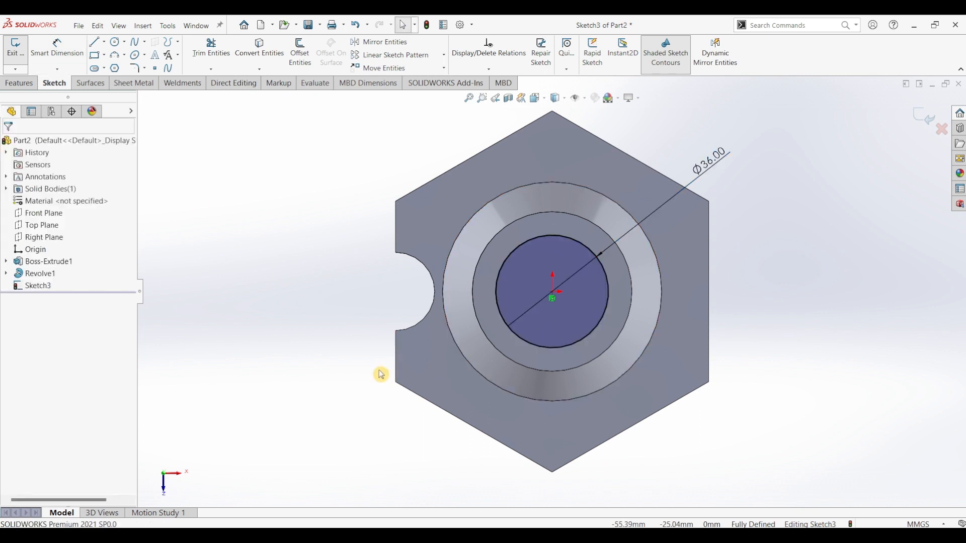
Cut the 36 mm circle into the tapered body as a blind bore 41.5 mm deep, taking the depth from the PDF drawing.
{"action": "middle_click_drag", "start_coordinate": [380, 370], "coordinate": [379, 276]}
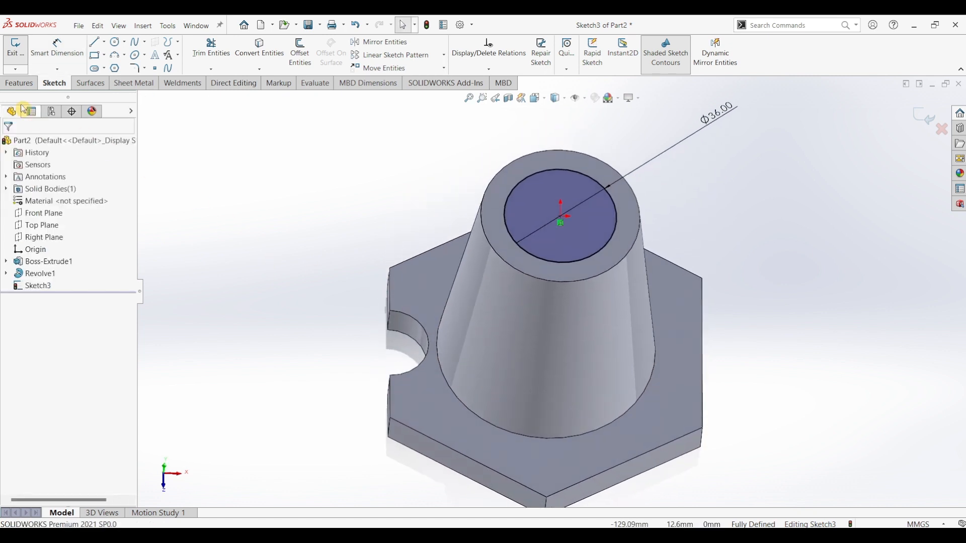
{"action": "left_click", "coordinate": [20, 84]}
{"action": "left_click", "coordinate": [177, 62]}
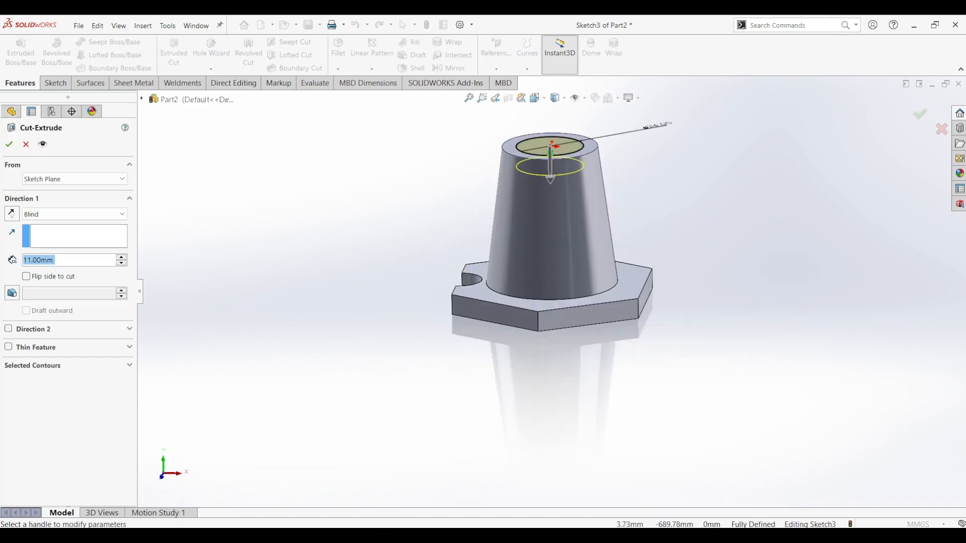
{"action": "left_click", "coordinate": [396, 534]}
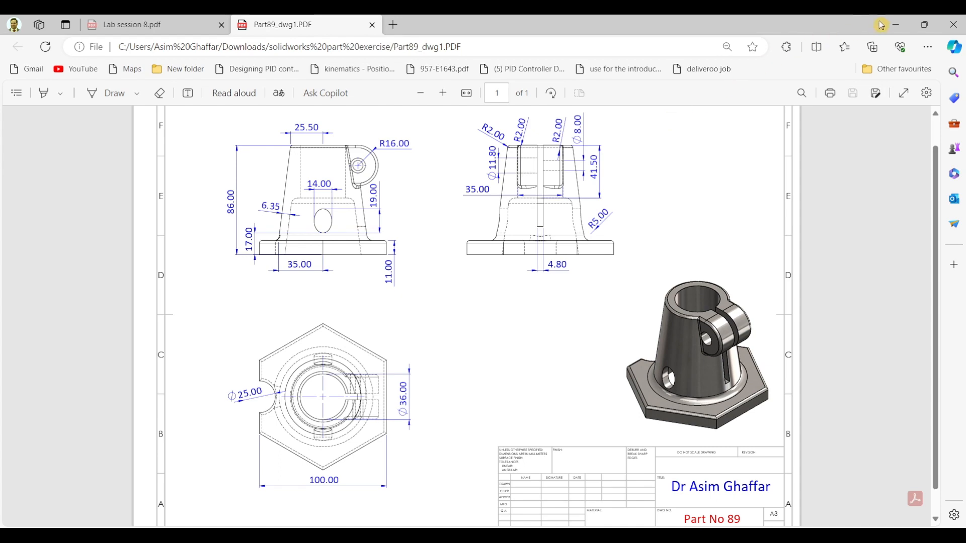
{"action": "left_click", "coordinate": [896, 25]}
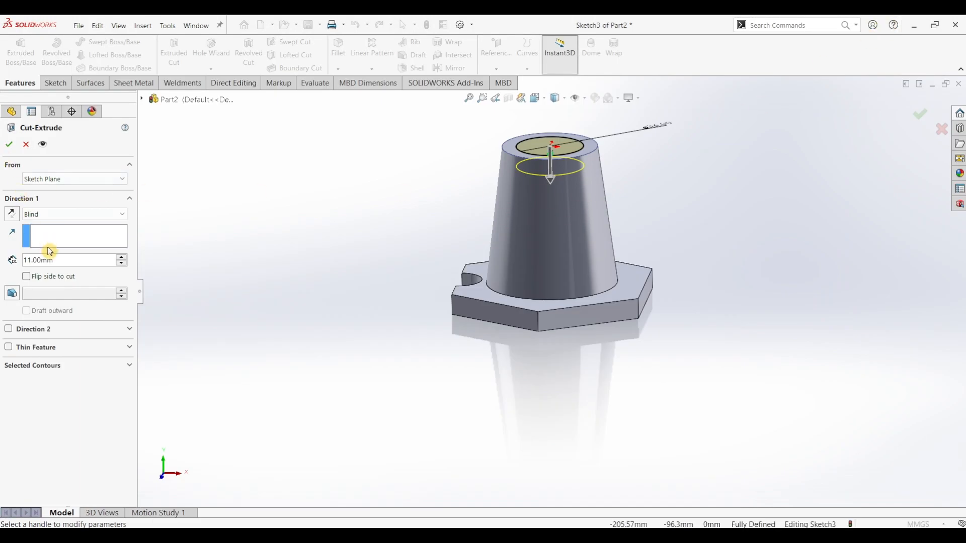
{"action": "double_click", "coordinate": [33, 261]}
{"action": "type", "text": "41.5"}
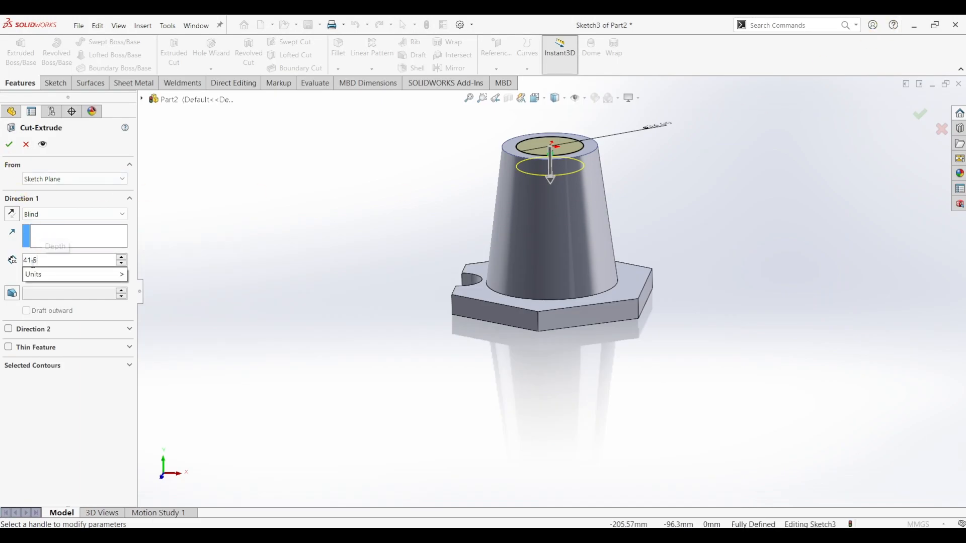
{"action": "key", "text": "Return"}
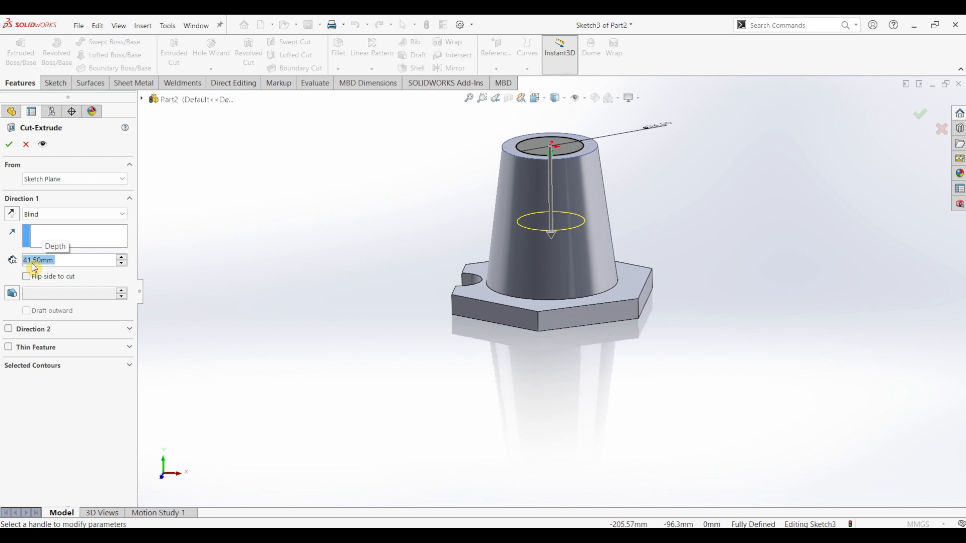
{"action": "left_click", "coordinate": [16, 148]}
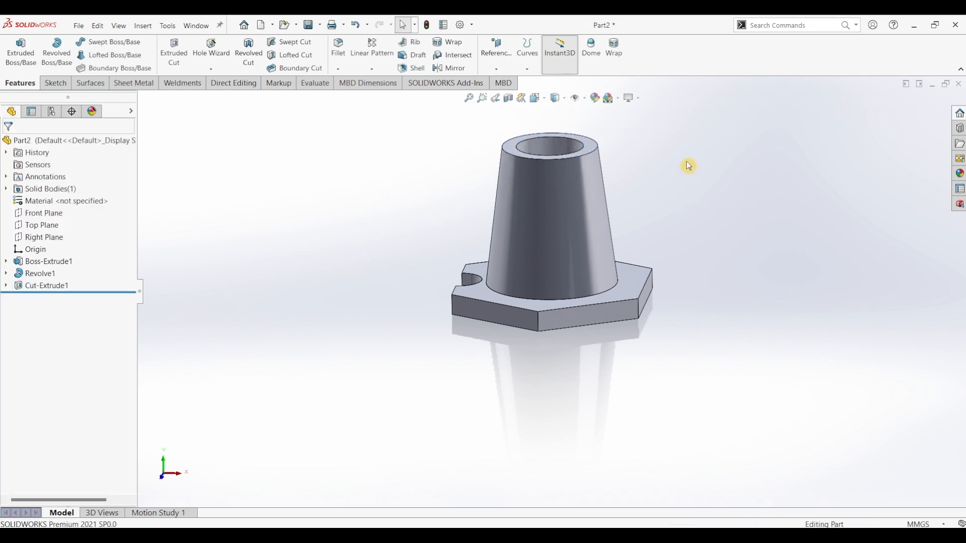
{"action": "middle_click_drag", "start_coordinate": [689, 166], "coordinate": [578, 244]}
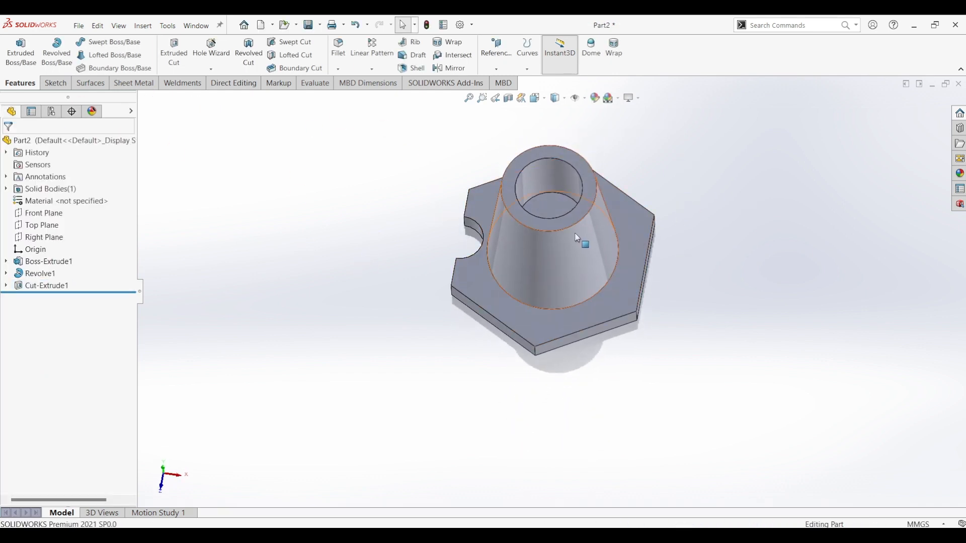
{"action": "left_click", "coordinate": [552, 203]}
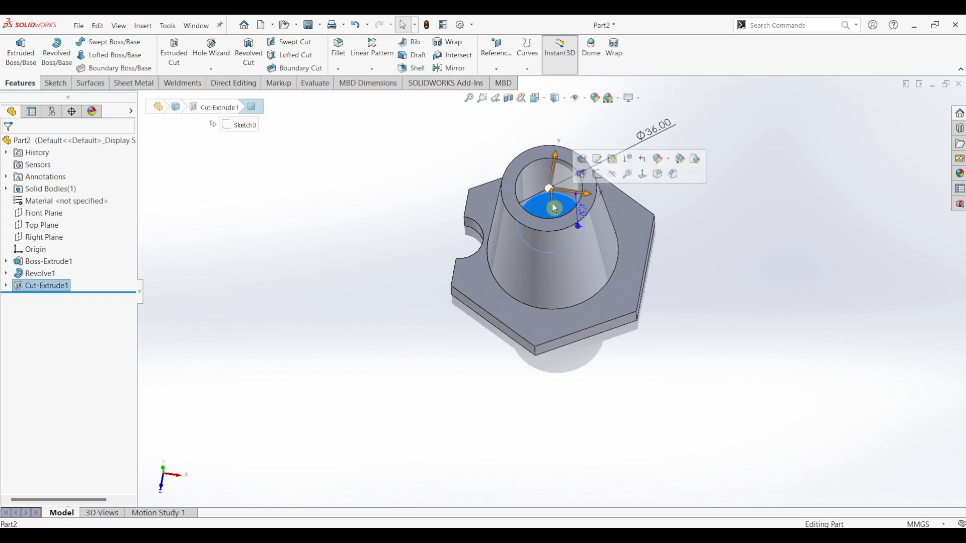
{"action": "left_click", "coordinate": [56, 83]}
{"action": "left_click", "coordinate": [15, 50]}
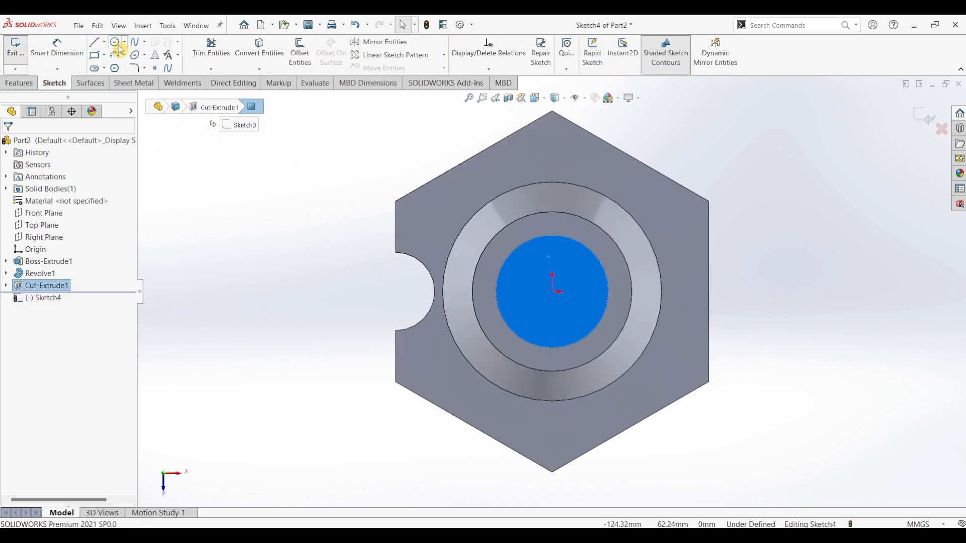
{"action": "left_click", "coordinate": [120, 45]}
{"action": "left_click", "coordinate": [552, 292]}
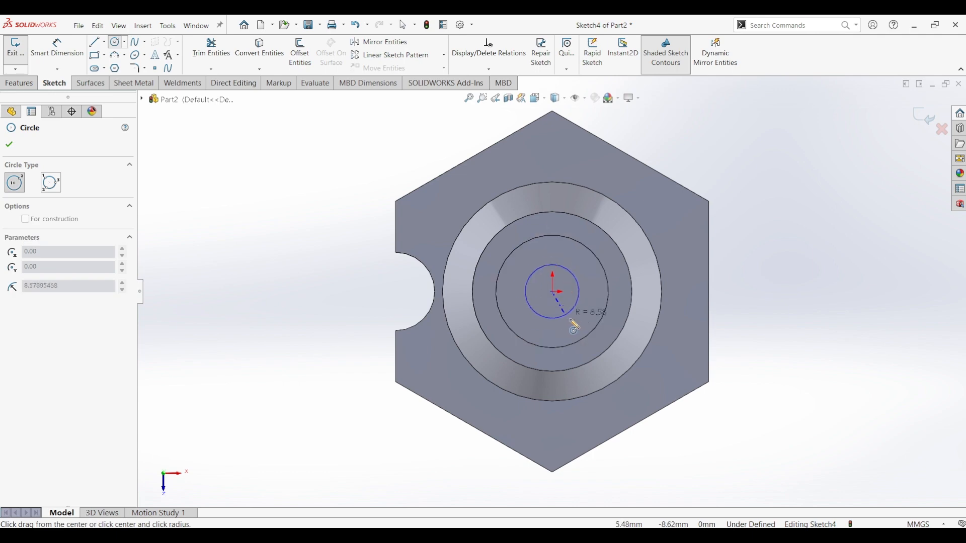
{"action": "left_click", "coordinate": [574, 327]}
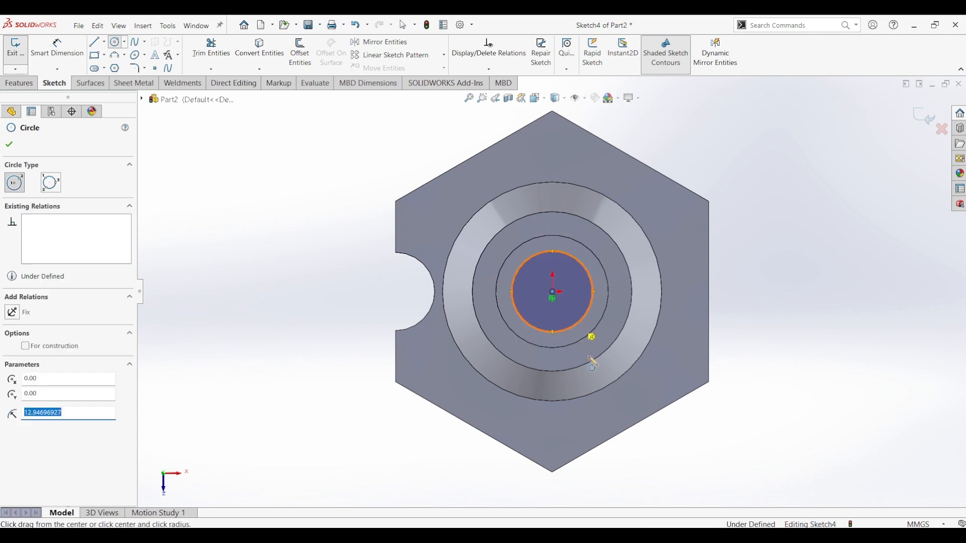
{"action": "left_click", "coordinate": [492, 525]}
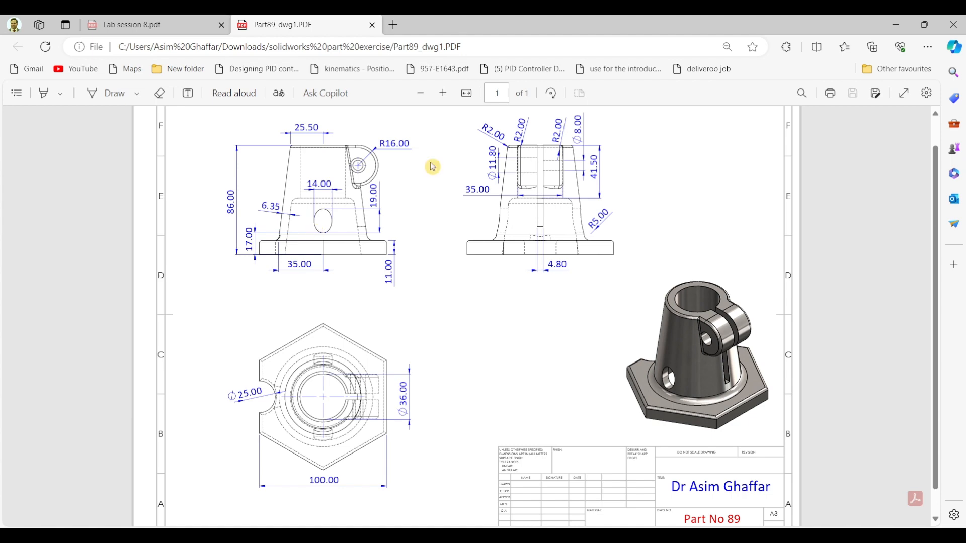
{"action": "left_click", "coordinate": [904, 28]}
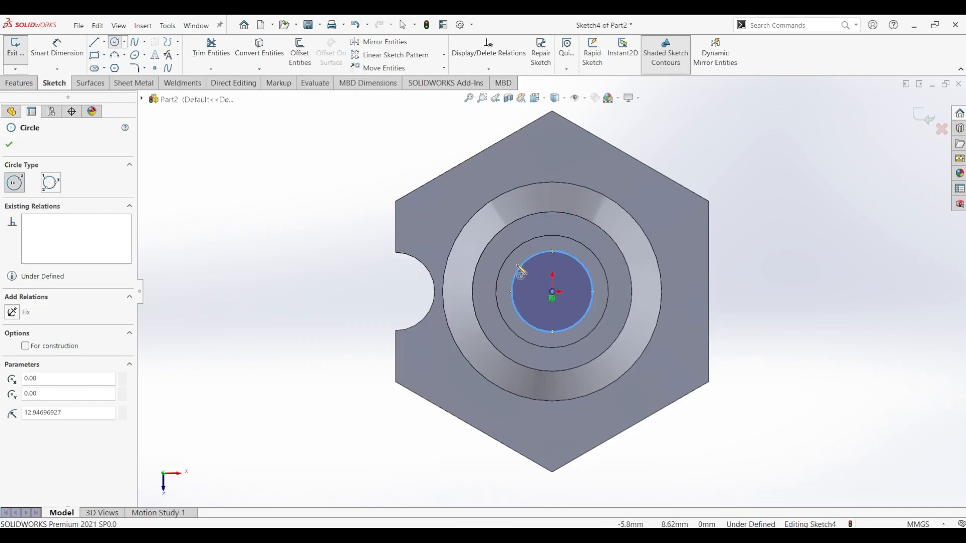
{"action": "left_click", "coordinate": [941, 130]}
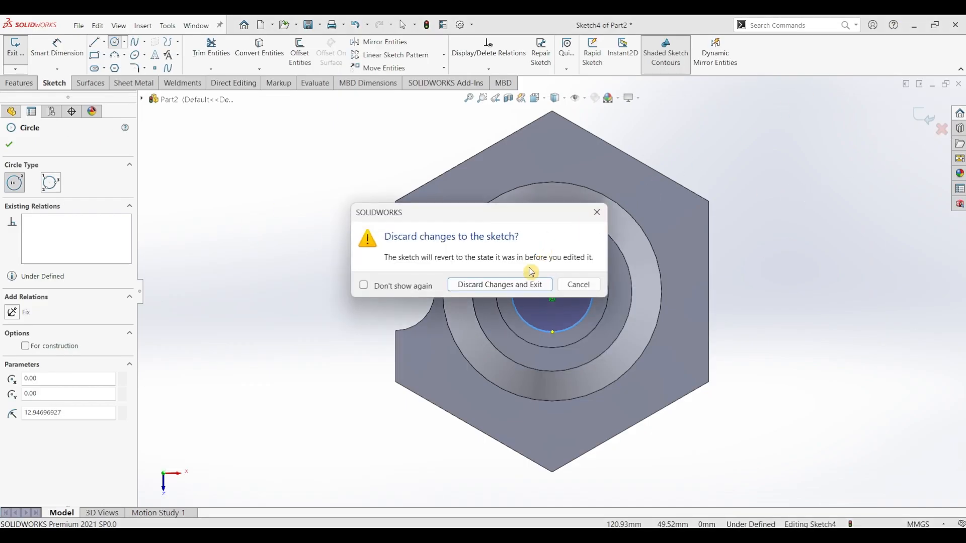
{"action": "left_click", "coordinate": [500, 285]}
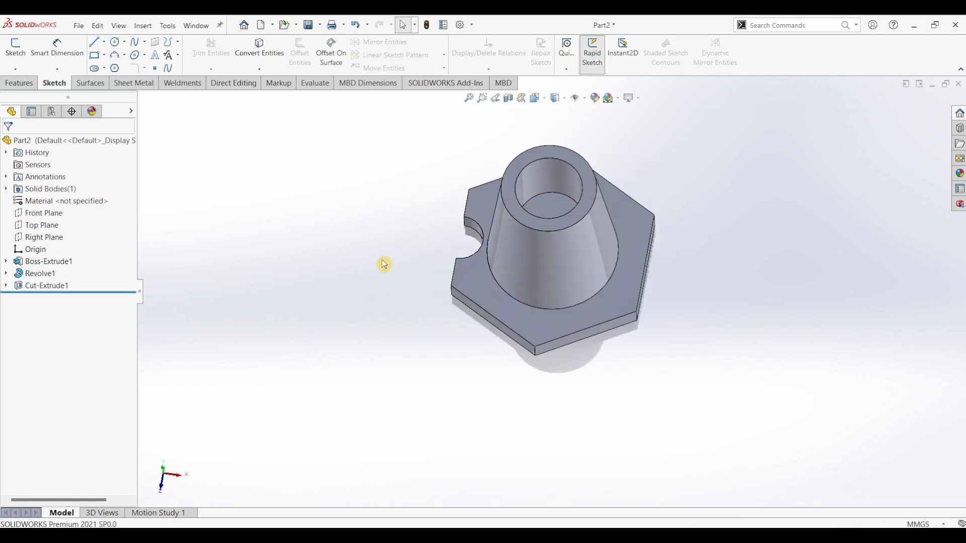
Start a sketch on the Front Plane and set the display style to Hidden Lines Visible.
{"action": "left_click", "coordinate": [52, 215]}
{"action": "middle_click_drag", "start_coordinate": [206, 223], "coordinate": [217, 143]}
{"action": "left_click", "coordinate": [16, 47]}
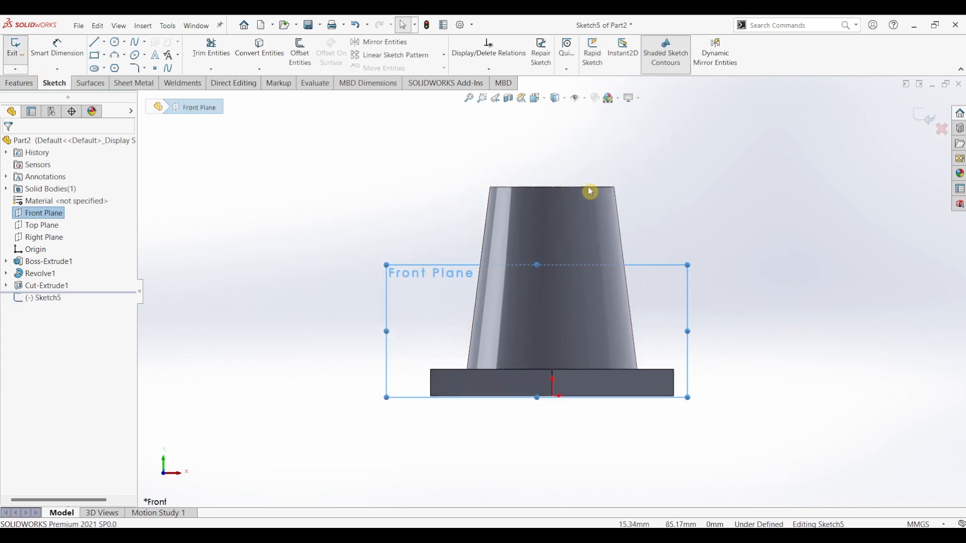
{"action": "left_click", "coordinate": [566, 106]}
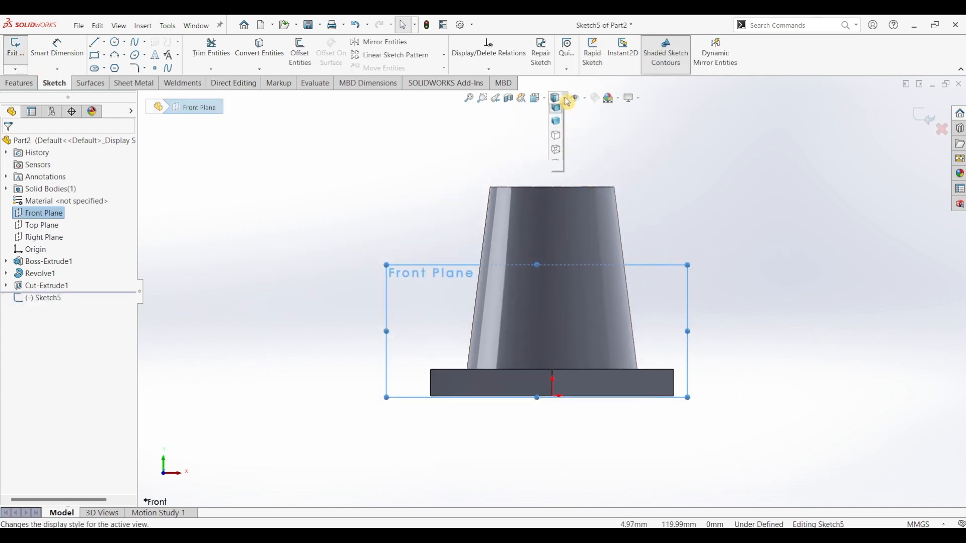
{"action": "left_click", "coordinate": [557, 155]}
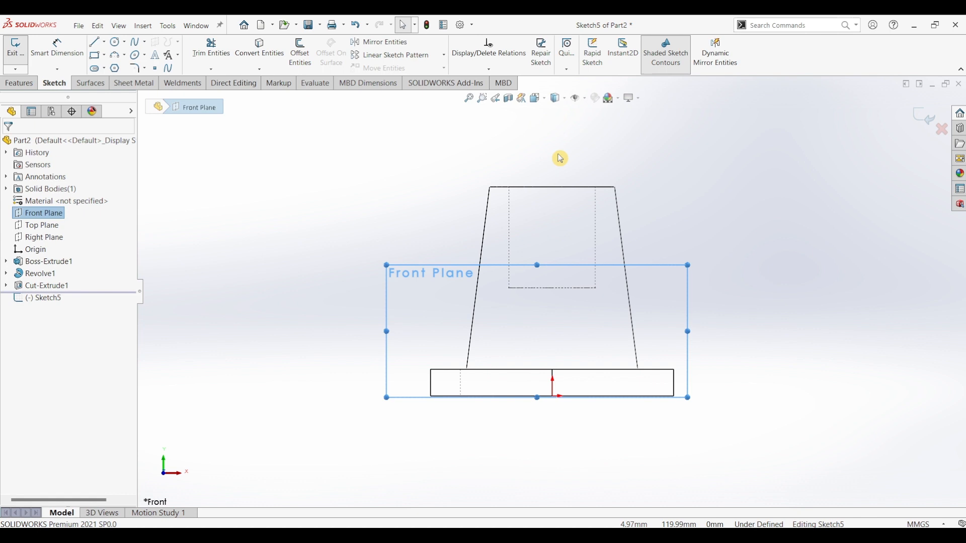
Sketch a closed tapered profile 44.5 mm tall from the bore's floor to the base's underside, with its vertical side through the origin.
{"action": "left_click", "coordinate": [760, 231]}
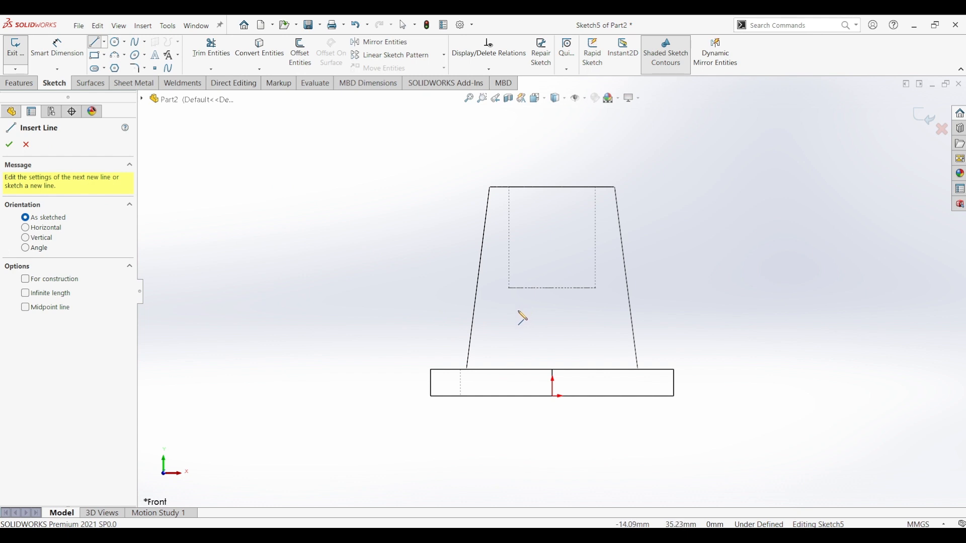
{"action": "left_click", "coordinate": [553, 288]}
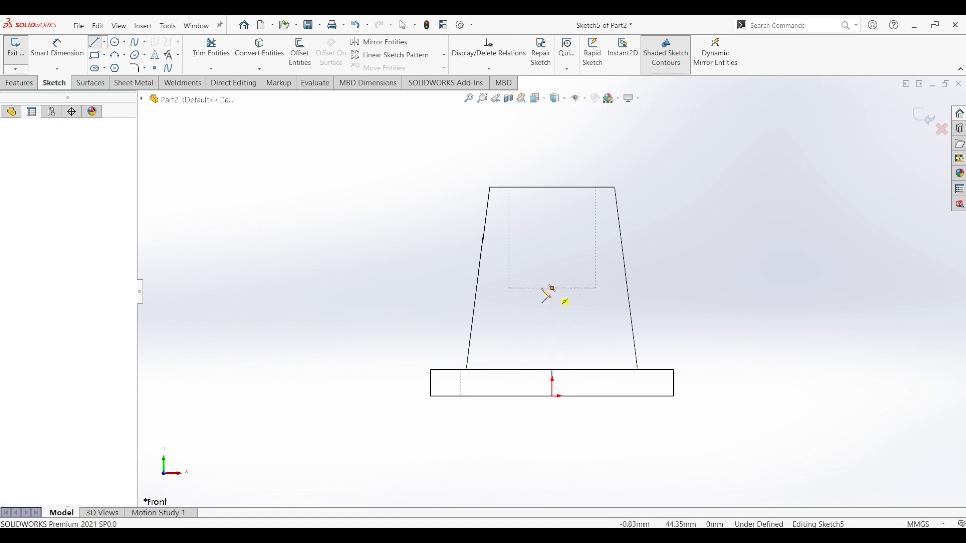
{"action": "left_click", "coordinate": [491, 288]}
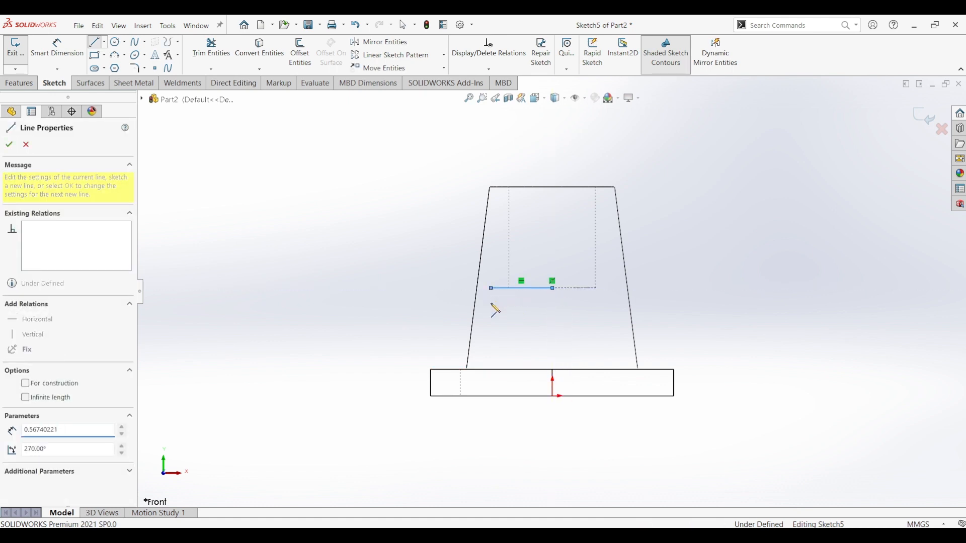
{"action": "left_click", "coordinate": [476, 396]}
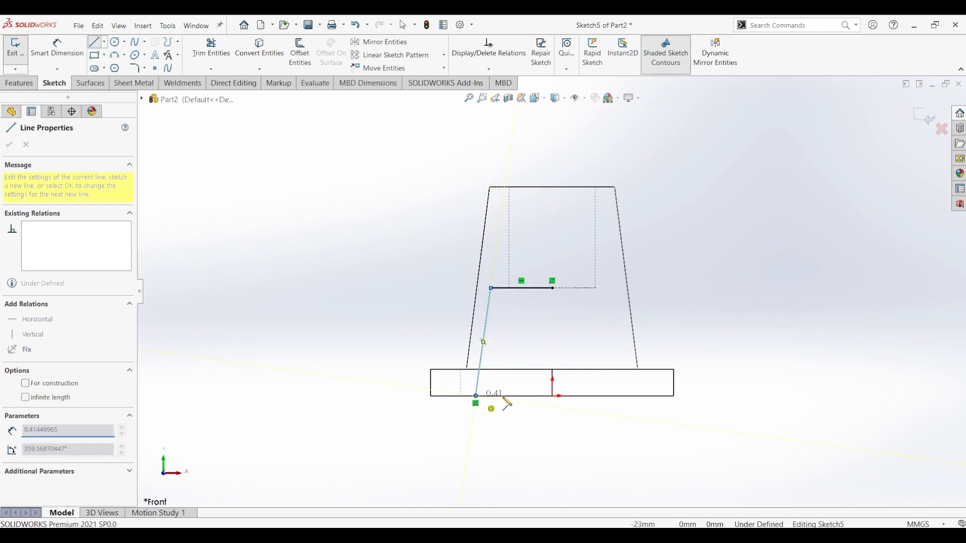
{"action": "left_click", "coordinate": [552, 396]}
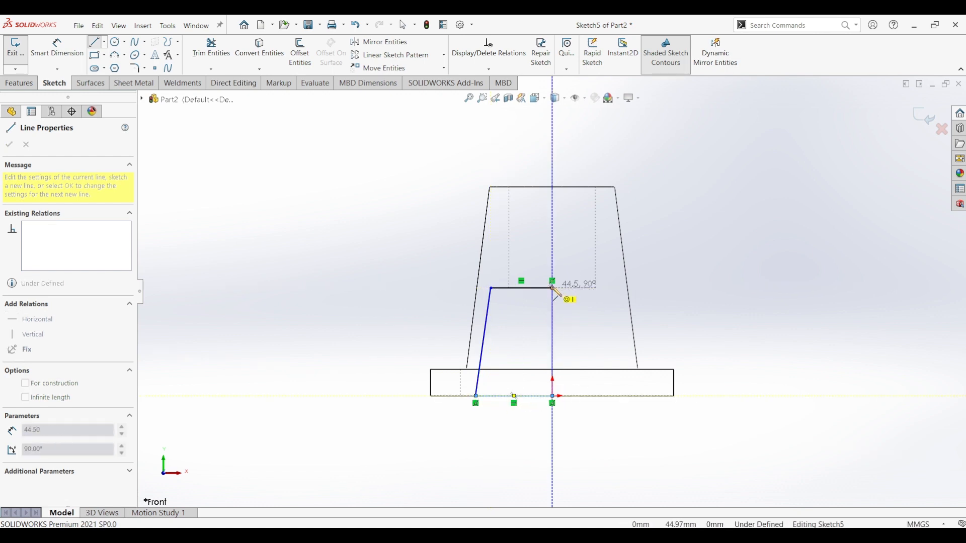
{"action": "left_click", "coordinate": [553, 289]}
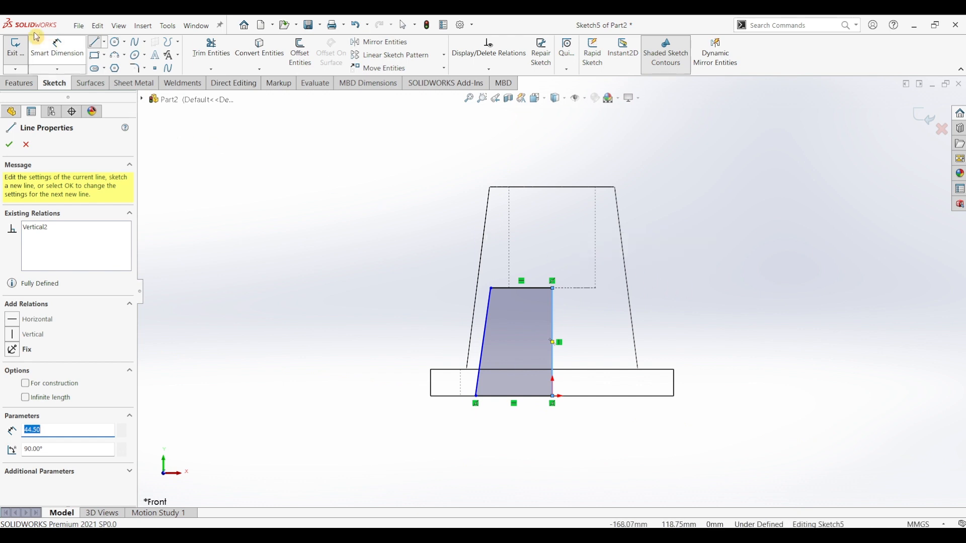
Make the cavity profile's slanted line parallel to the tapered body's outer silhouette edge.
{"action": "left_click", "coordinate": [68, 58]}
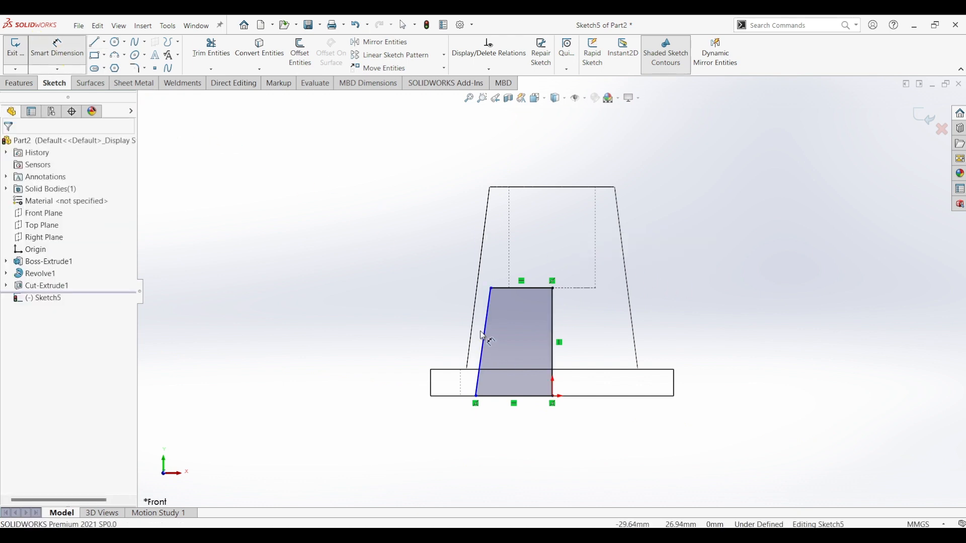
{"action": "key", "text": "Escape"}
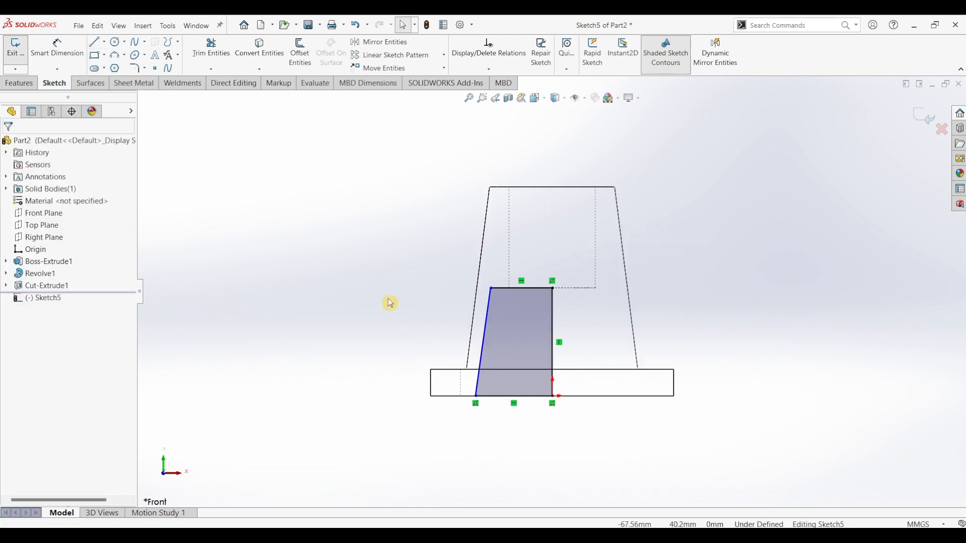
{"action": "left_click", "coordinate": [484, 325]}
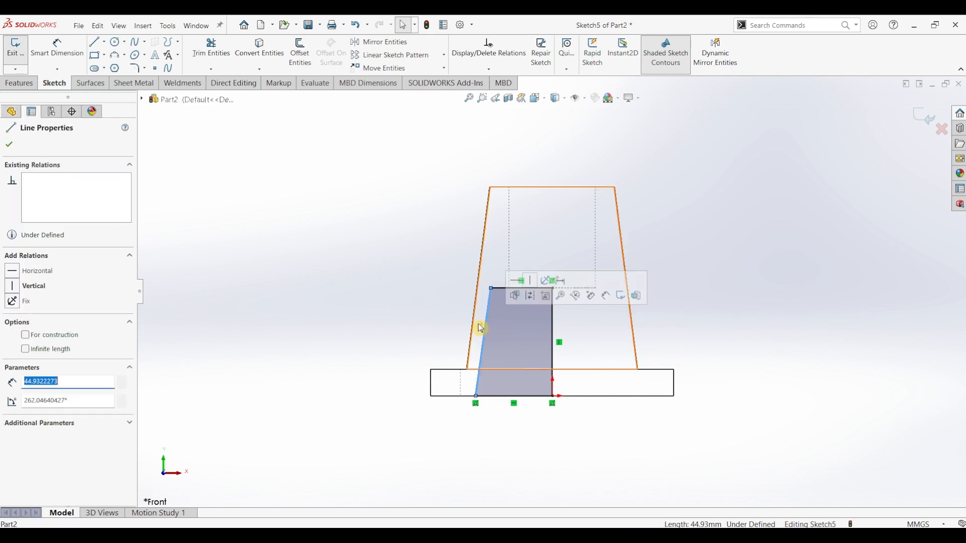
{"action": "left_click", "coordinate": [475, 330], "text": "ctrl"}
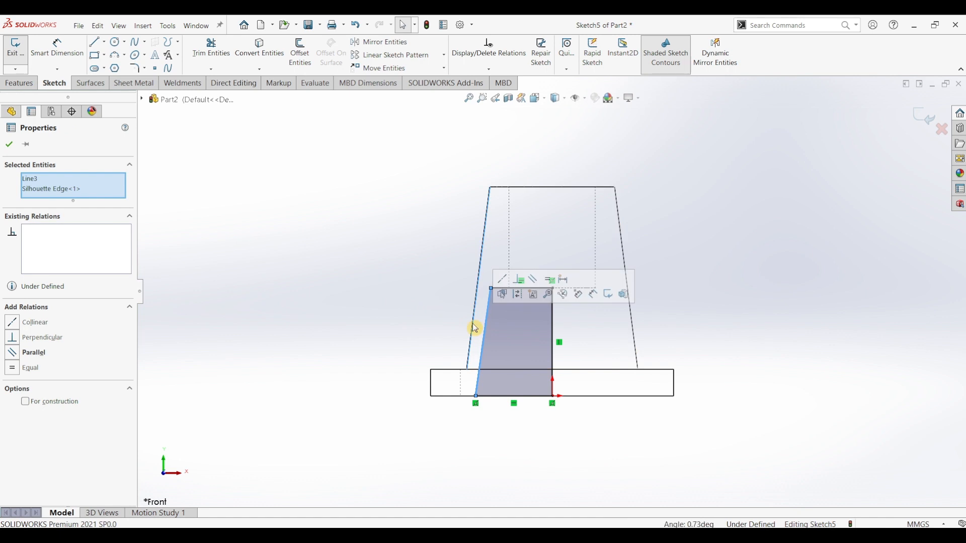
{"action": "left_click", "coordinate": [534, 286]}
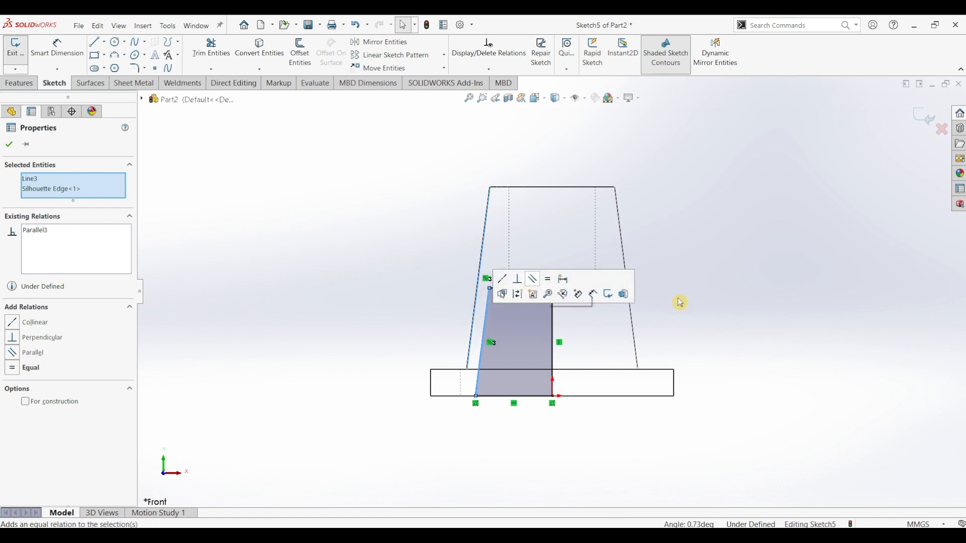
Dimension the wall thickness between the body's outer slanted edge and the profile's slanted line as 6.35 mm.
{"action": "left_click", "coordinate": [57, 51]}
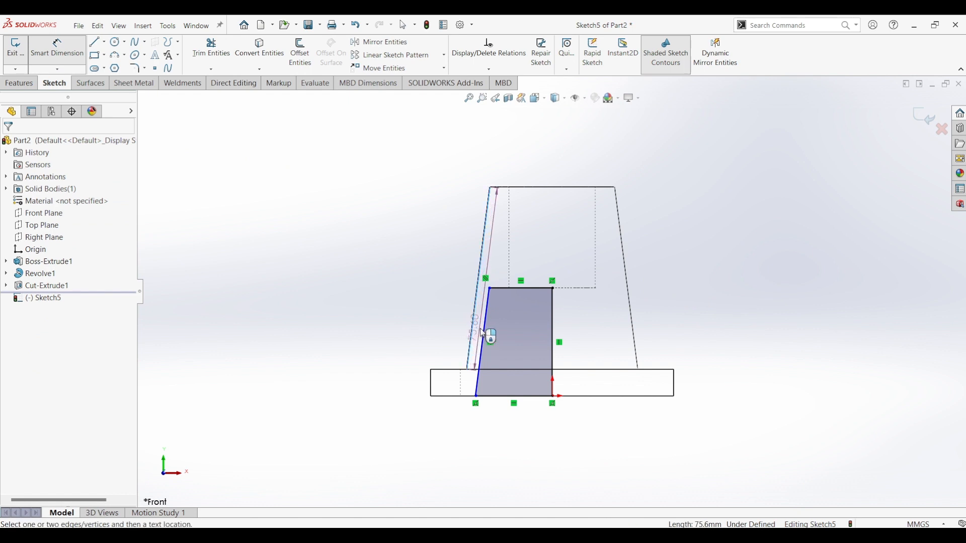
{"action": "left_click", "coordinate": [484, 334]}
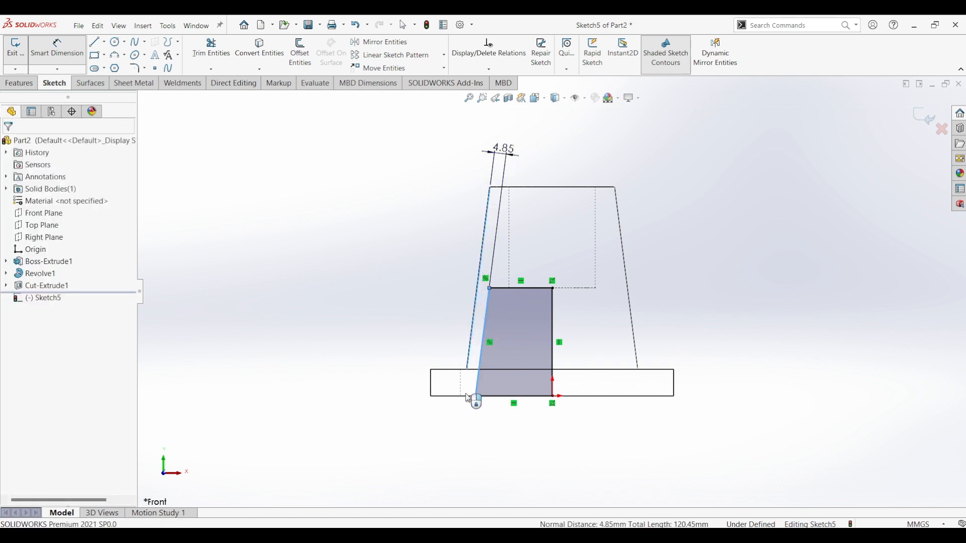
{"action": "left_click", "coordinate": [509, 154]}
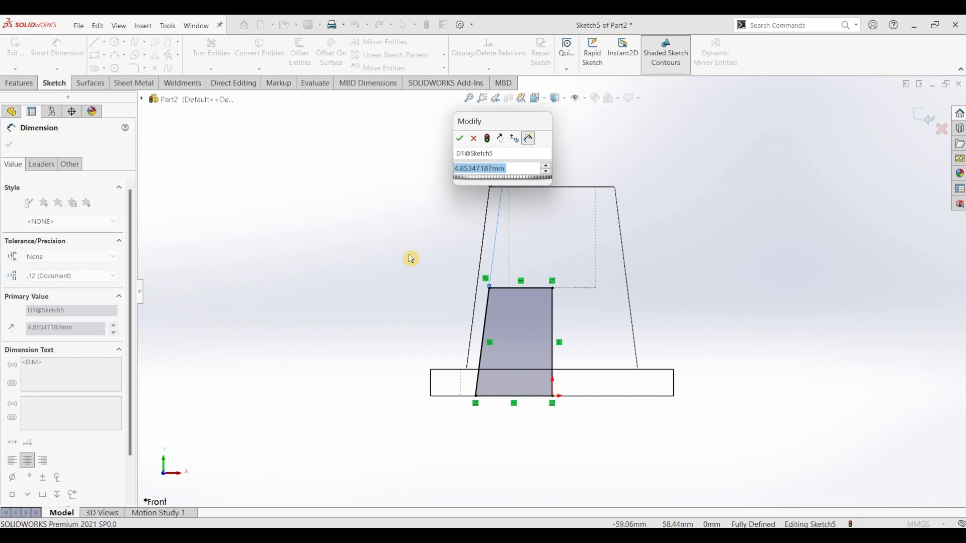
{"action": "type", "text": "6.35"}
{"action": "key", "text": "Return"}
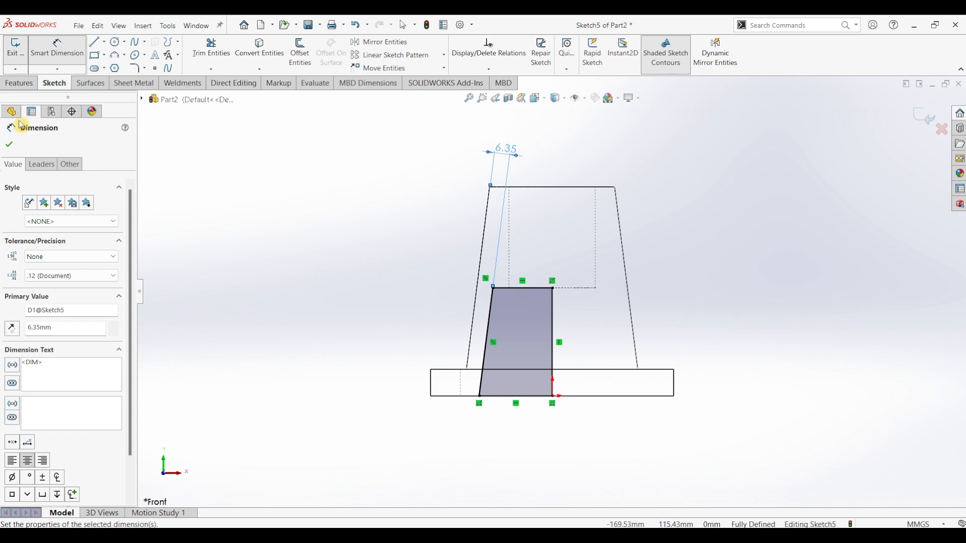
{"action": "left_click", "coordinate": [9, 148]}
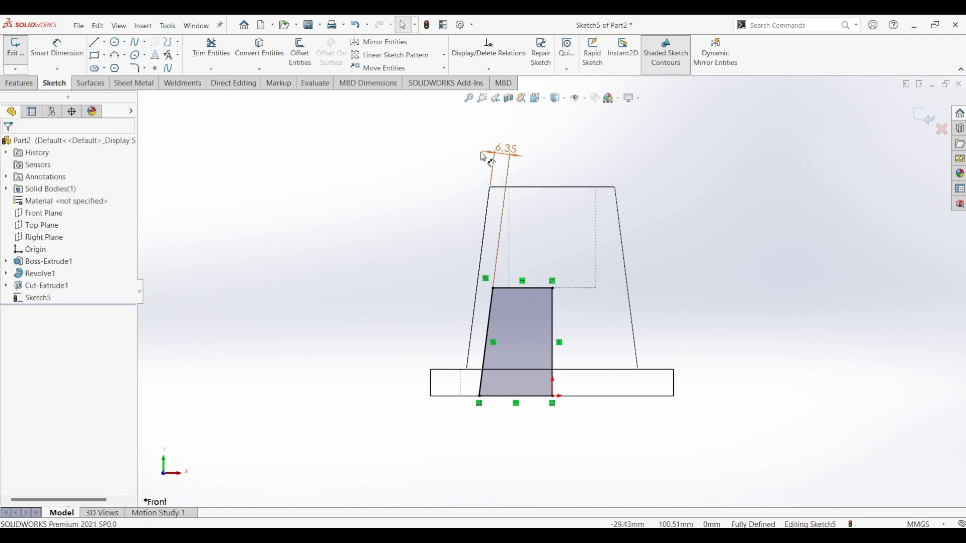
Cut the tapered cavity by revolving the profile 360 degrees about its vertical side with Revolved Cut.
{"action": "left_click", "coordinate": [17, 84]}
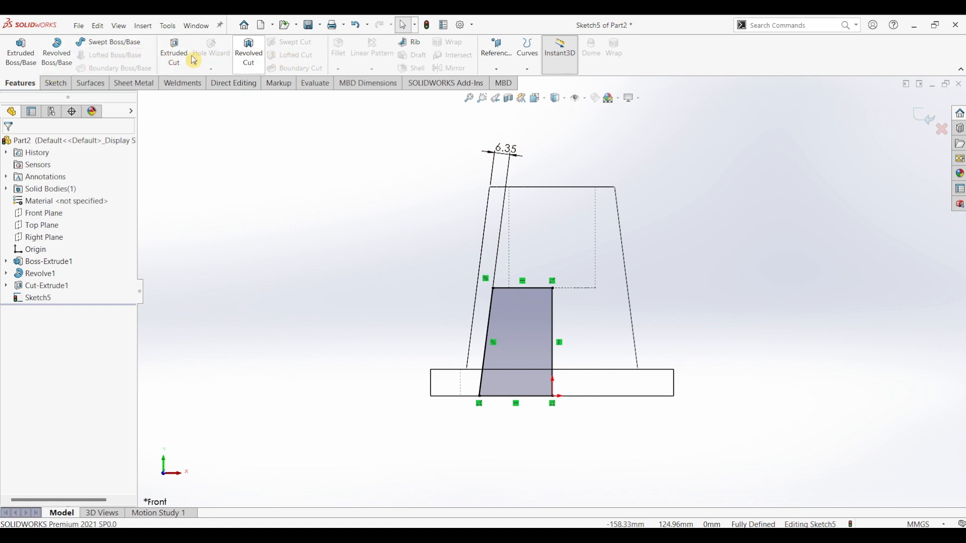
{"action": "left_click", "coordinate": [247, 57]}
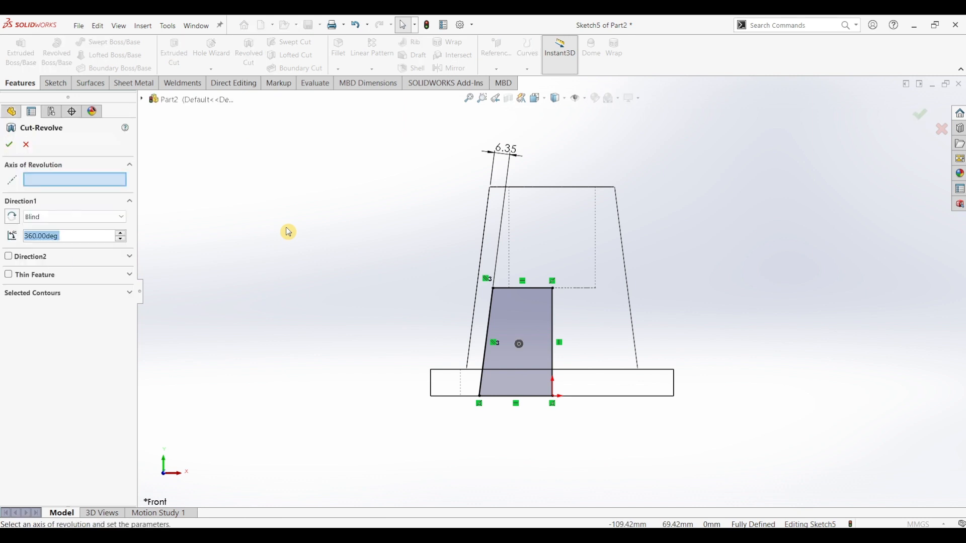
{"action": "left_click", "coordinate": [555, 333]}
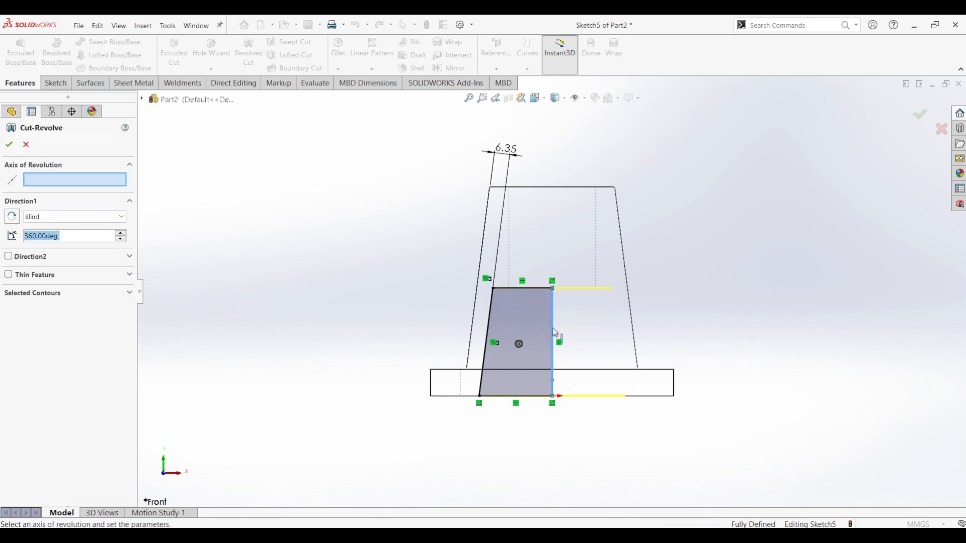
{"action": "left_click", "coordinate": [13, 147]}
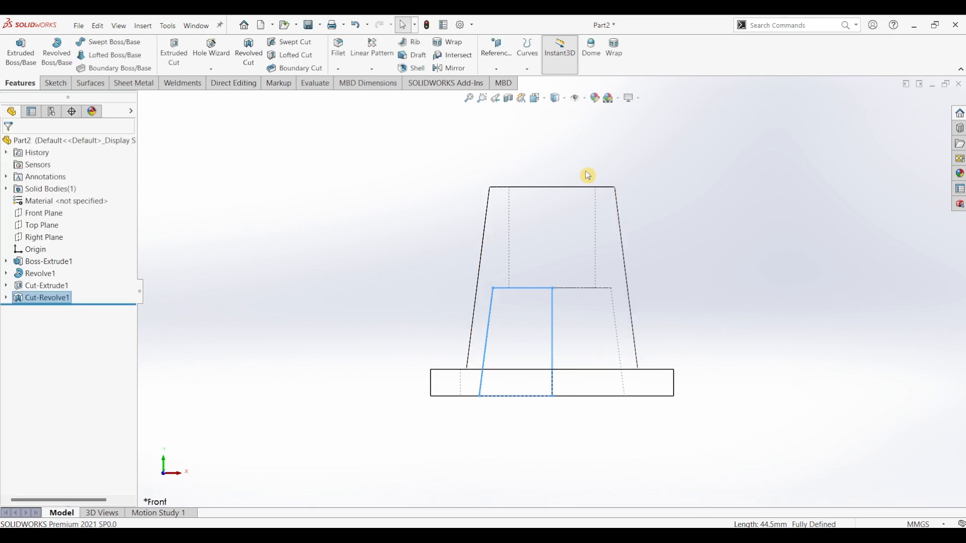
Set the display style back to Shaded With Edges and show the part in isometric view.
{"action": "left_click", "coordinate": [566, 102]}
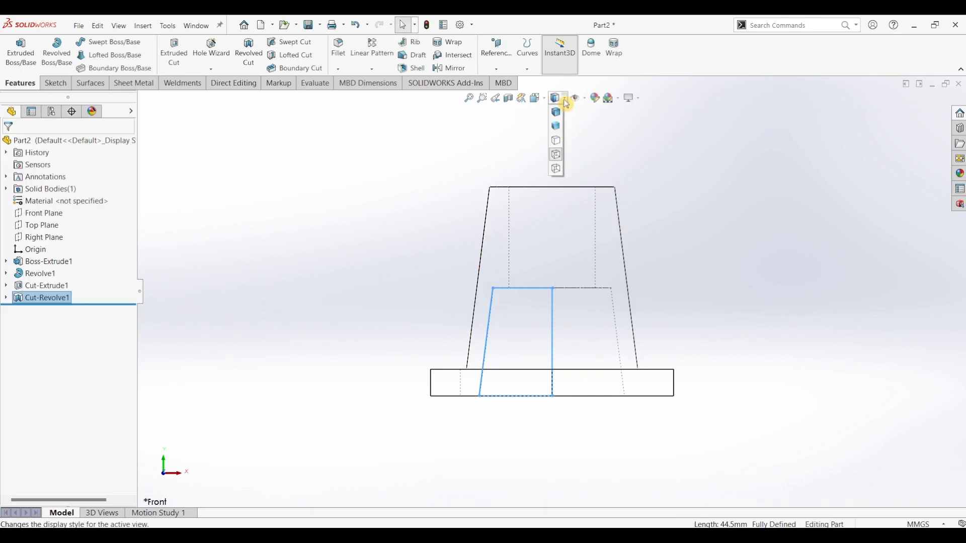
{"action": "left_click", "coordinate": [563, 113]}
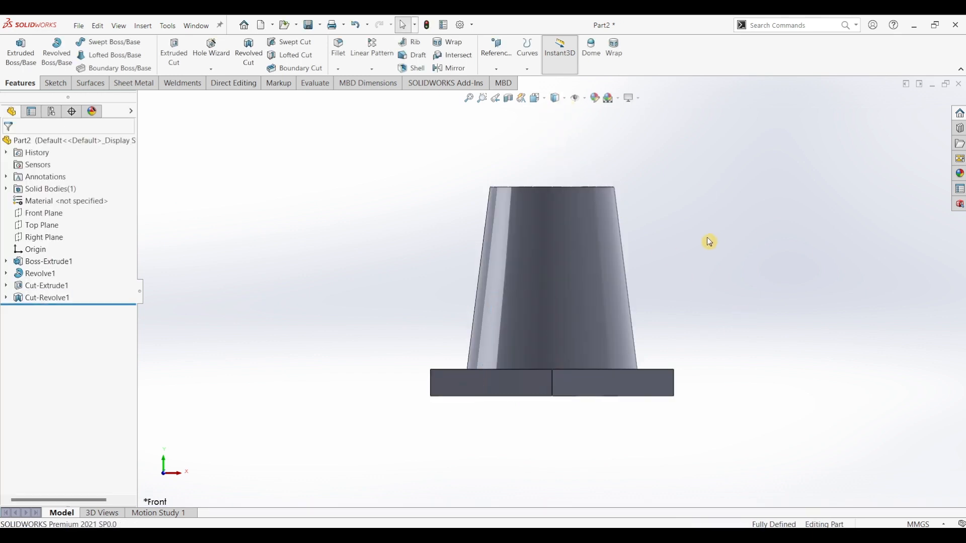
{"action": "middle_click_drag", "start_coordinate": [721, 356], "coordinate": [693, 406]}
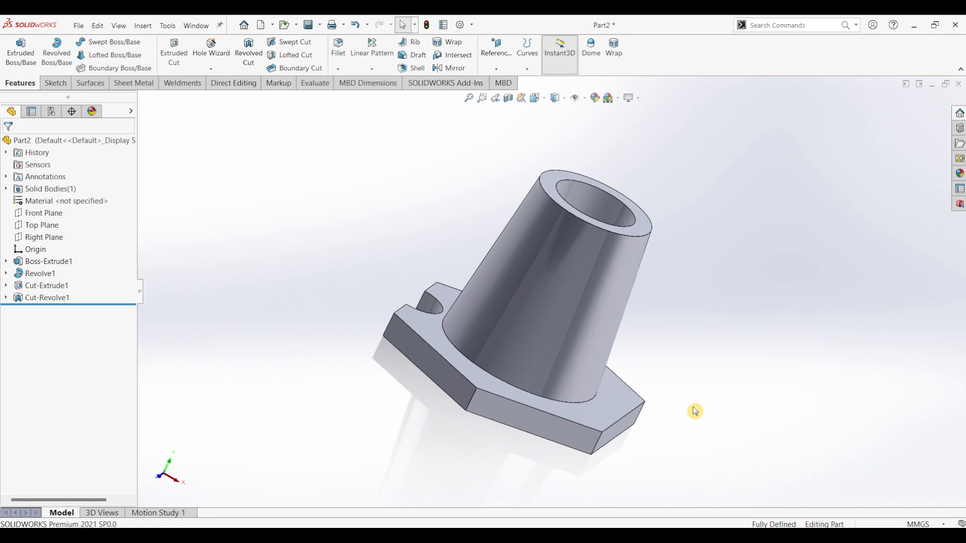
{"action": "key", "text": "ctrl+7"}
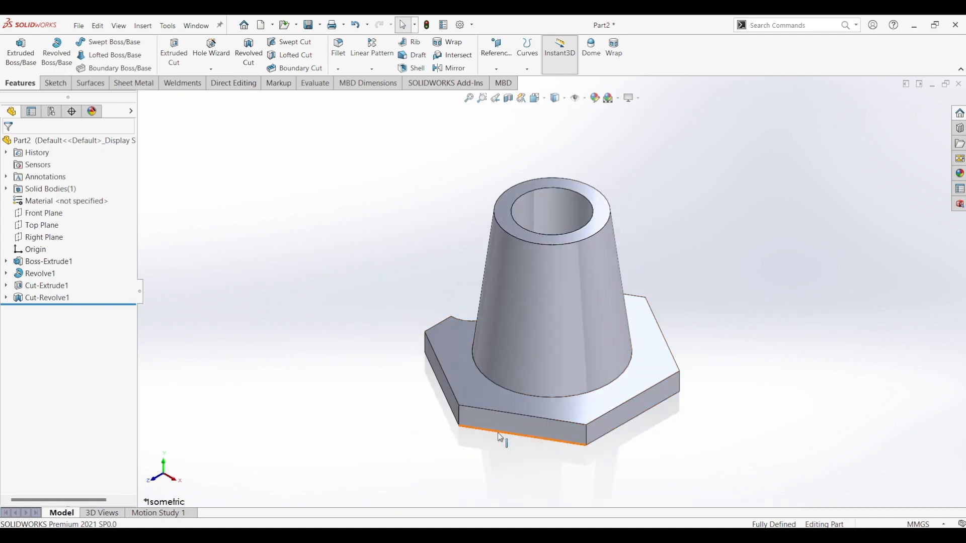
Start a Front Plane sketch and draw a three-point arc of about 13.5 mm radius outward from the body's upper right corner to its slanted edge.
{"action": "key", "text": "alt+Tab"}
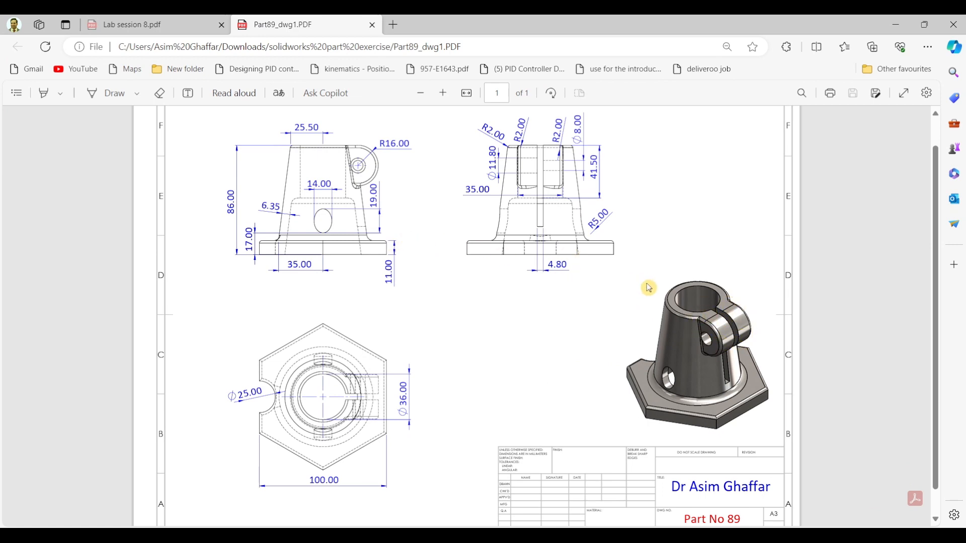
{"action": "left_click", "coordinate": [896, 24]}
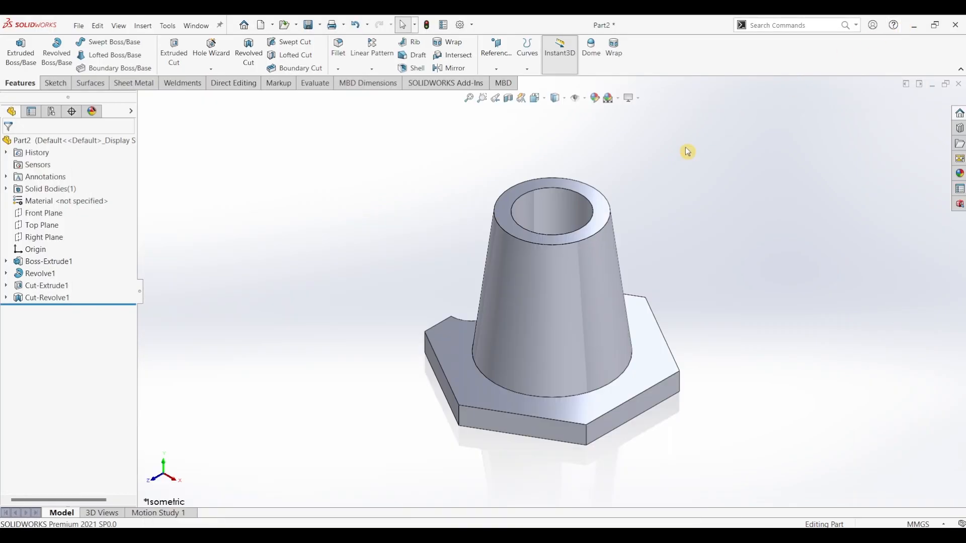
{"action": "left_click", "coordinate": [50, 213]}
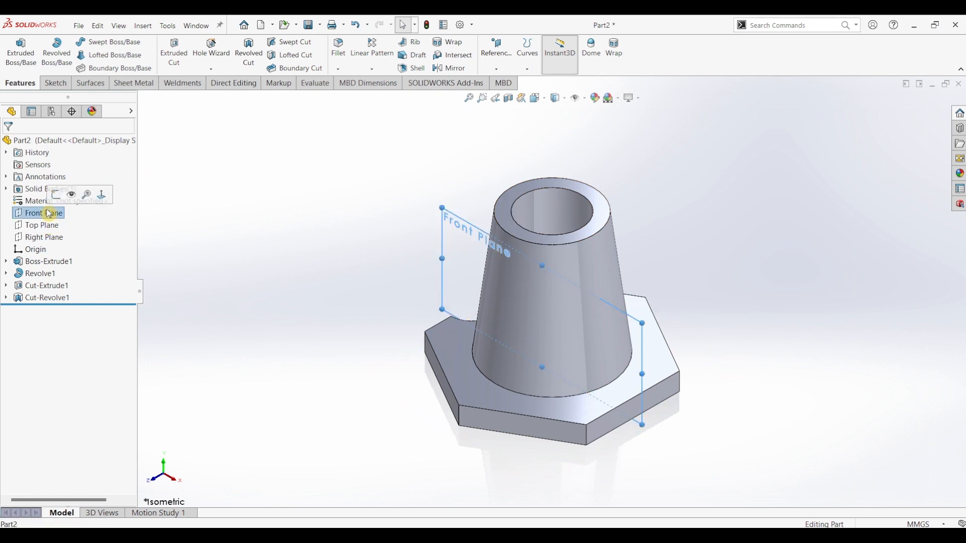
{"action": "left_click", "coordinate": [55, 83]}
{"action": "left_click", "coordinate": [16, 50]}
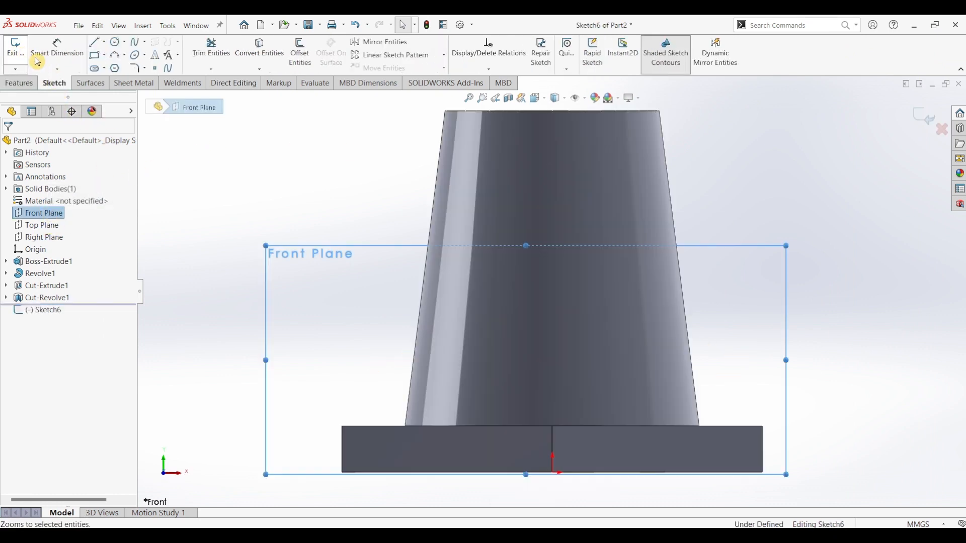
{"action": "scroll", "coordinate": [789, 185], "scroll_direction": "up", "scroll_amount": 2}
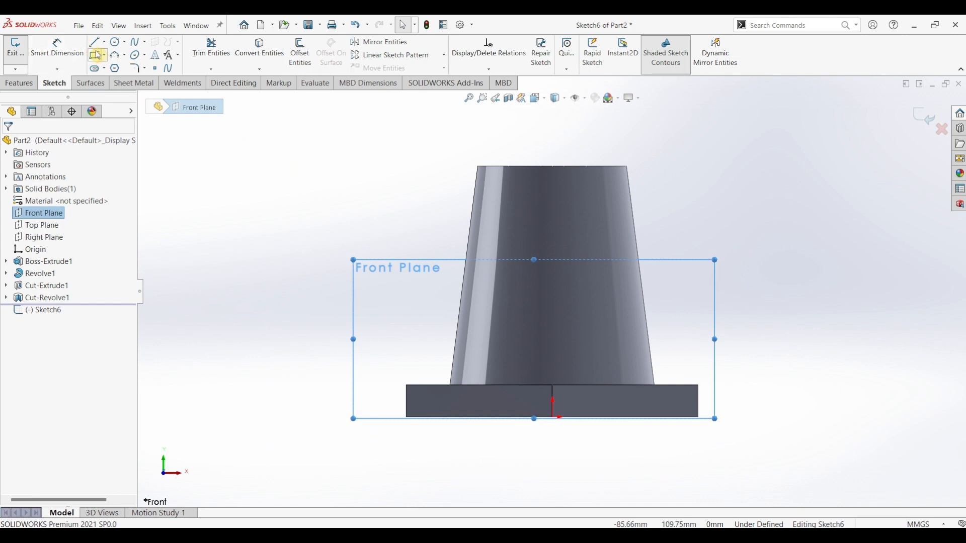
{"action": "left_click", "coordinate": [117, 58]}
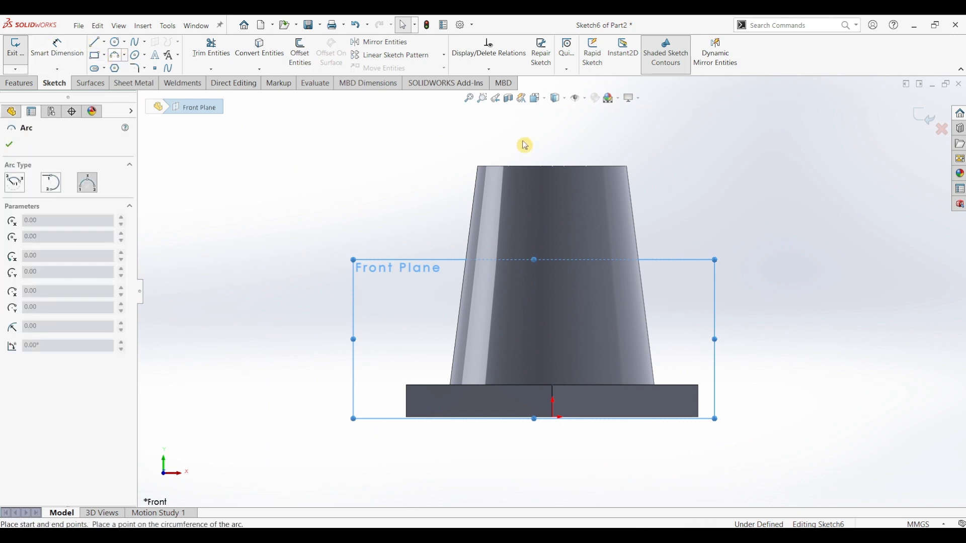
{"action": "left_click", "coordinate": [627, 167]}
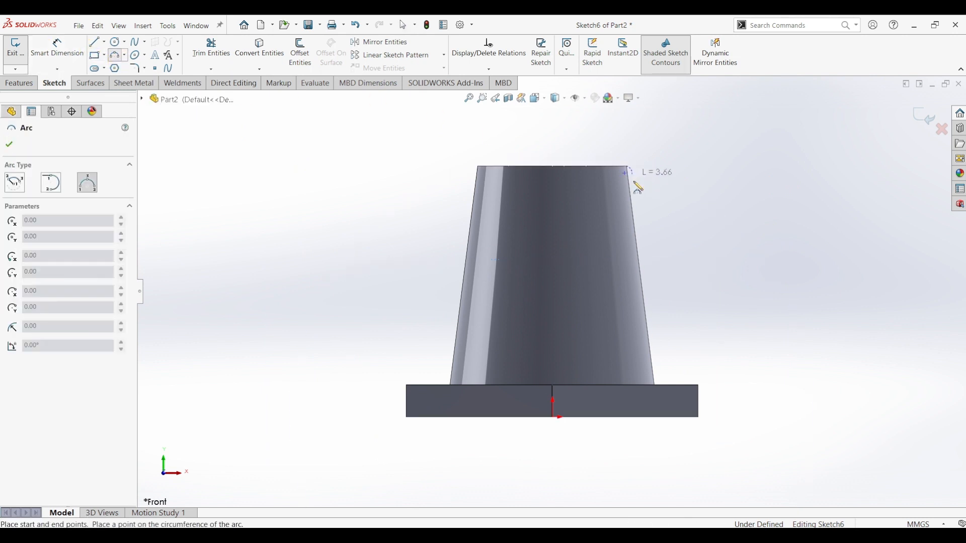
{"action": "left_click", "coordinate": [638, 245]}
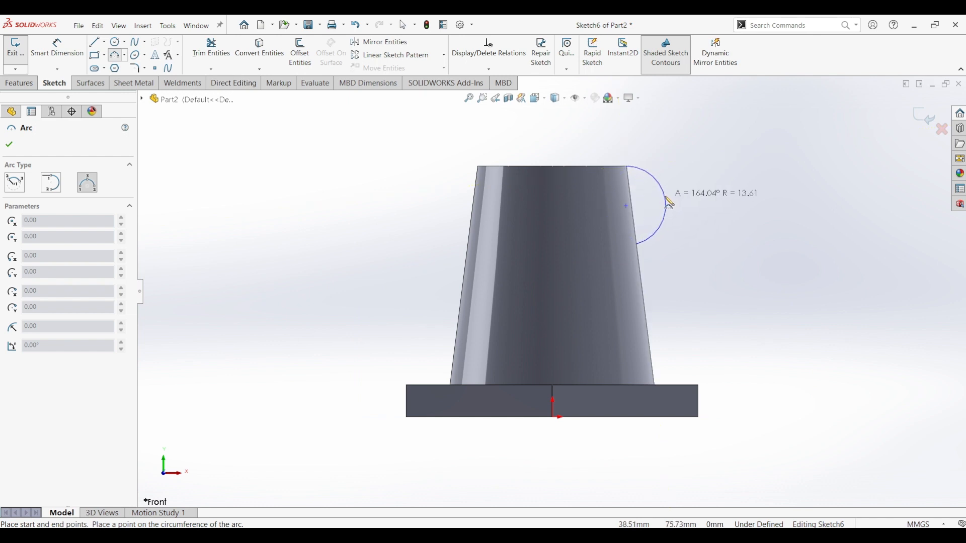
{"action": "left_click", "coordinate": [672, 202]}
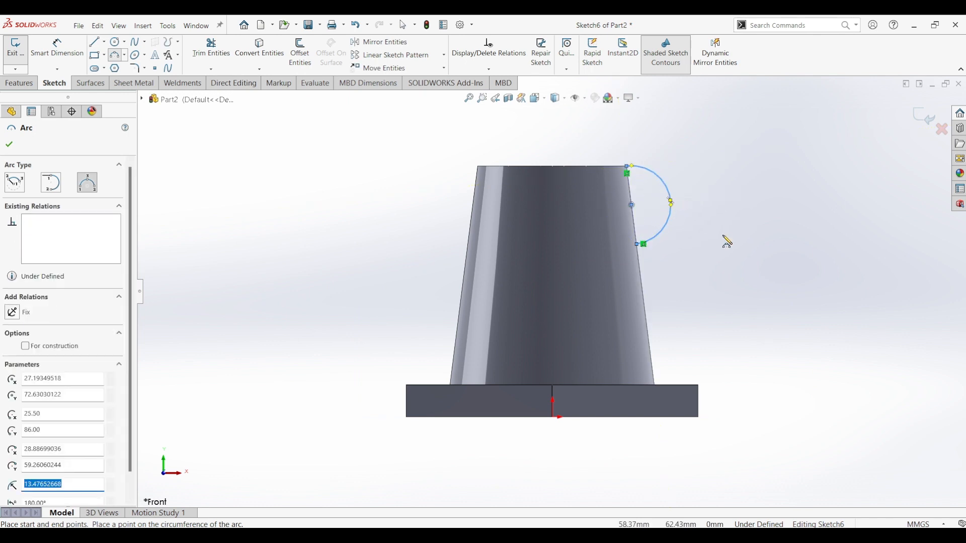
Dimension the arc's radius as 16 mm.
{"action": "left_click", "coordinate": [57, 48]}
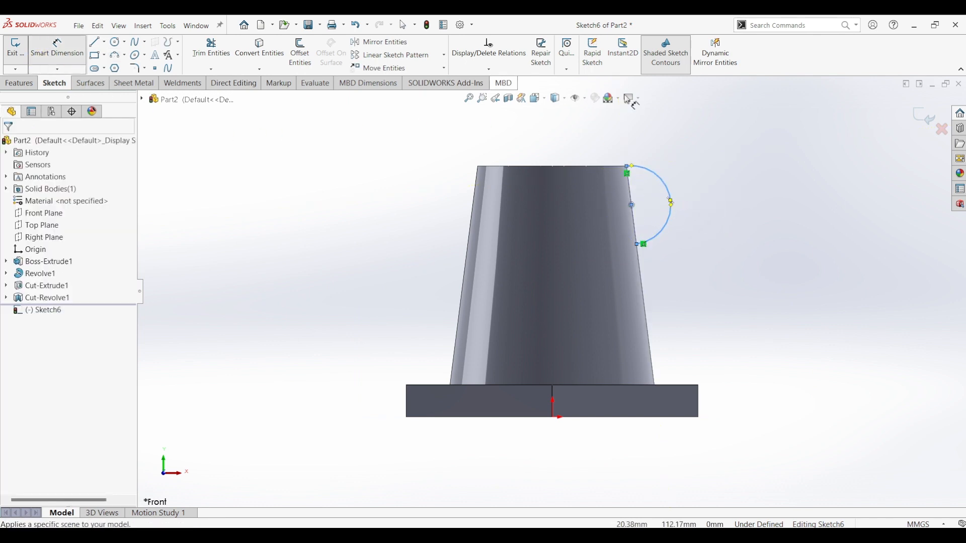
{"action": "left_click", "coordinate": [663, 180]}
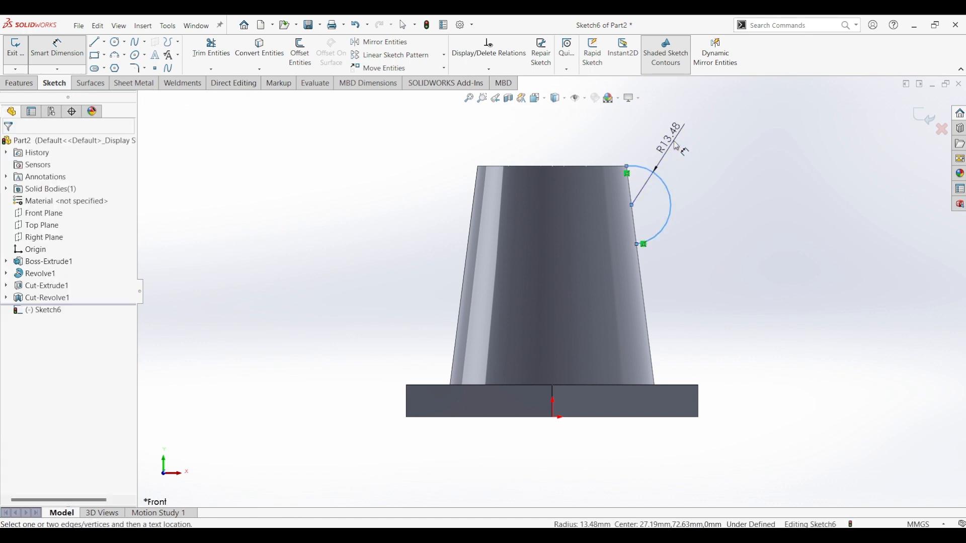
{"action": "left_click", "coordinate": [676, 142]}
{"action": "type", "text": "16"}
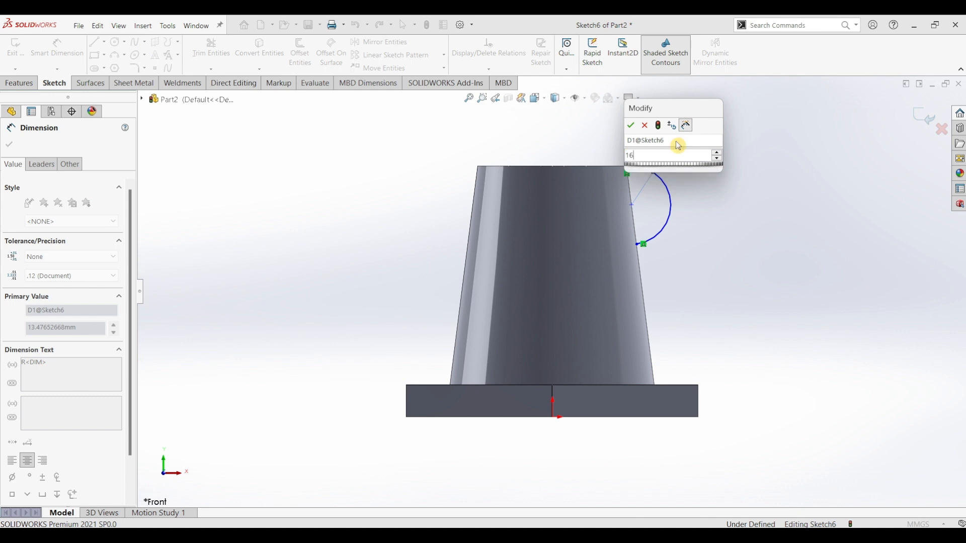
{"action": "key", "text": "Return"}
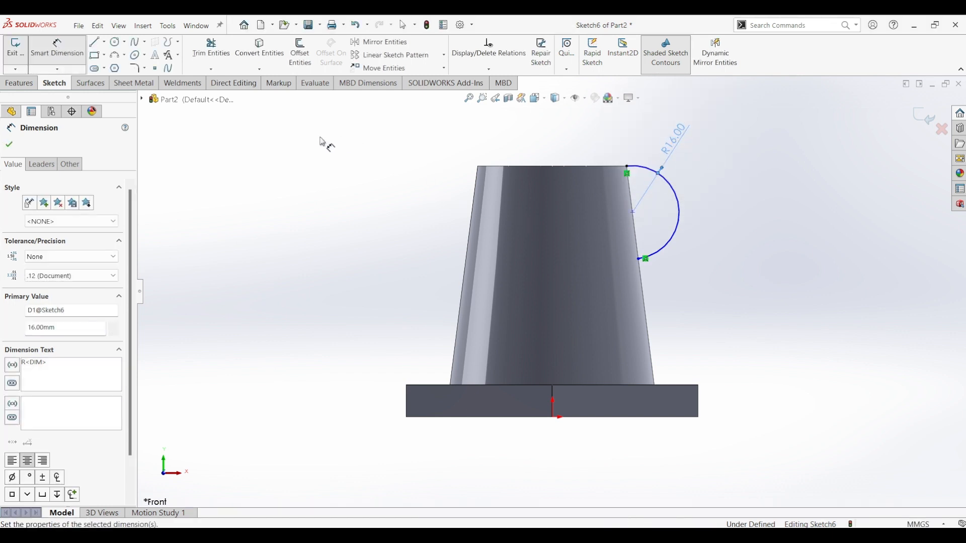
Close the arc's profile with three lines running into the body, including a vertical inner side and a horizontal top edge about 7 mm long.
{"action": "left_click", "coordinate": [96, 43]}
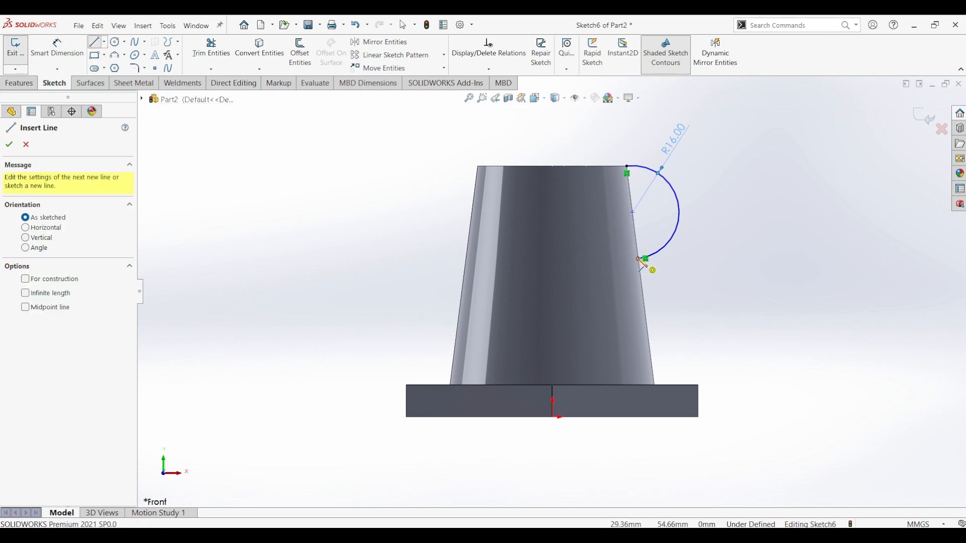
{"action": "left_click", "coordinate": [644, 259]}
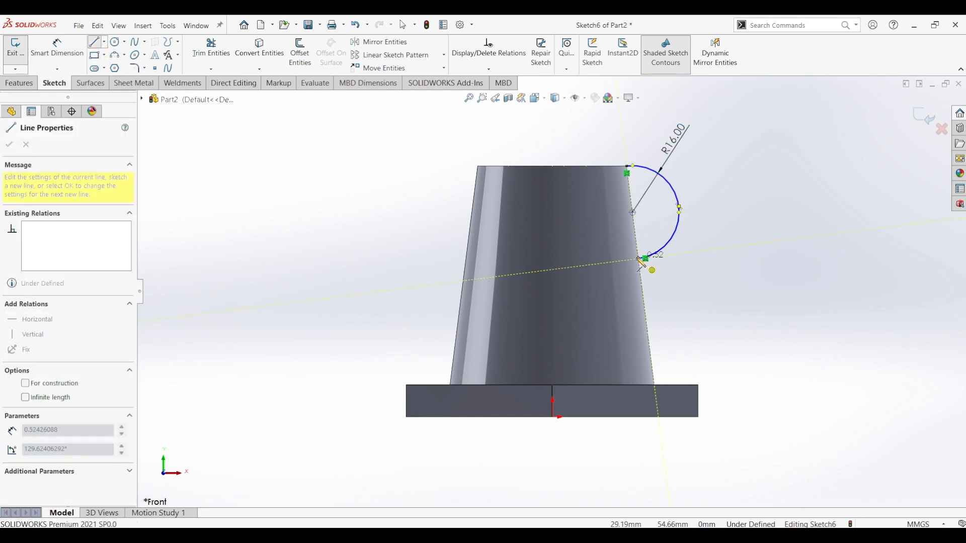
{"action": "left_click", "coordinate": [607, 263]}
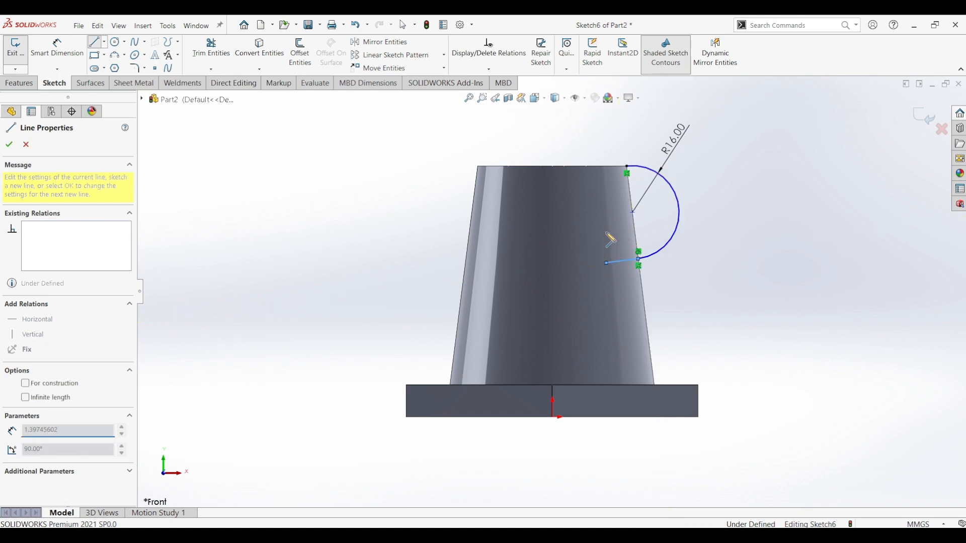
{"action": "left_click", "coordinate": [607, 166]}
{"action": "left_click", "coordinate": [627, 166]}
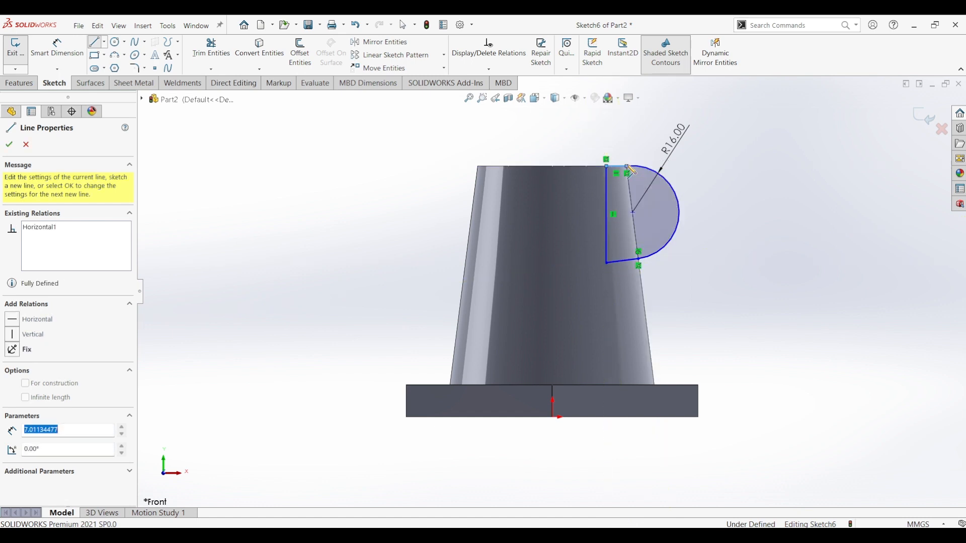
Extrude the clamp lug profile 35 mm with a Mid Plane end condition, merged with the body, and show the part in isometric view.
{"action": "key", "text": "Escape"}
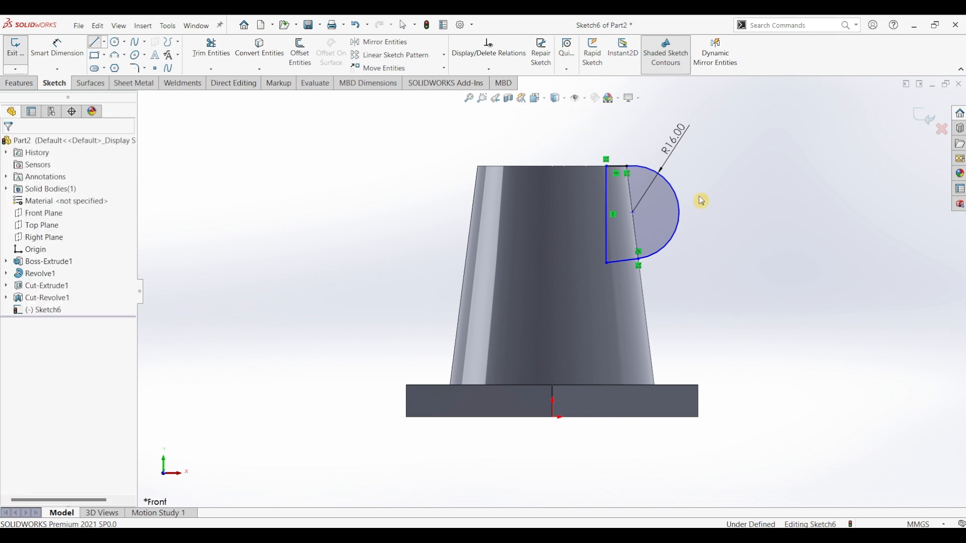
{"action": "key", "text": "ctrl+7"}
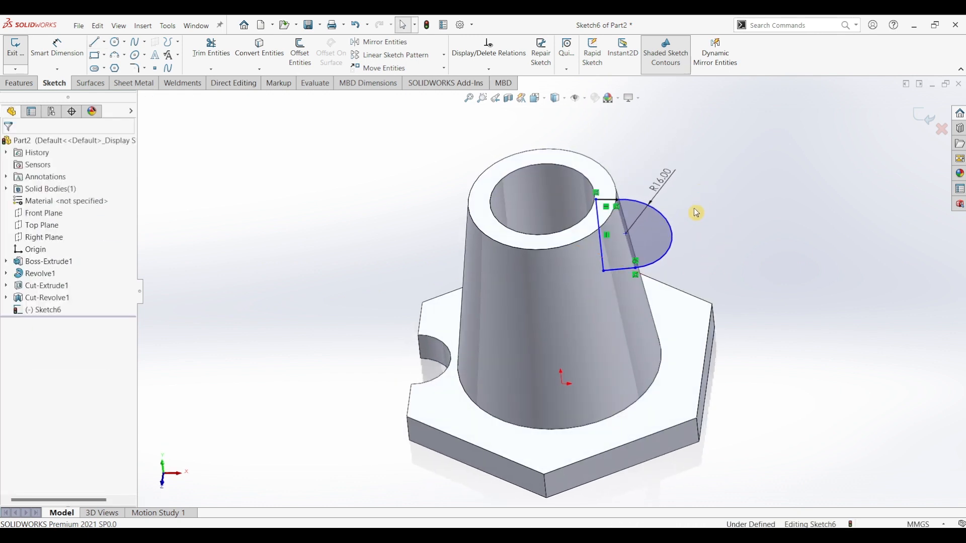
{"action": "left_click", "coordinate": [19, 83]}
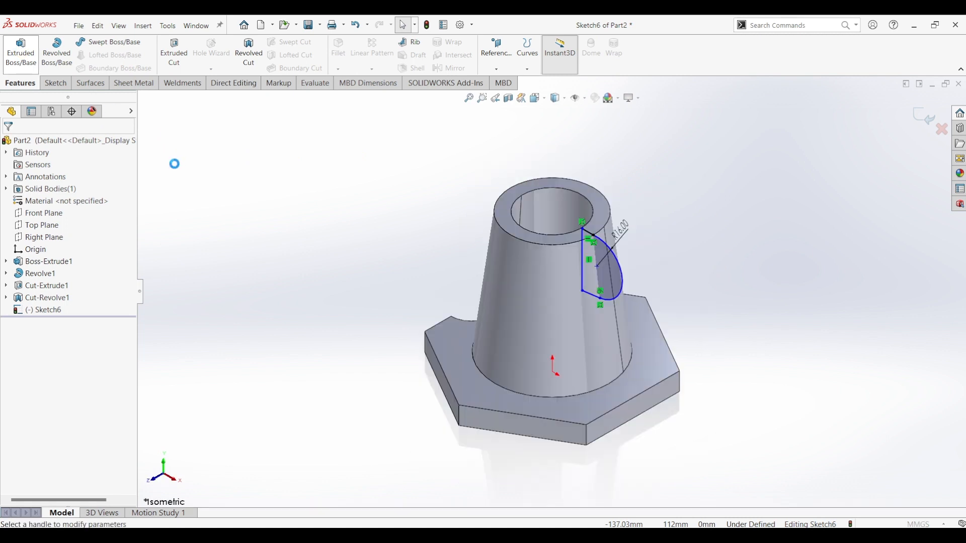
{"action": "left_click", "coordinate": [83, 220]}
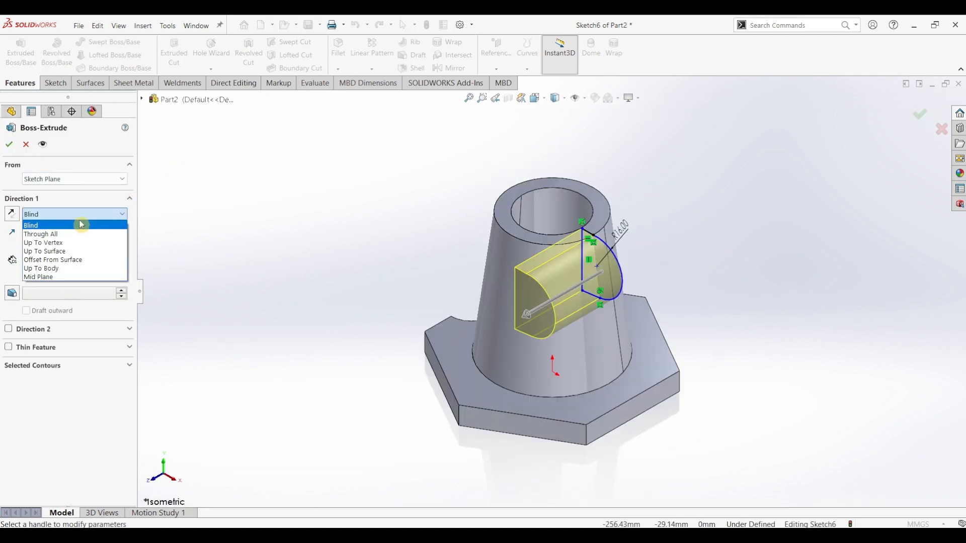
{"action": "left_click", "coordinate": [71, 276]}
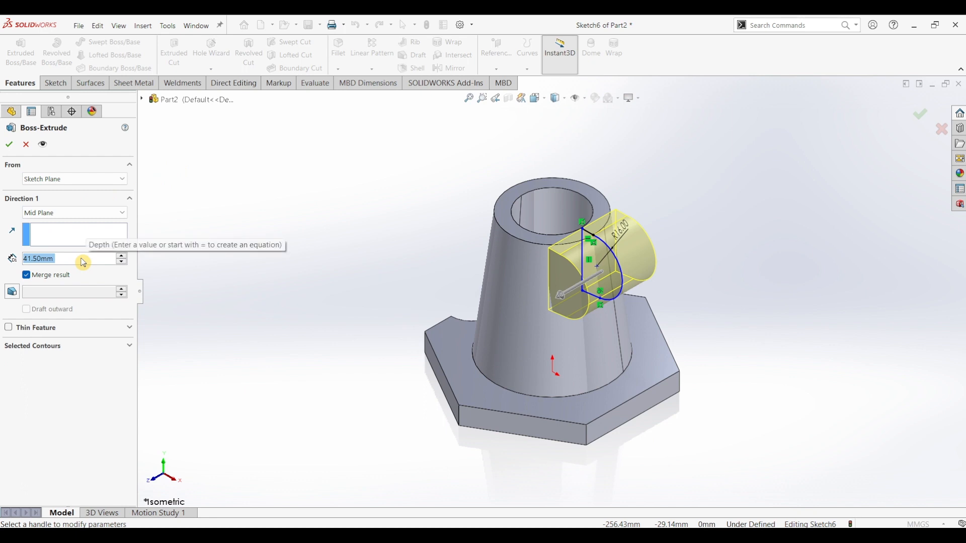
{"action": "type", "text": "35"}
{"action": "key", "text": "Return"}
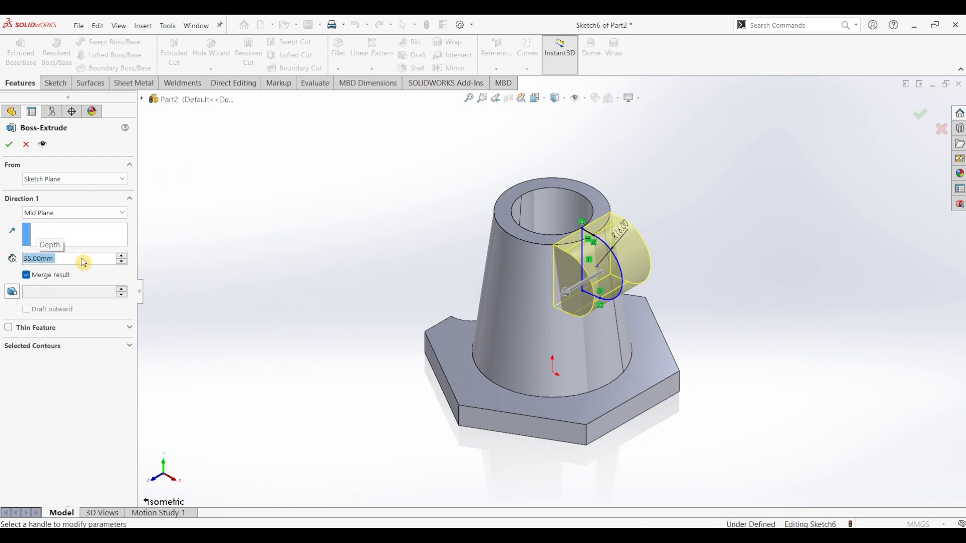
{"action": "mouse_move", "coordinate": [648, 283]}
{"action": "middle_mouse_down"}
{"action": "mouse_move", "coordinate": [701, 214]}
{"action": "mouse_move", "coordinate": [603, 242]}
{"action": "mouse_move", "coordinate": [531, 322]}
{"action": "mouse_move", "coordinate": [666, 397]}
{"action": "mouse_move", "coordinate": [546, 362]}
{"action": "mouse_move", "coordinate": [514, 322]}
{"action": "middle_mouse_up"}
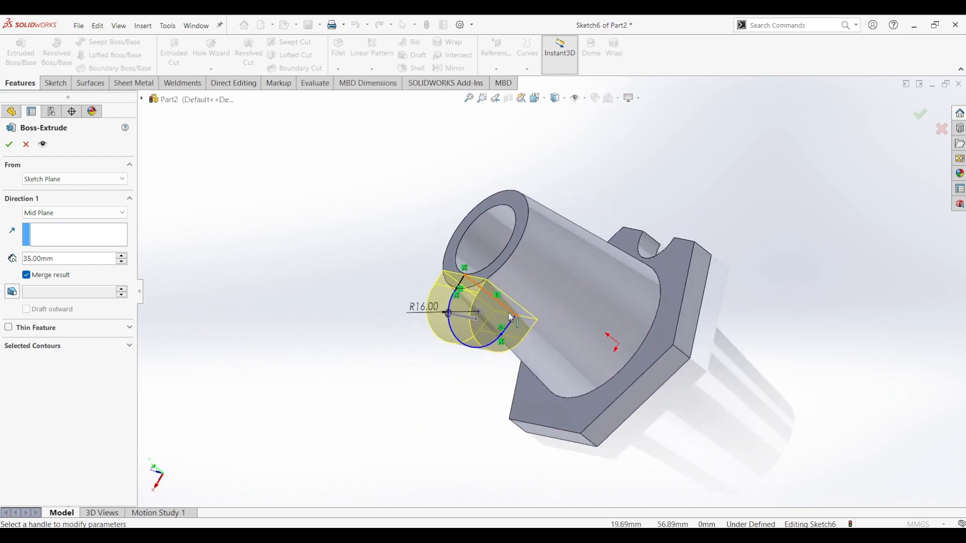
{"action": "left_click", "coordinate": [500, 316]}
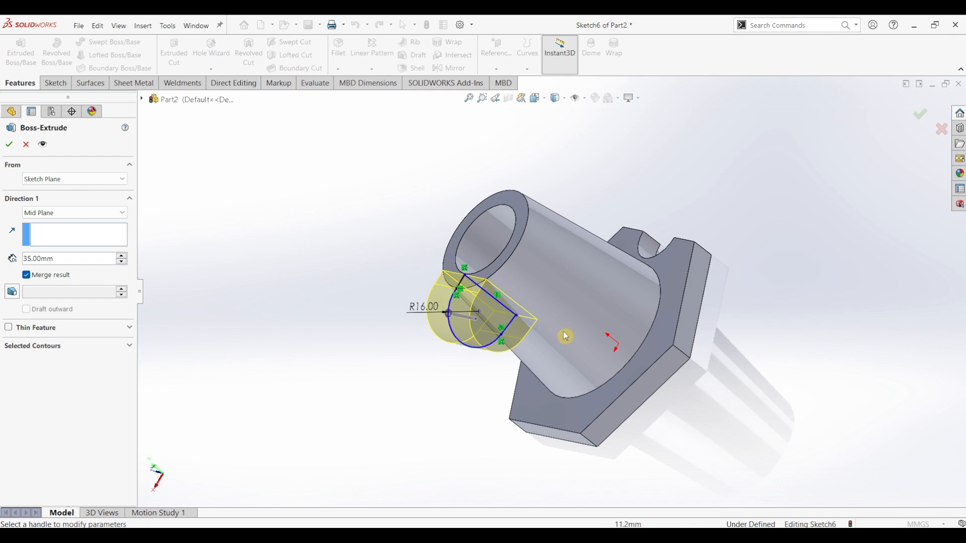
{"action": "left_click", "coordinate": [10, 146]}
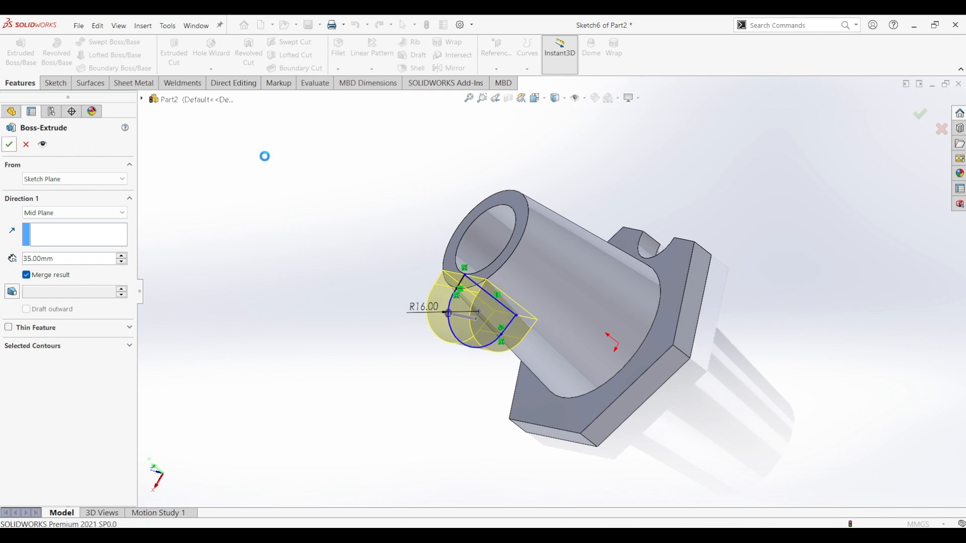
{"action": "middle_click_drag", "start_coordinate": [340, 237], "coordinate": [473, 213]}
{"action": "middle_click_drag", "start_coordinate": [423, 195], "coordinate": [419, 218]}
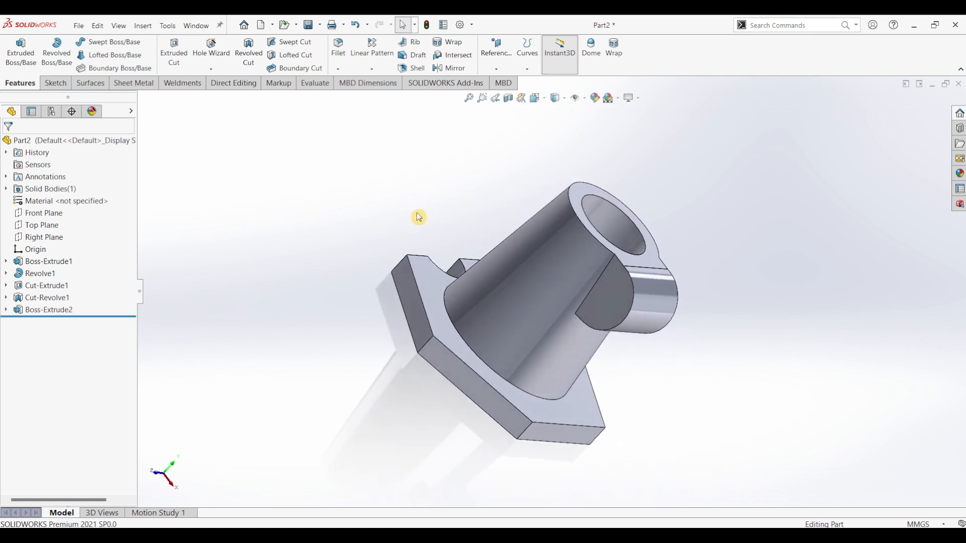
{"action": "key", "text": "ctrl+7"}
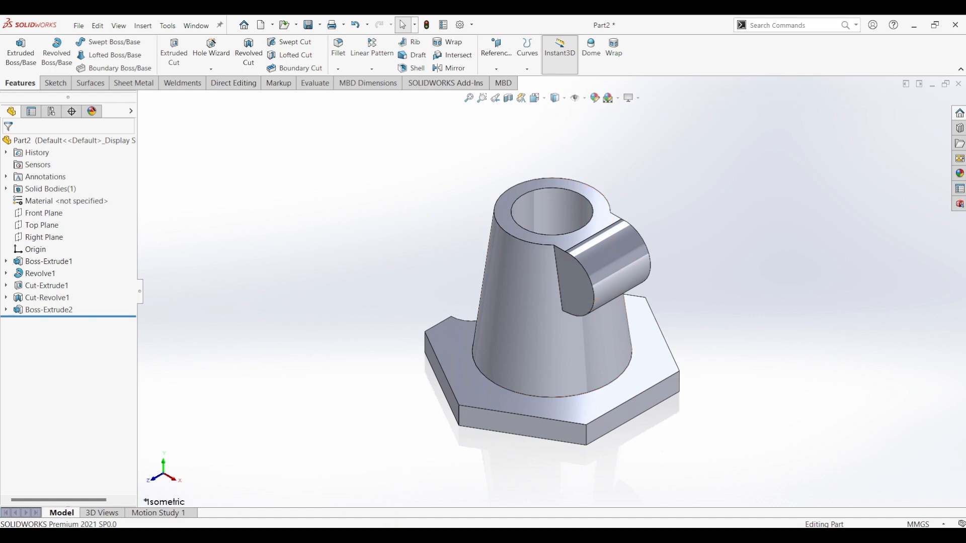
Check the lug hole in the PDF drawing and sketch a circle of about 6 mm radius on the lug's front flat face, concentric with its arc.
{"action": "key", "text": "alt+Tab"}
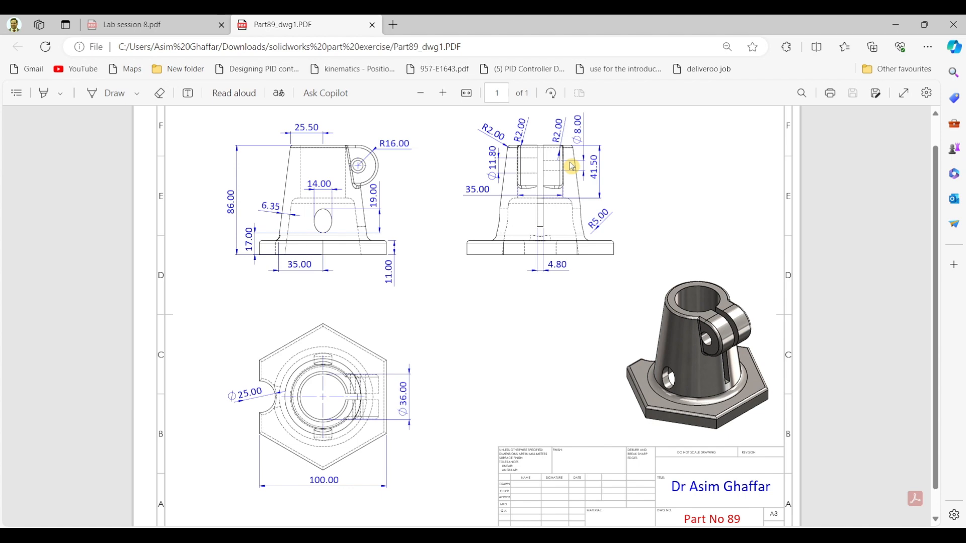
{"action": "left_click", "coordinate": [896, 25]}
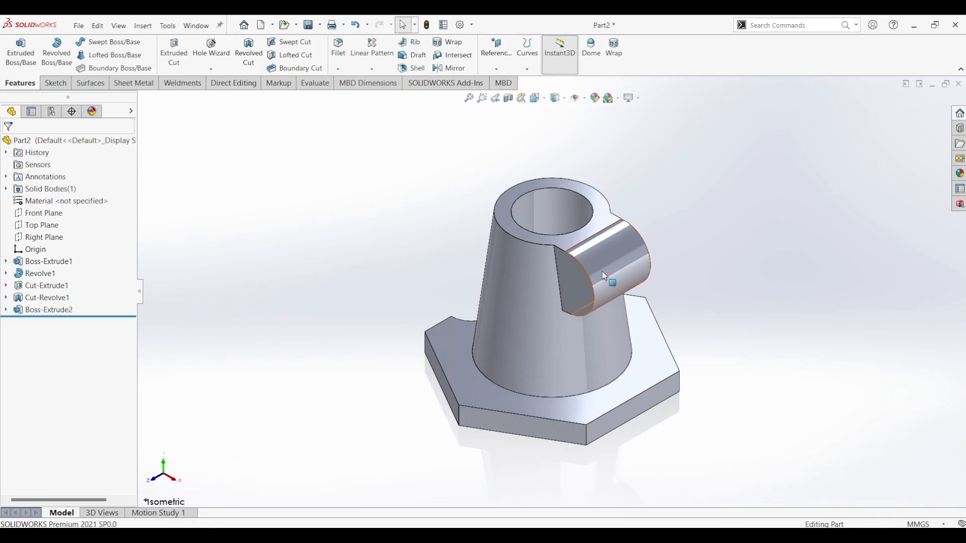
{"action": "left_click", "coordinate": [567, 280]}
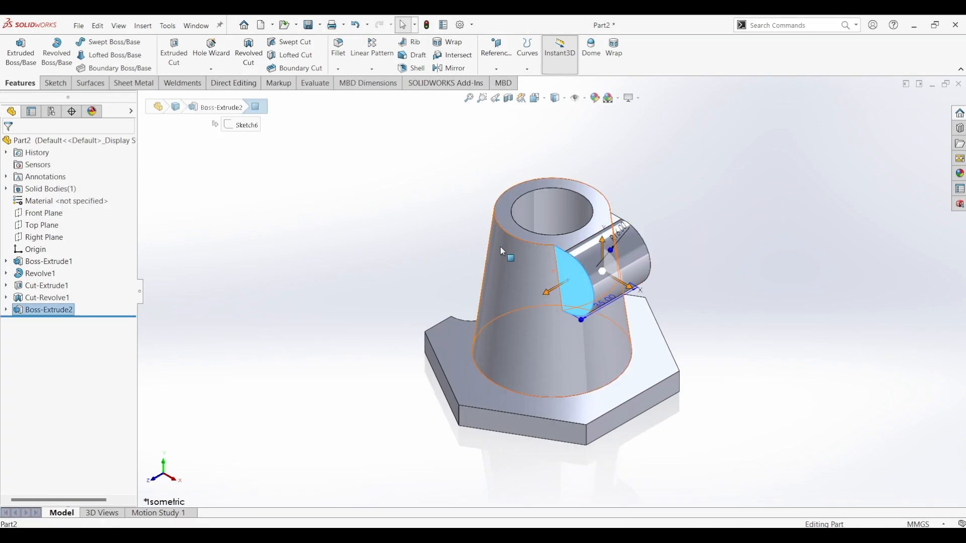
{"action": "left_click", "coordinate": [56, 86]}
{"action": "left_click", "coordinate": [17, 48]}
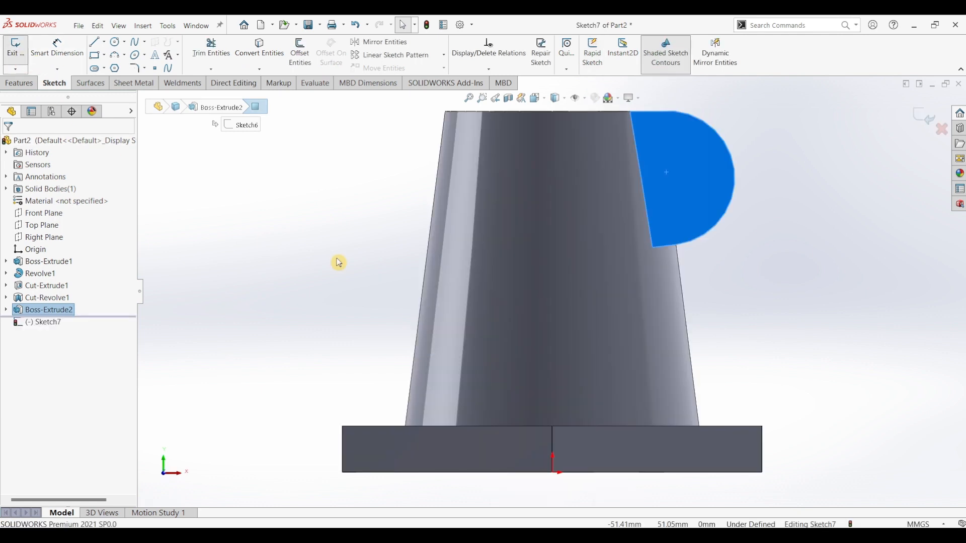
{"action": "left_click", "coordinate": [115, 45]}
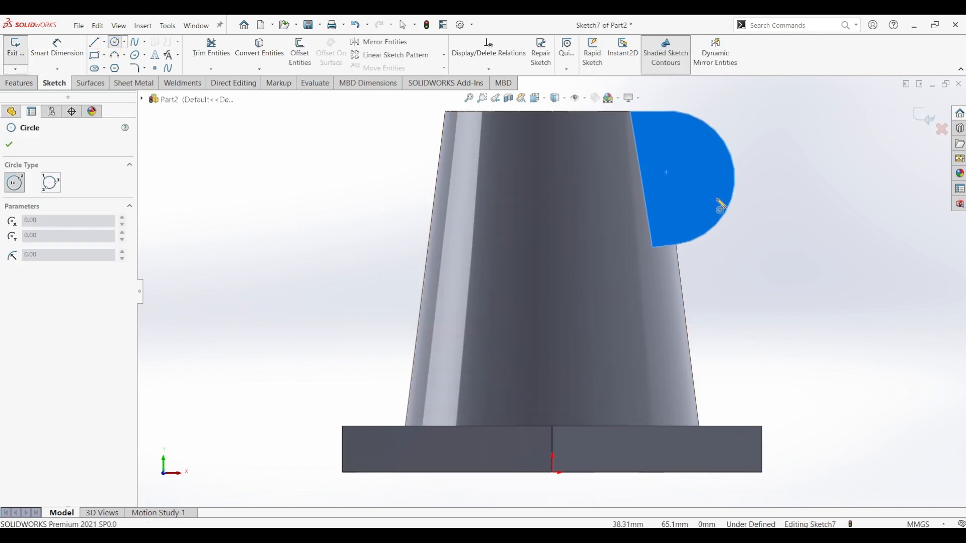
{"action": "left_click", "coordinate": [668, 178]}
{"action": "left_click", "coordinate": [684, 201]}
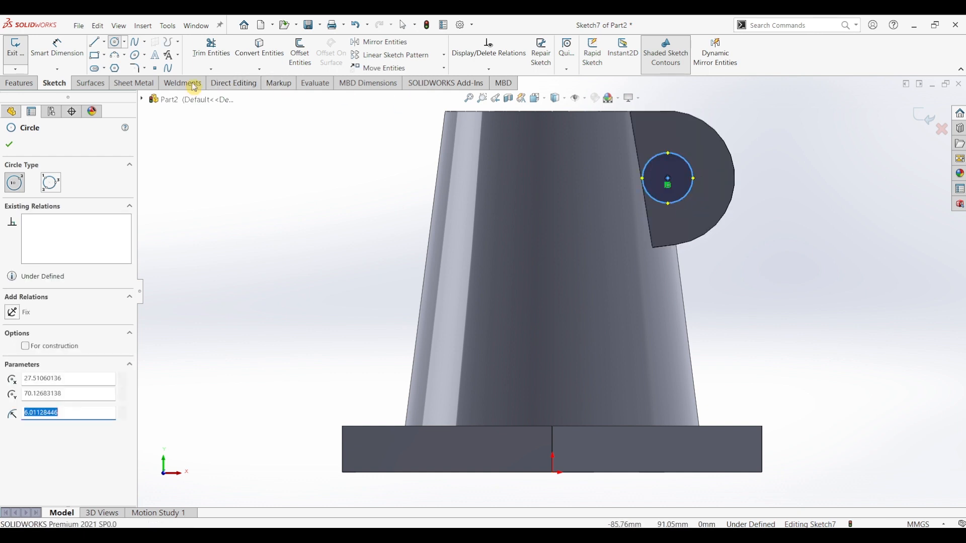
{"action": "key", "text": "Escape"}
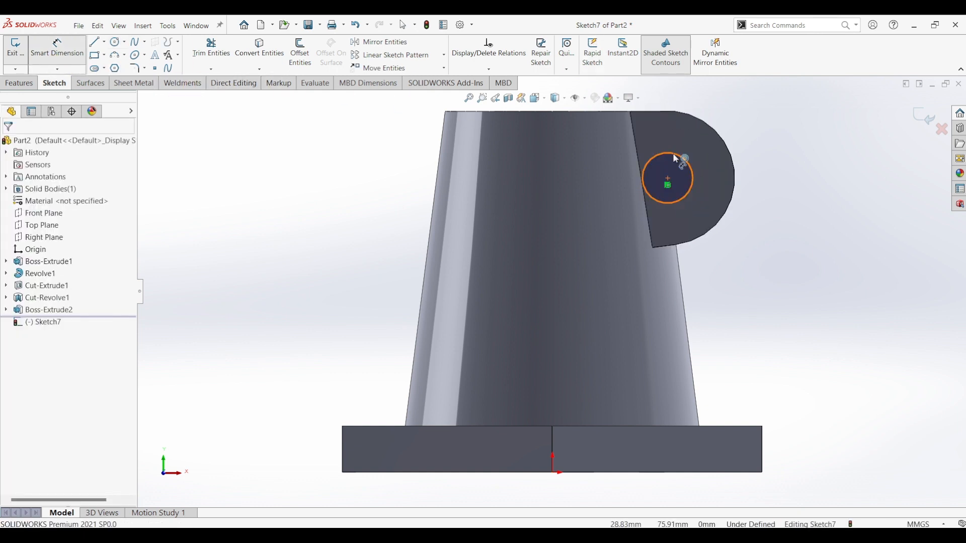
Dimension the circle's diameter as 11.5 mm.
{"action": "left_click", "coordinate": [676, 154]}
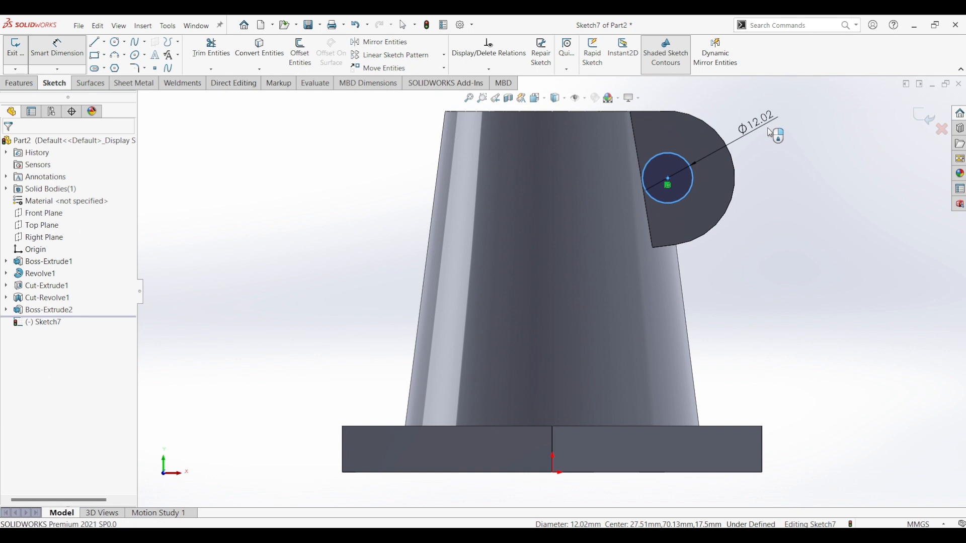
{"action": "left_click", "coordinate": [761, 131]}
{"action": "type", "text": "11.5"}
{"action": "key", "text": "Return"}
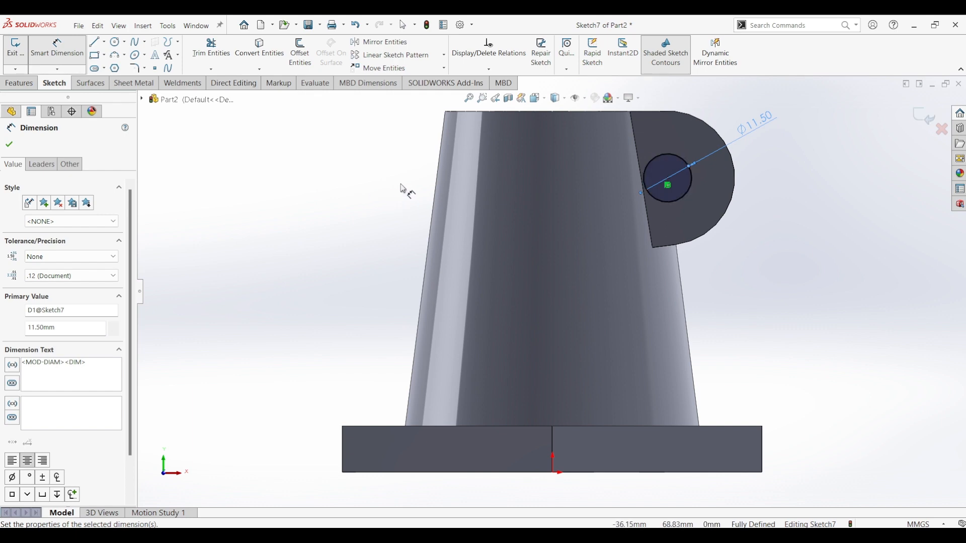
Cut the 11.5 mm circle into the lug as a blind Extruded Cut with a depth of 35/2 mm.
{"action": "left_click", "coordinate": [20, 83]}
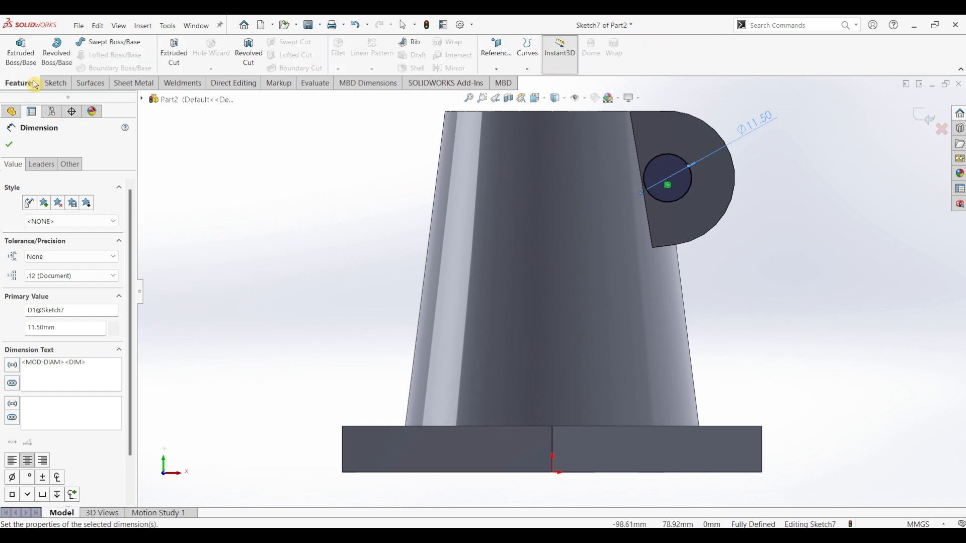
{"action": "left_click", "coordinate": [173, 64]}
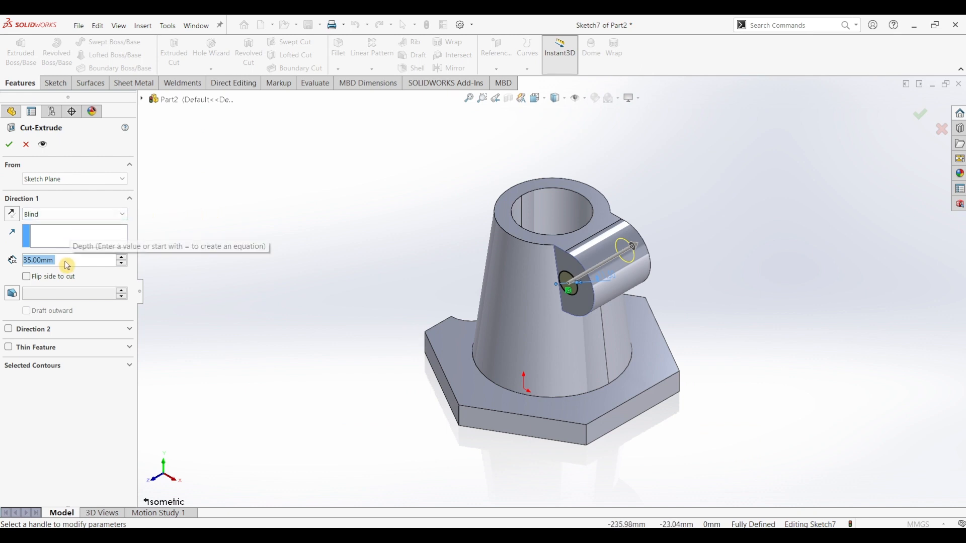
{"action": "type", "text": "35/2"}
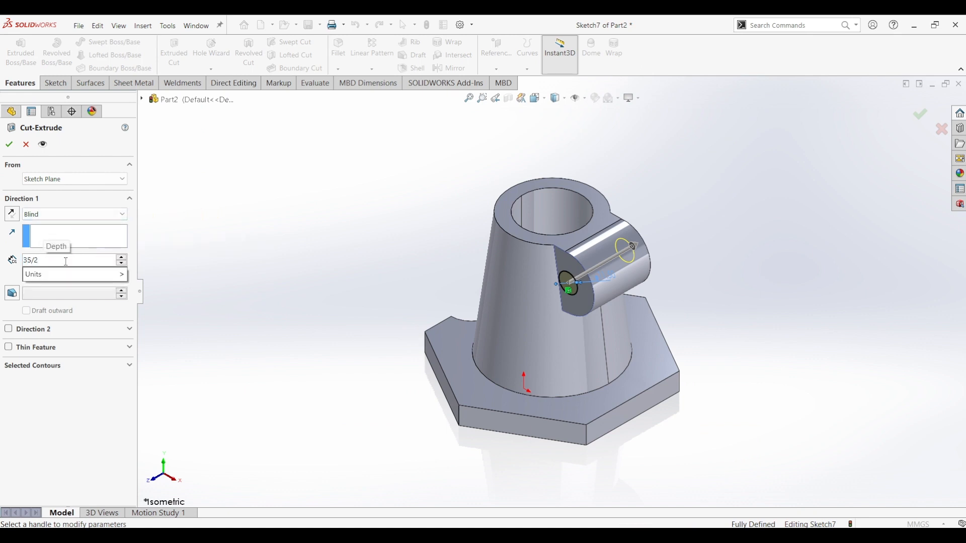
{"action": "key", "text": "Return"}
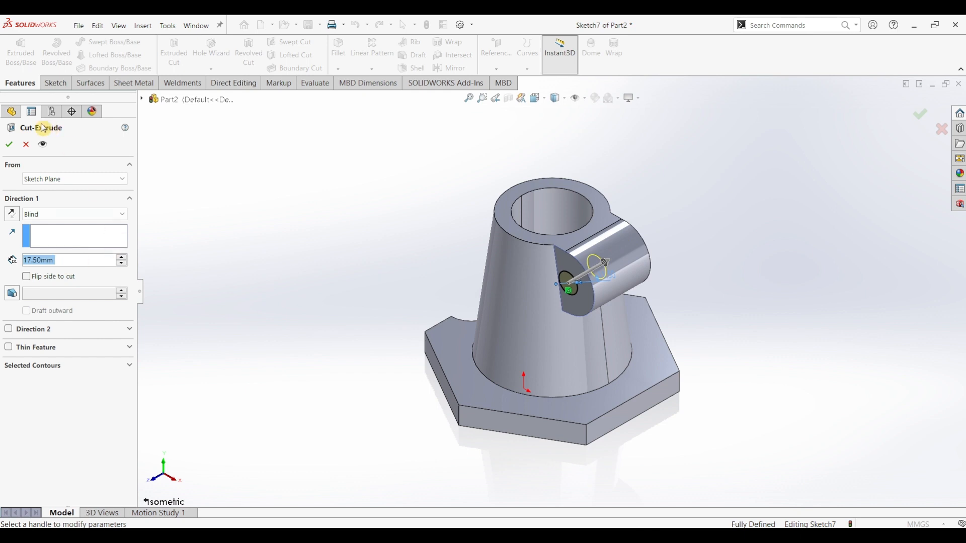
{"action": "left_click", "coordinate": [8, 147]}
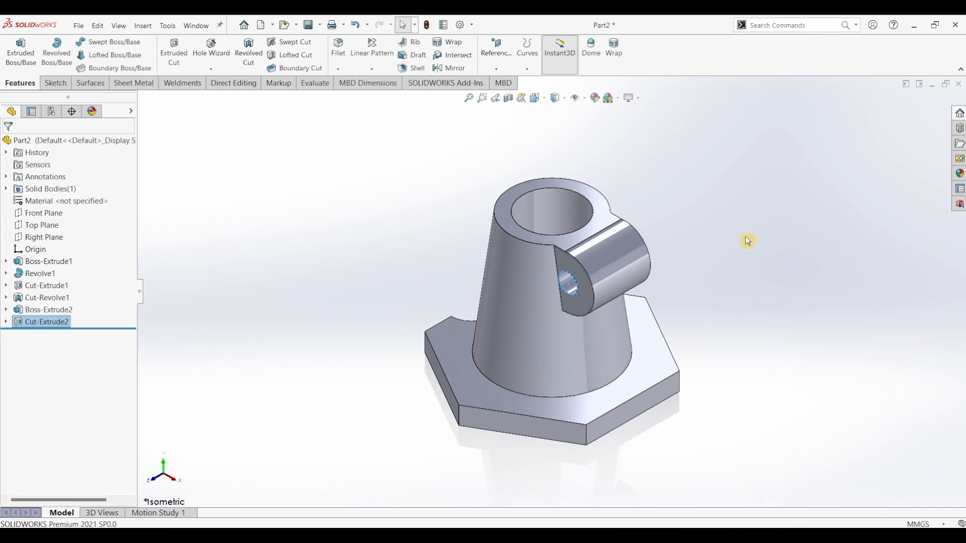
Sketch a circle of about 3.25 mm radius on the lug's opposite flat face, concentric with its rounded edge.
{"action": "middle_click_drag", "start_coordinate": [746, 239], "coordinate": [536, 272]}
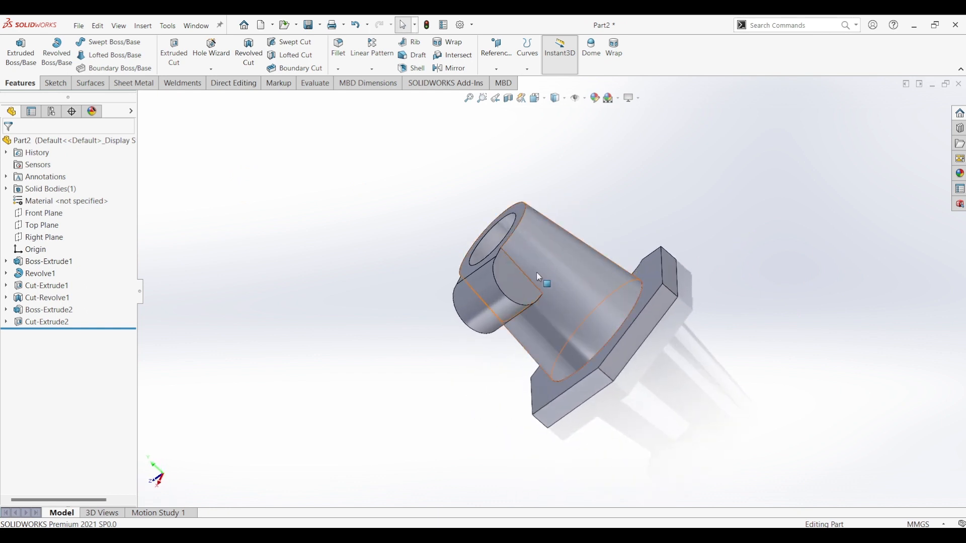
{"action": "left_click", "coordinate": [517, 276]}
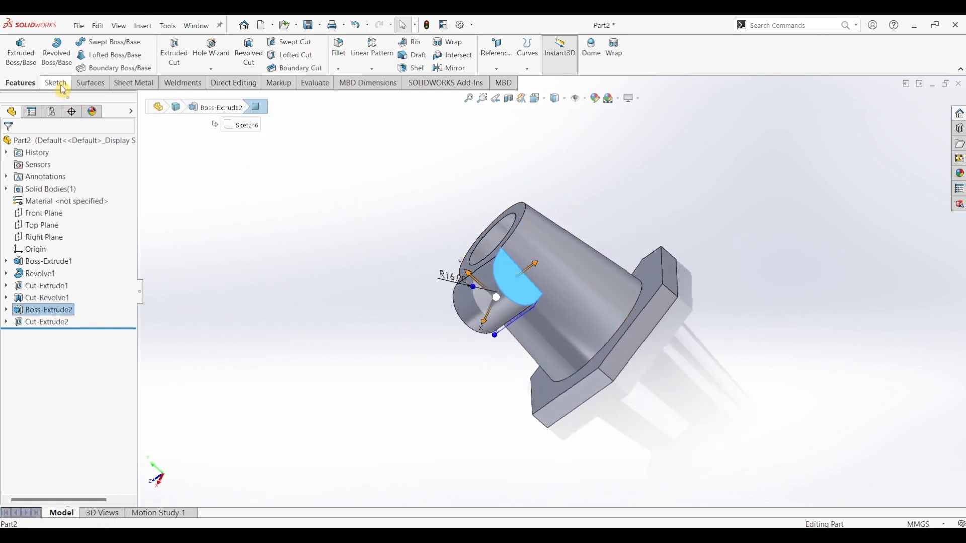
{"action": "left_click", "coordinate": [15, 48]}
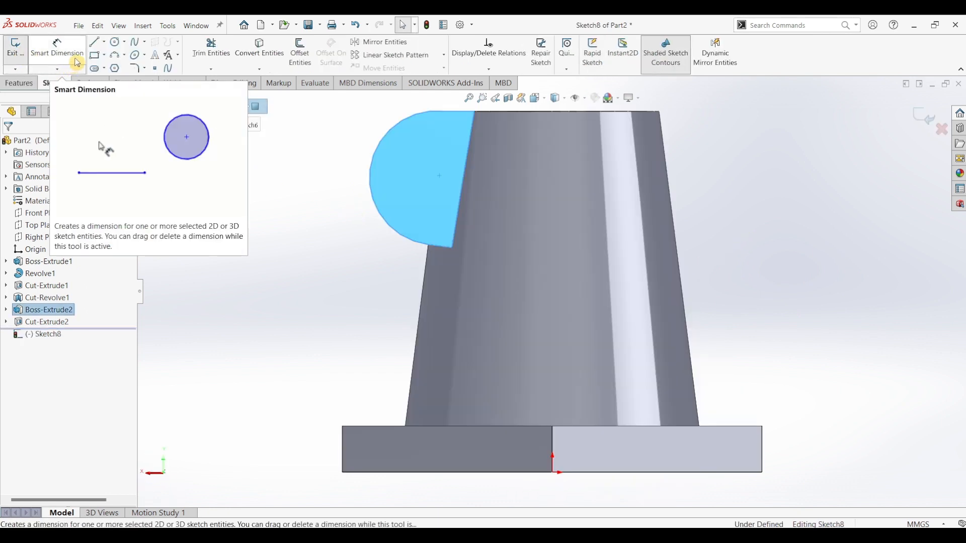
{"action": "left_click", "coordinate": [114, 42]}
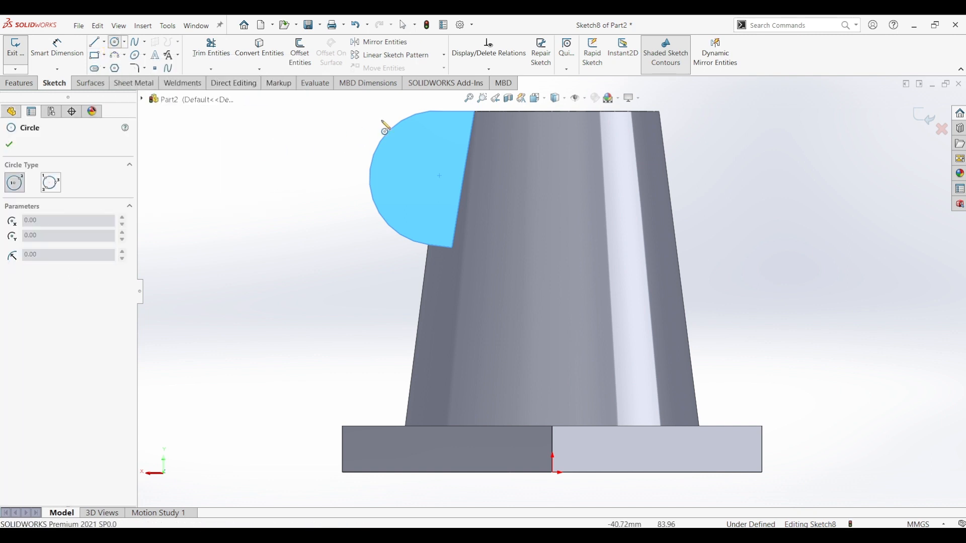
{"action": "left_click", "coordinate": [436, 179]}
{"action": "left_click", "coordinate": [445, 189]}
Dimension the diameter of the circle on the lug's opposite face as 8 mm.
{"action": "left_click", "coordinate": [54, 50]}
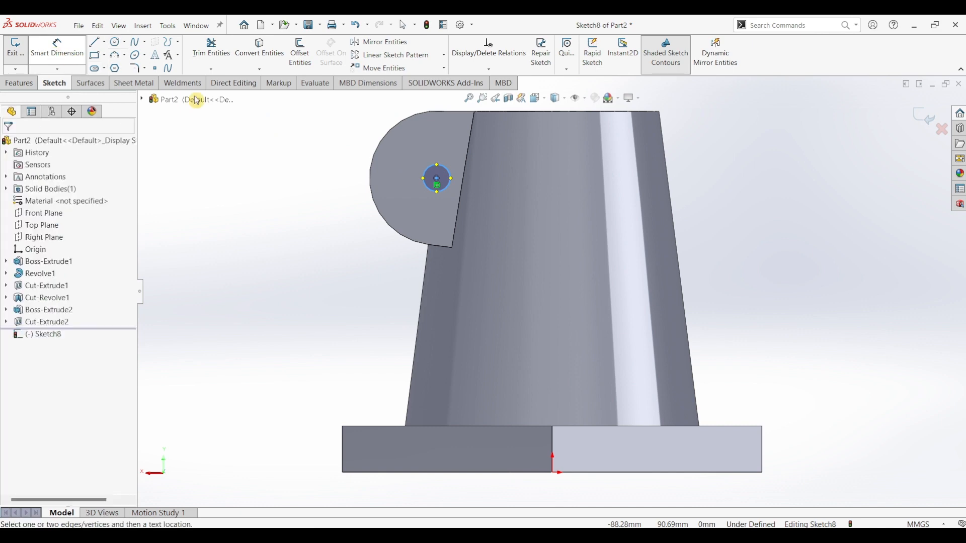
{"action": "left_click", "coordinate": [431, 173]}
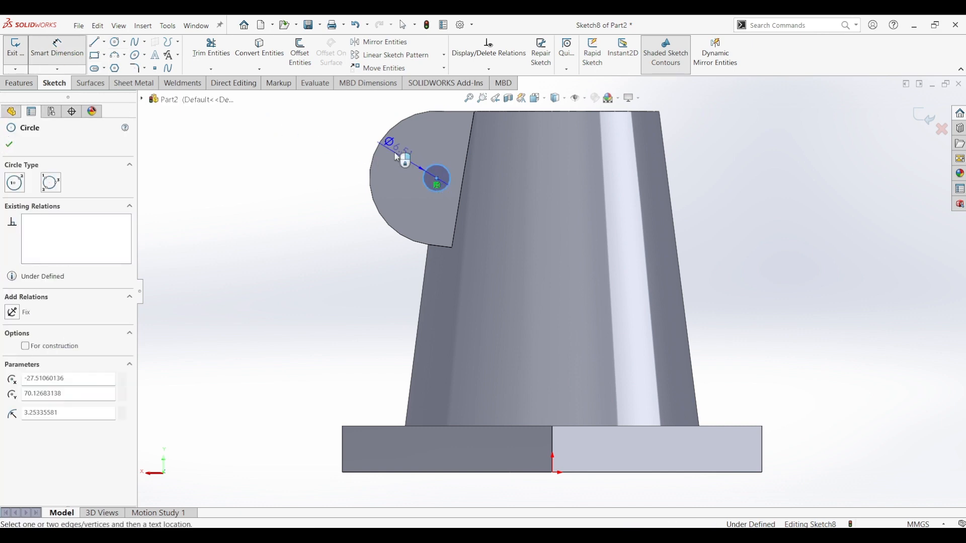
{"action": "left_click", "coordinate": [399, 157]}
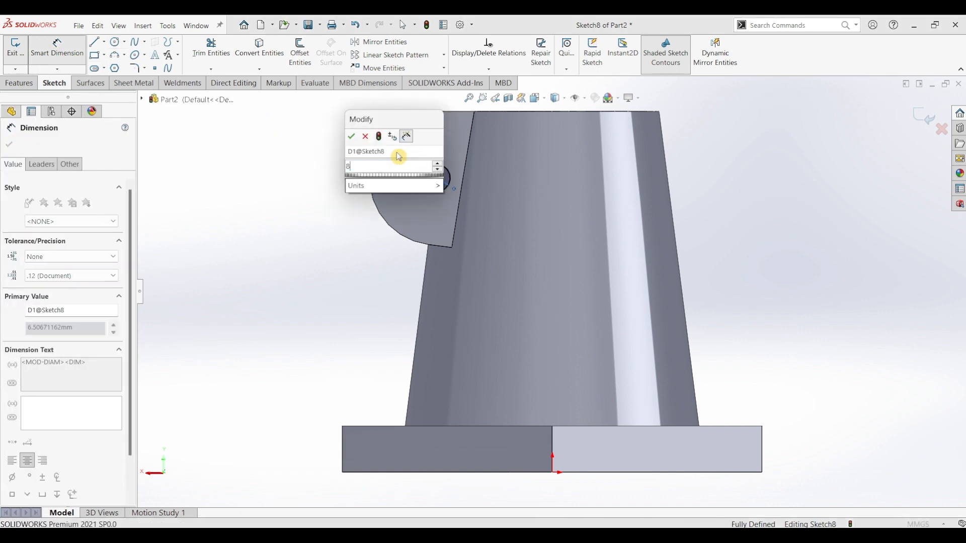
{"action": "type", "text": "8"}
{"action": "key", "text": "Return"}
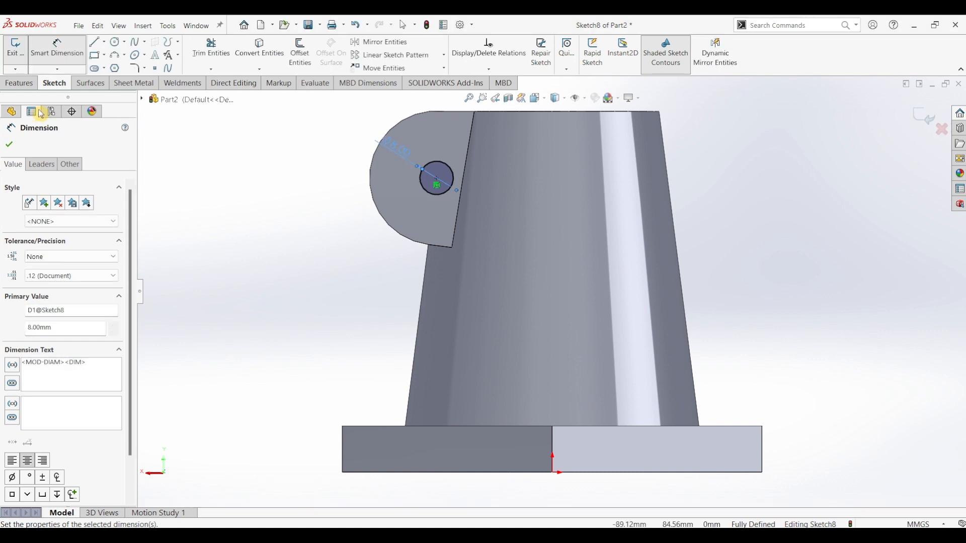
Cut the 8 mm circle into the lug as a blind Extruded Cut with a depth of 17.5 mm.
{"action": "left_click", "coordinate": [18, 83]}
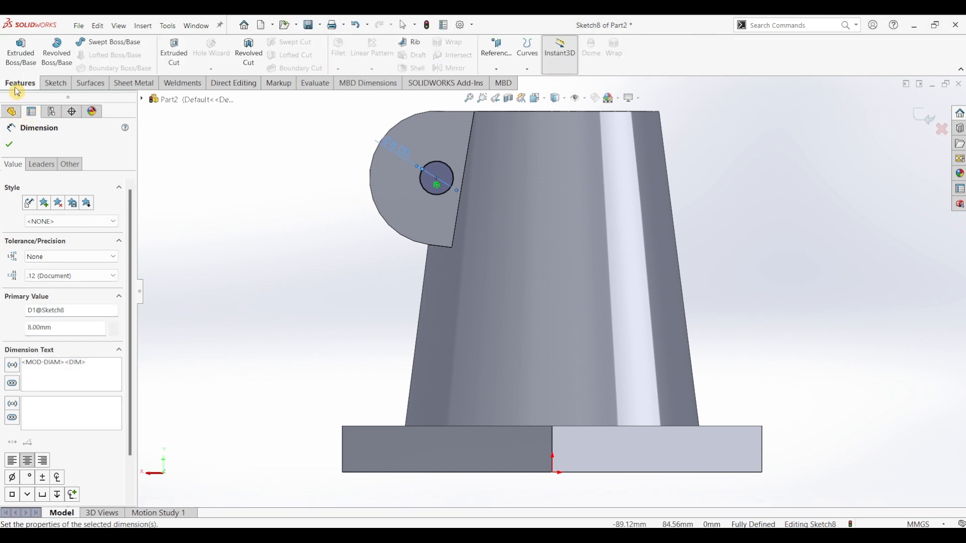
{"action": "left_click", "coordinate": [174, 53]}
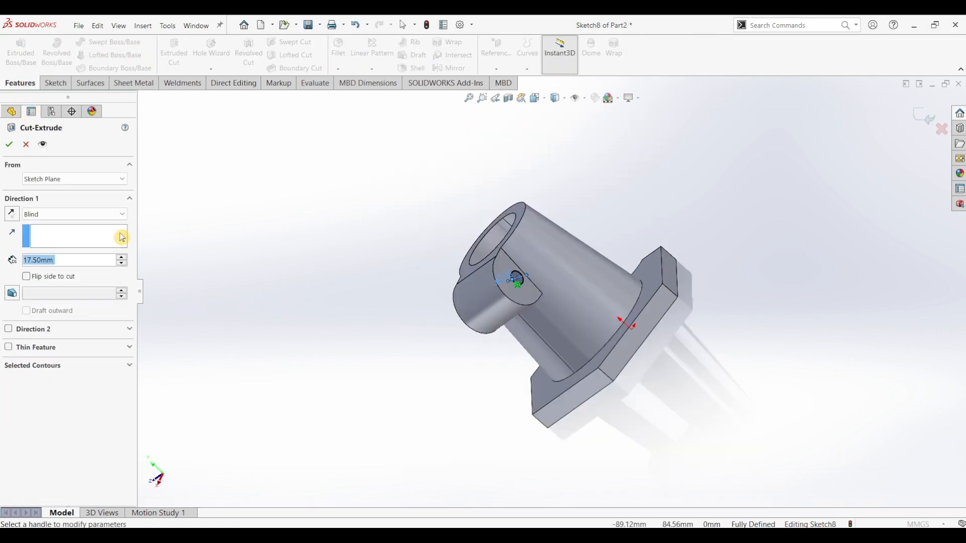
{"action": "left_click", "coordinate": [12, 147]}
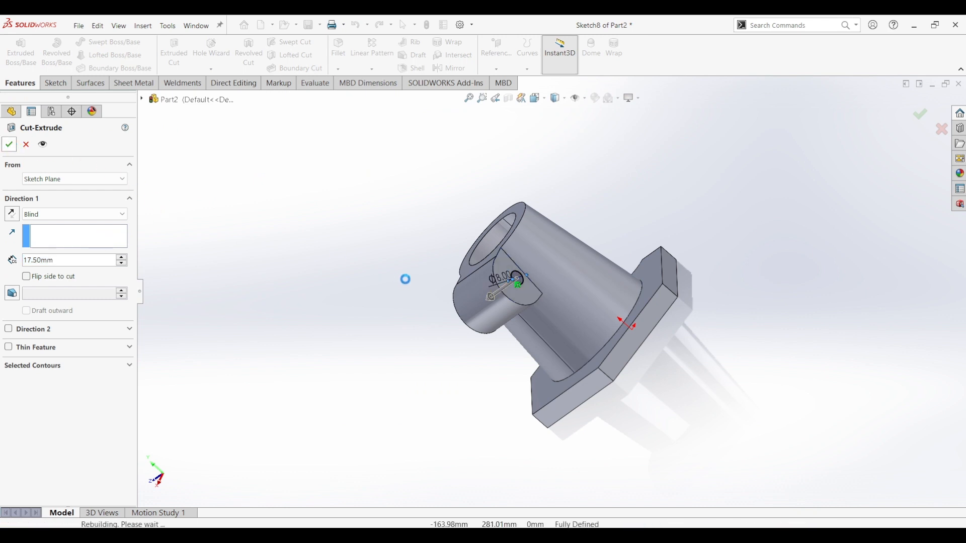
{"action": "middle_click_drag", "start_coordinate": [402, 290], "coordinate": [468, 248]}
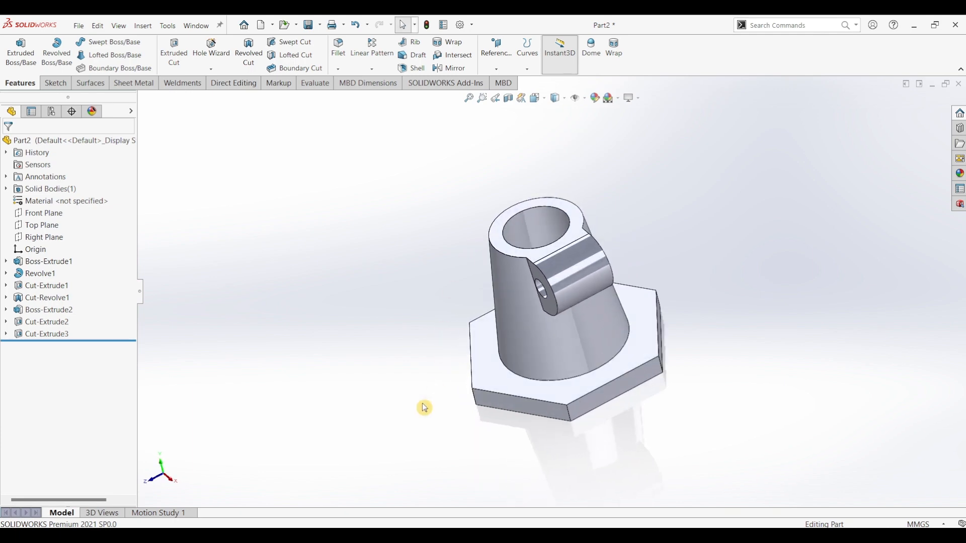
Check the slot in the PDF drawing, then sketch a tall rectangle about 9 mm wide on the Right Plane, from above the body's top to near the base.
{"action": "left_click", "coordinate": [348, 535]}
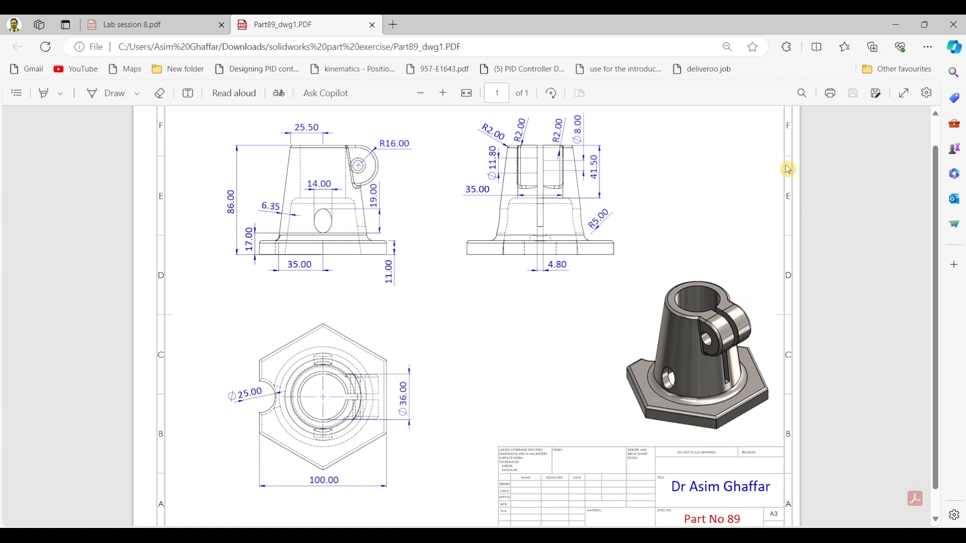
{"action": "left_click", "coordinate": [896, 25]}
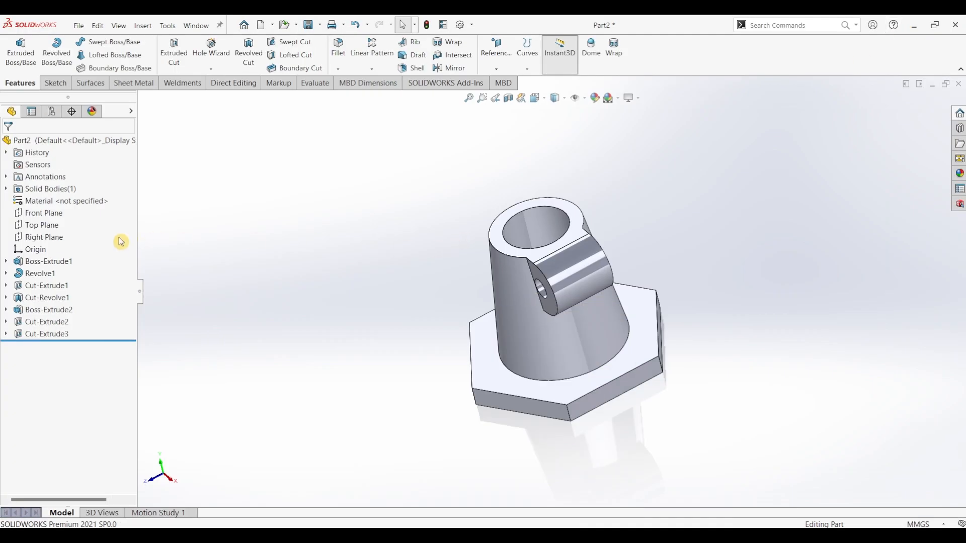
{"action": "left_click", "coordinate": [48, 240]}
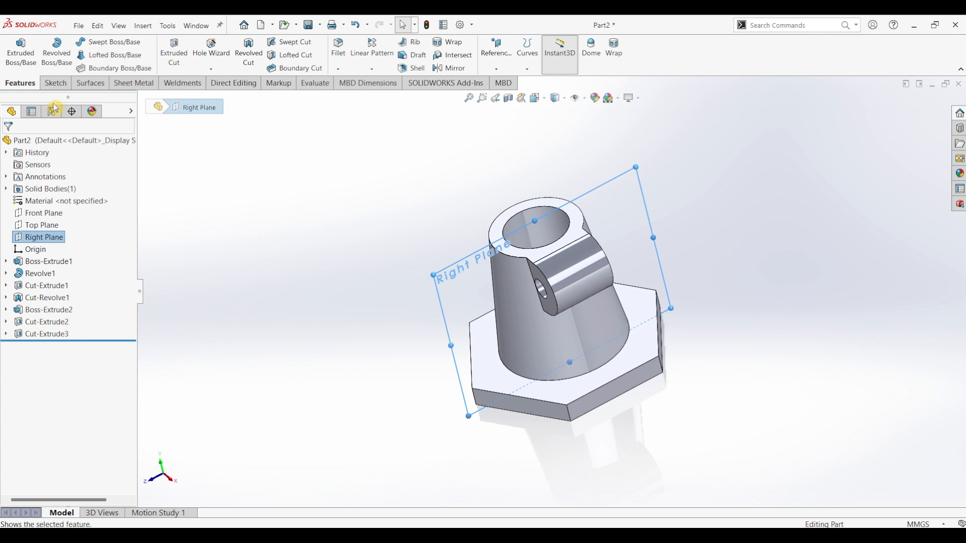
{"action": "left_click", "coordinate": [55, 85]}
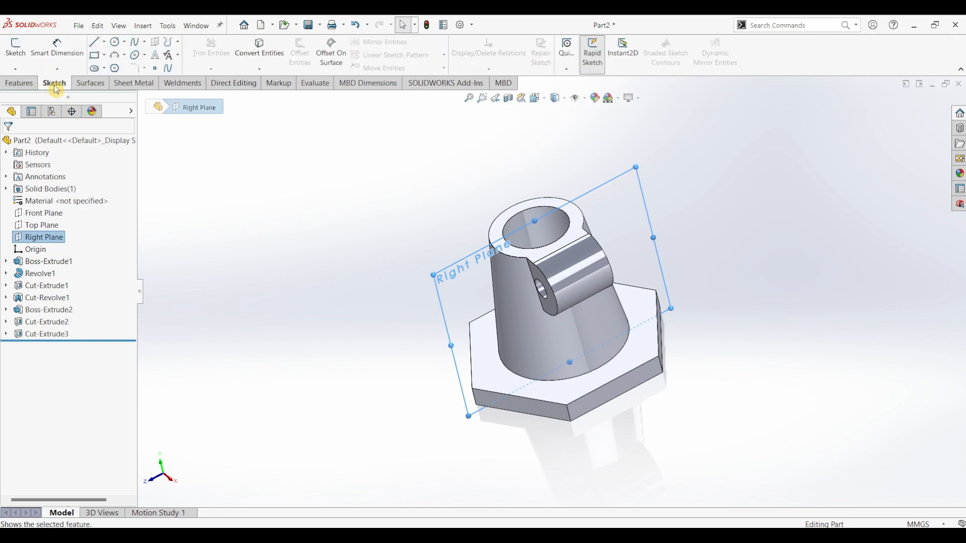
{"action": "left_click", "coordinate": [15, 49]}
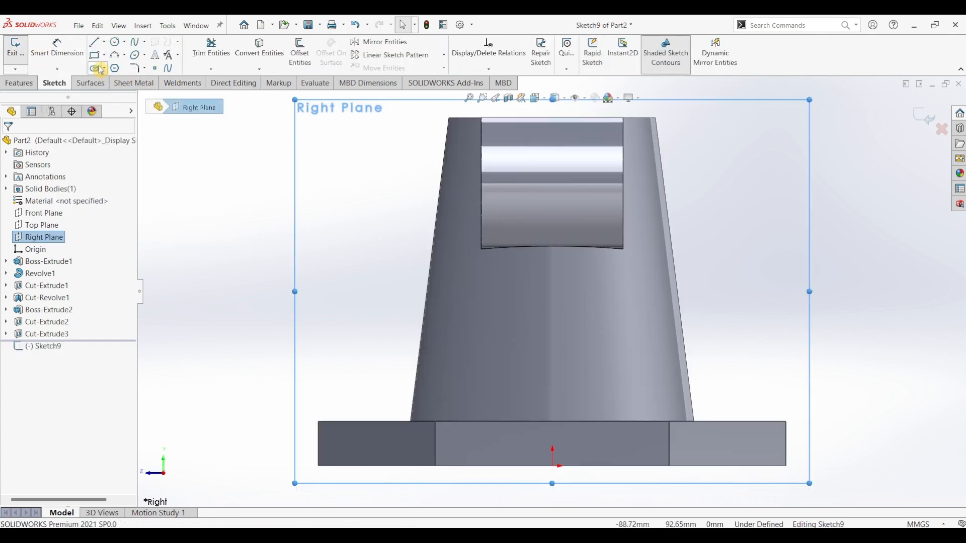
{"action": "left_click", "coordinate": [96, 55]}
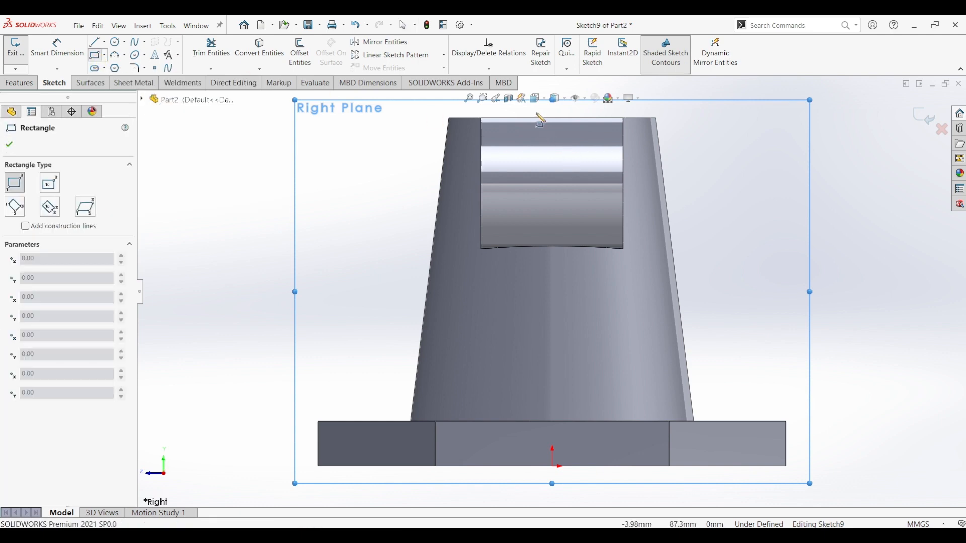
{"action": "left_click", "coordinate": [536, 113]}
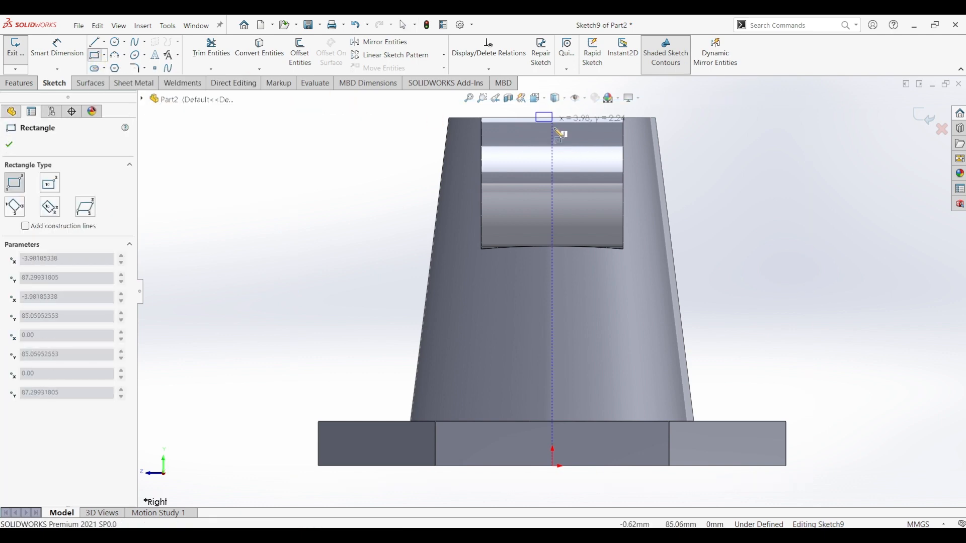
{"action": "left_click", "coordinate": [573, 386]}
{"action": "key", "text": "Escape"}
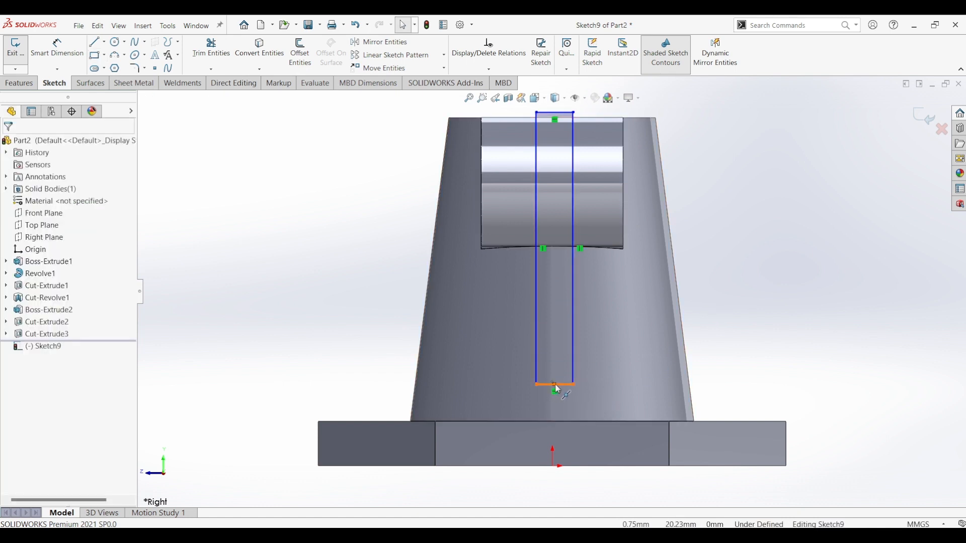
Add a vertical relation between the midpoint of the rectangle's lower edge and the origin.
{"action": "left_click", "coordinate": [555, 385]}
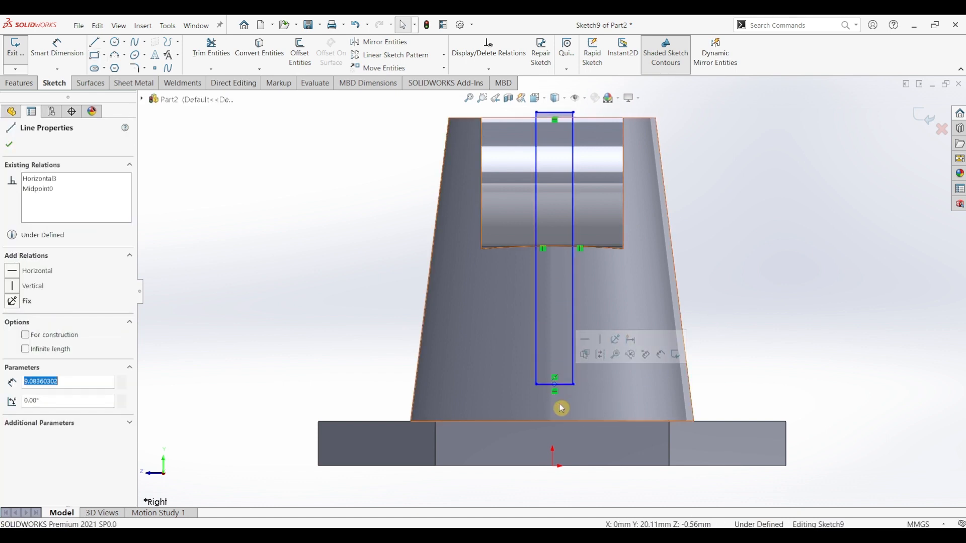
{"action": "left_click", "coordinate": [552, 467], "text": "ctrl"}
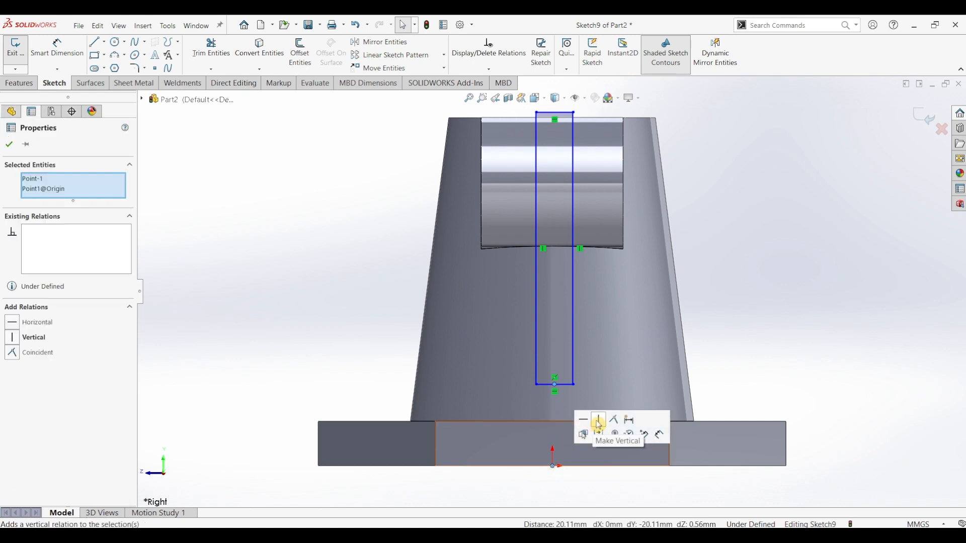
{"action": "left_click", "coordinate": [599, 421]}
Dimension the width of the rectangle's lower edge as 4.8 mm.
{"action": "left_click", "coordinate": [57, 48]}
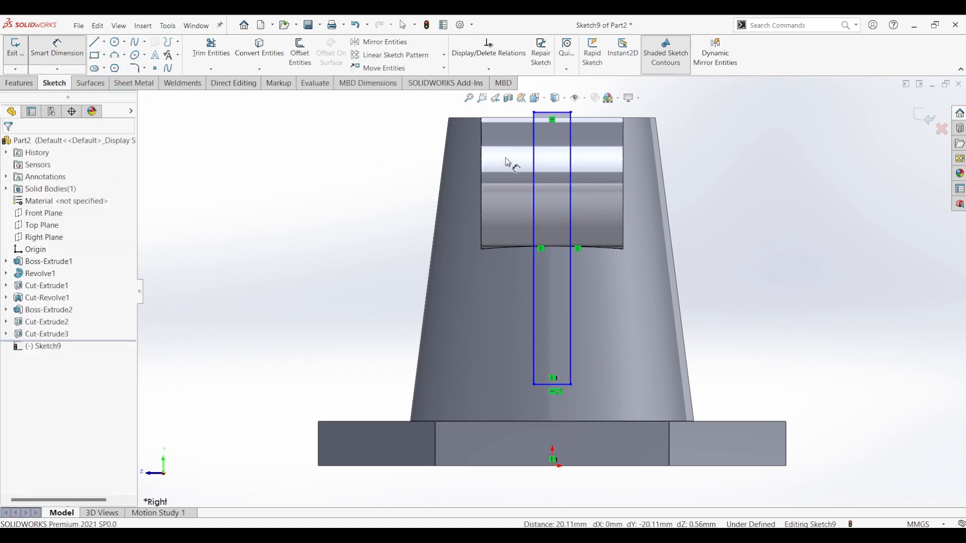
{"action": "left_click", "coordinate": [553, 385]}
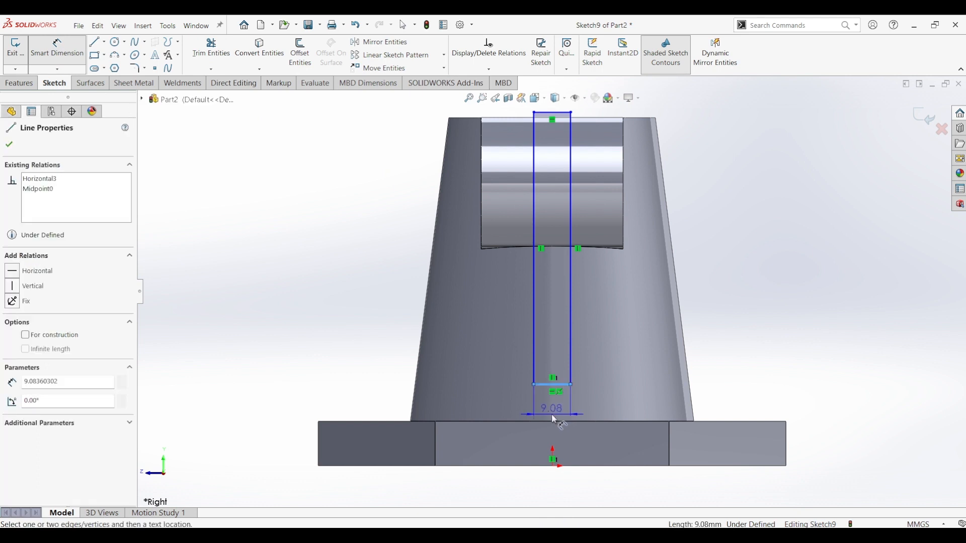
{"action": "left_click", "coordinate": [551, 413]}
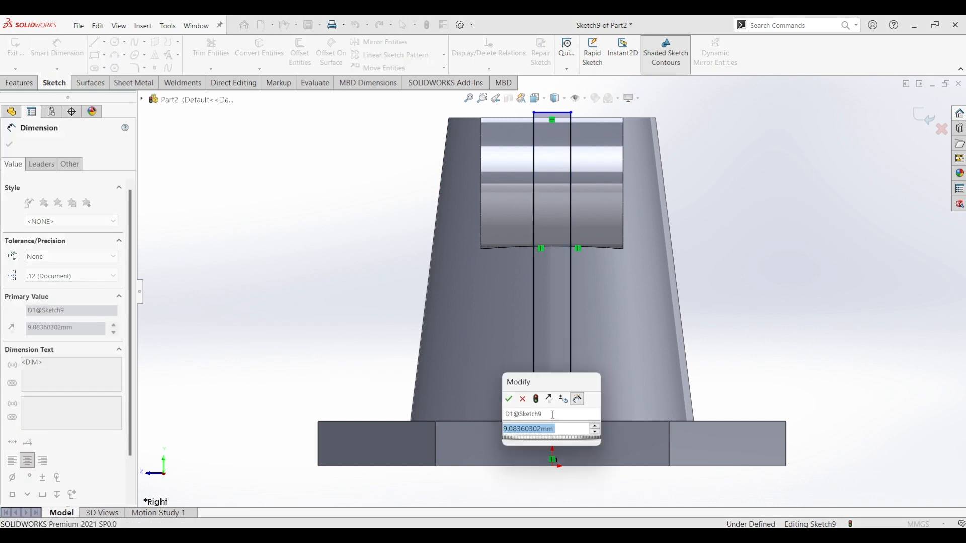
{"action": "type", "text": "4.8"}
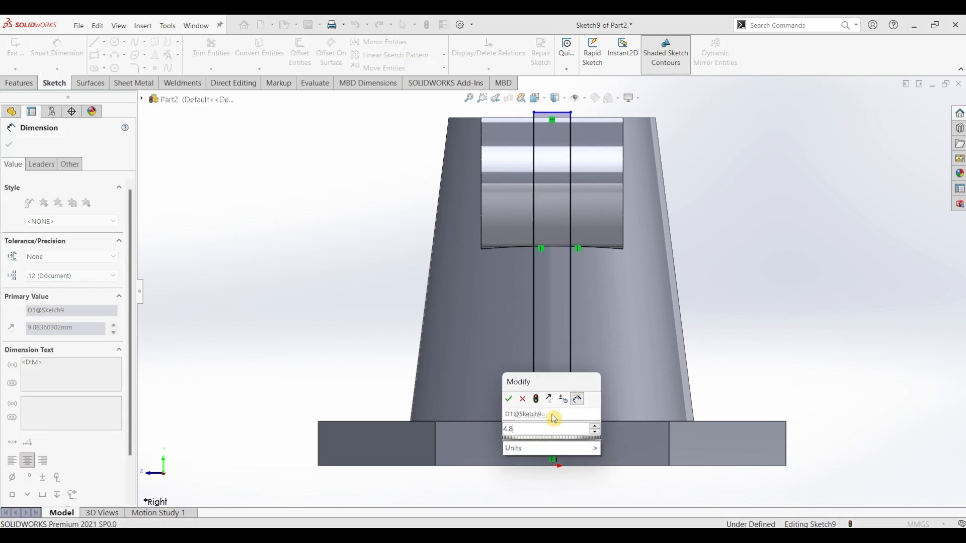
{"action": "key", "text": "Return"}
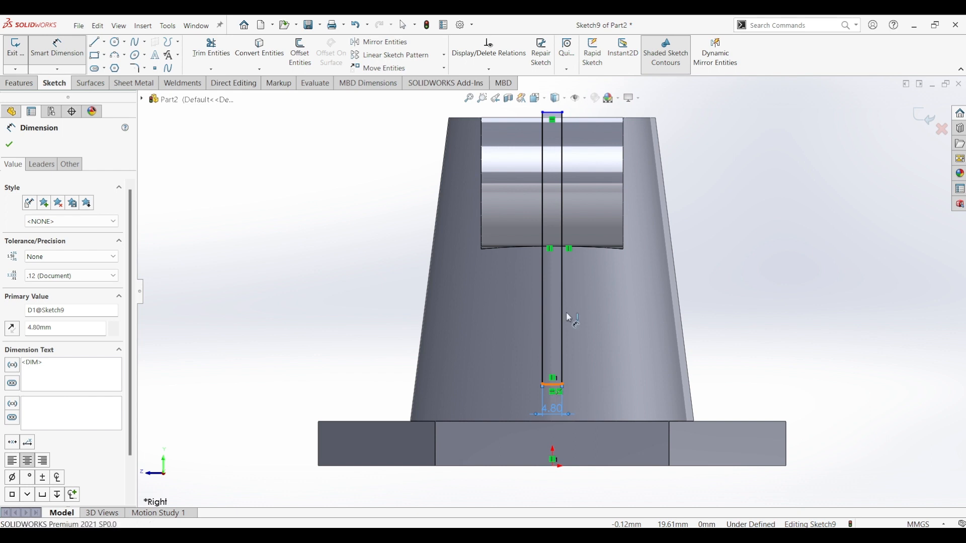
Dimension the distance from the body's top edge to the rectangle's lower edge as 64 mm.
{"action": "left_click", "coordinate": [553, 113]}
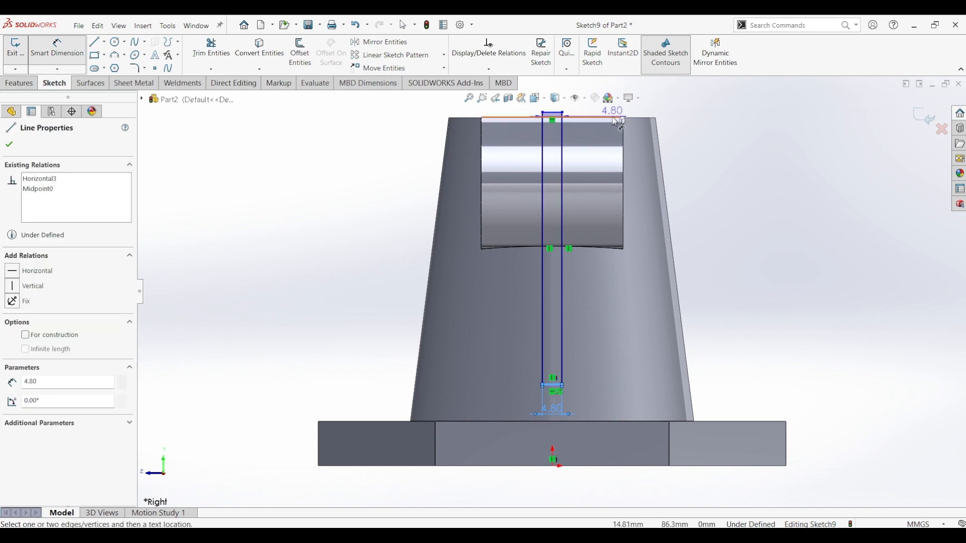
{"action": "left_click", "coordinate": [616, 125]}
{"action": "left_click", "coordinate": [731, 237]}
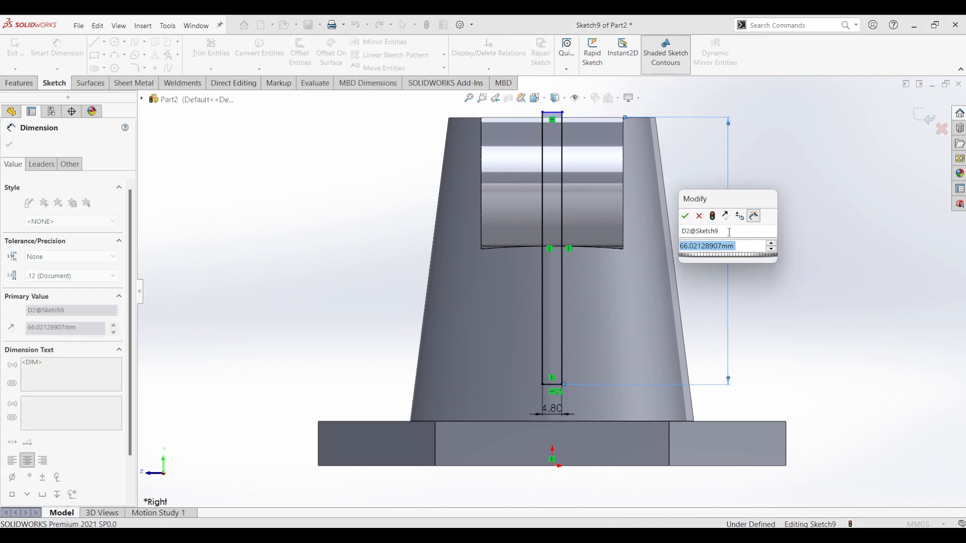
{"action": "type", "text": "64"}
{"action": "key", "text": "Return"}
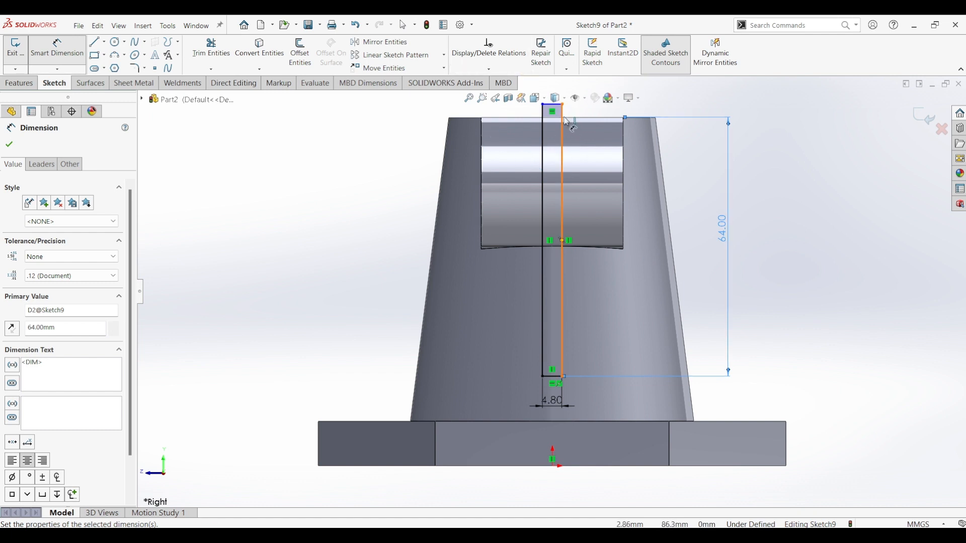
{"action": "key", "text": "Escape"}
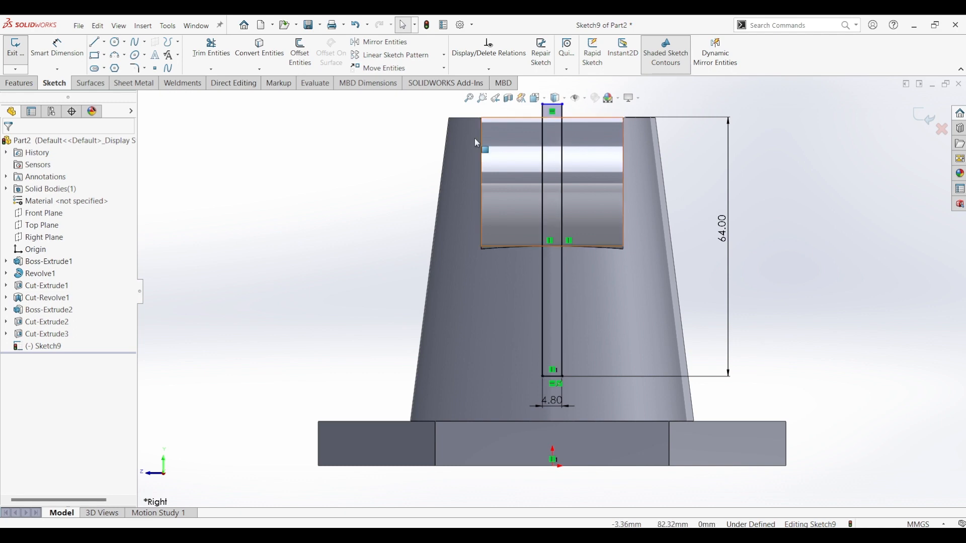
{"action": "left_click", "coordinate": [308, 197]}
Cut the rectangle through the lug and tapered wall with a Through All Extruded Cut in the reversed direction.
{"action": "middle_click_drag", "start_coordinate": [359, 158], "coordinate": [416, 190]}
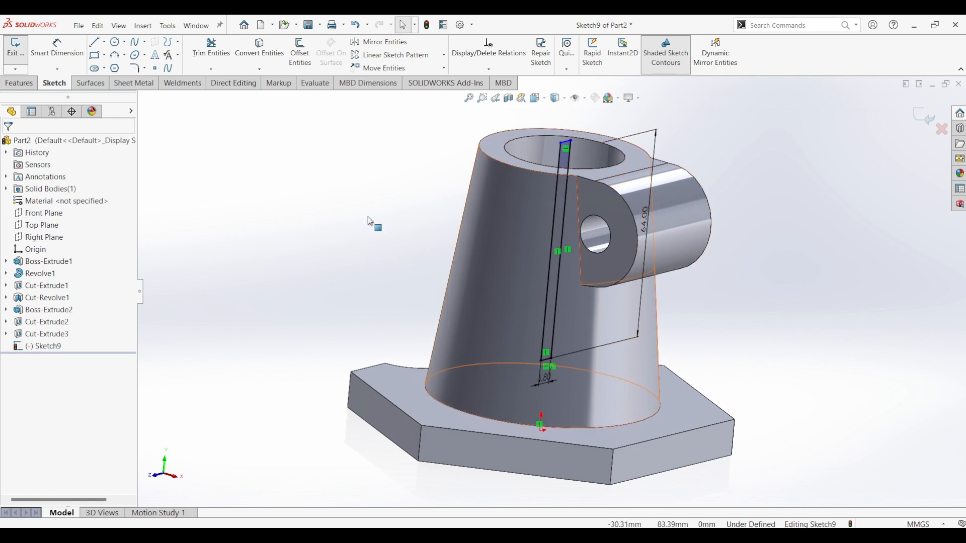
{"action": "left_click", "coordinate": [19, 83]}
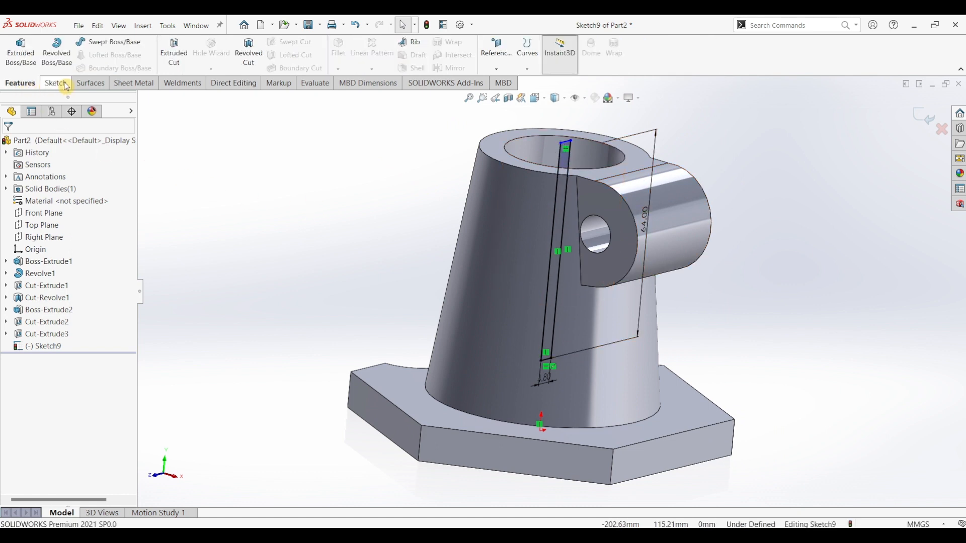
{"action": "left_click", "coordinate": [174, 50]}
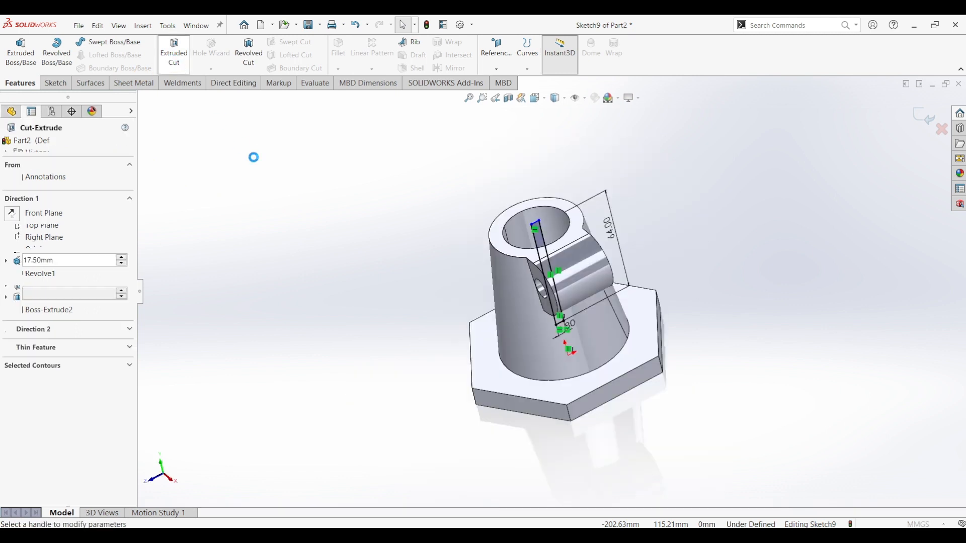
{"action": "left_click", "coordinate": [13, 216]}
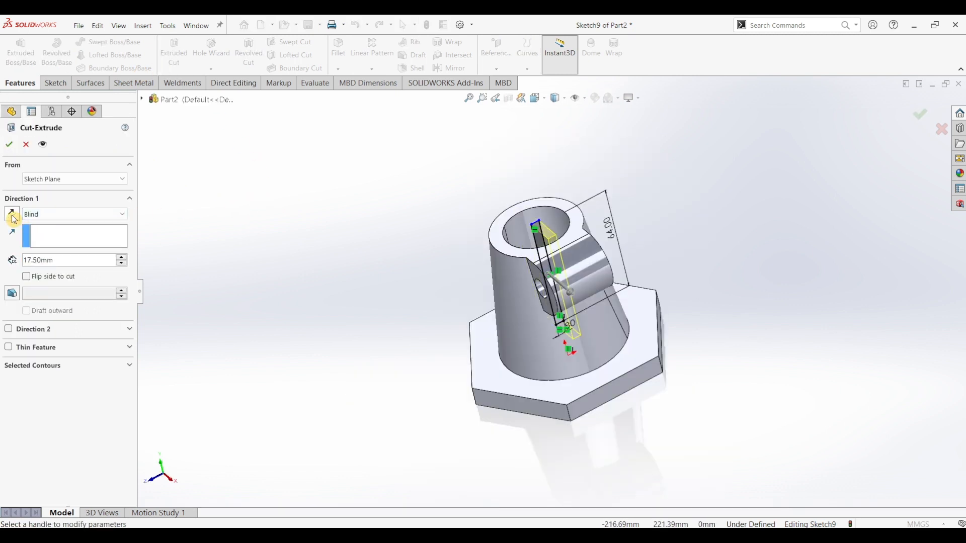
{"action": "left_click", "coordinate": [64, 215]}
{"action": "left_click", "coordinate": [64, 234]}
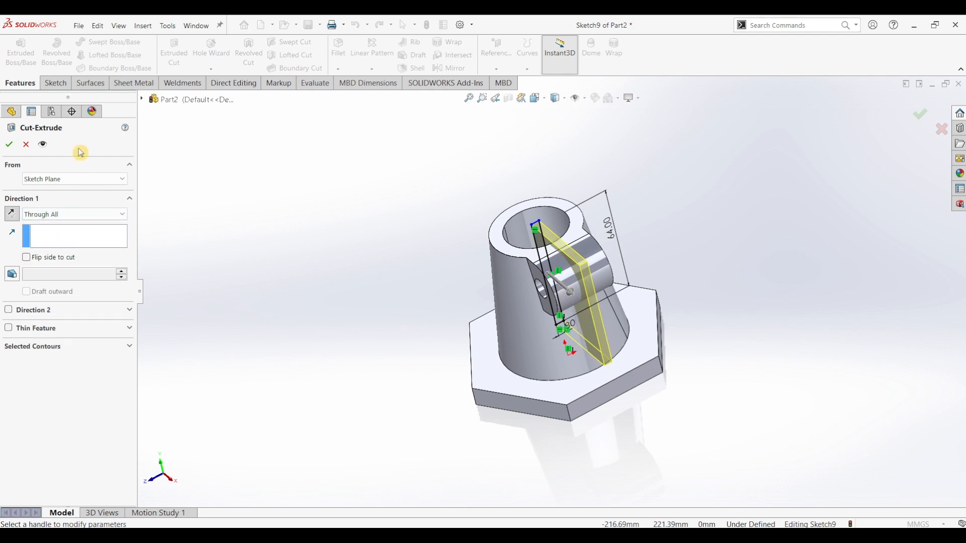
{"action": "left_click", "coordinate": [11, 145]}
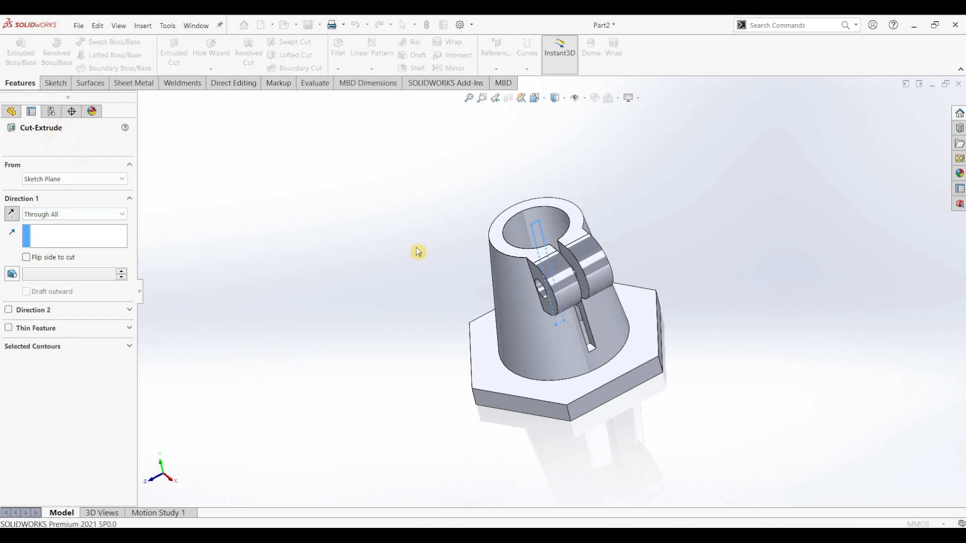
Start a new sketch on the Front Plane.
{"action": "middle_click_drag", "start_coordinate": [653, 243], "coordinate": [675, 228]}
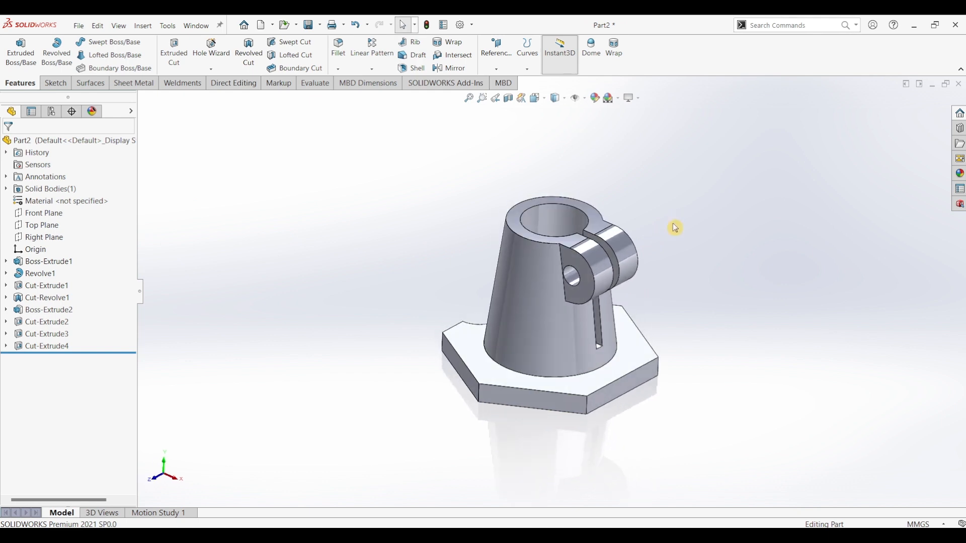
{"action": "middle_click_drag", "start_coordinate": [391, 370], "coordinate": [416, 339]}
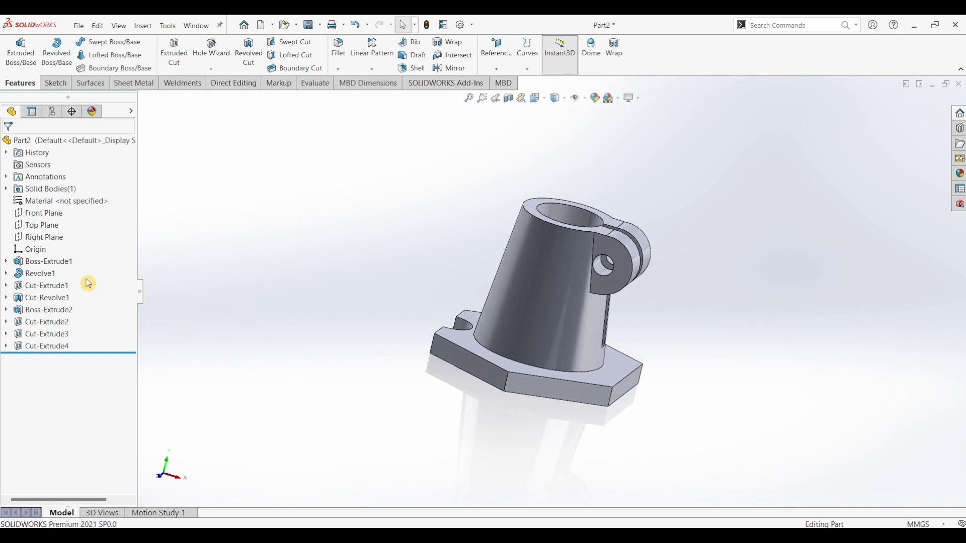
{"action": "left_click", "coordinate": [50, 219]}
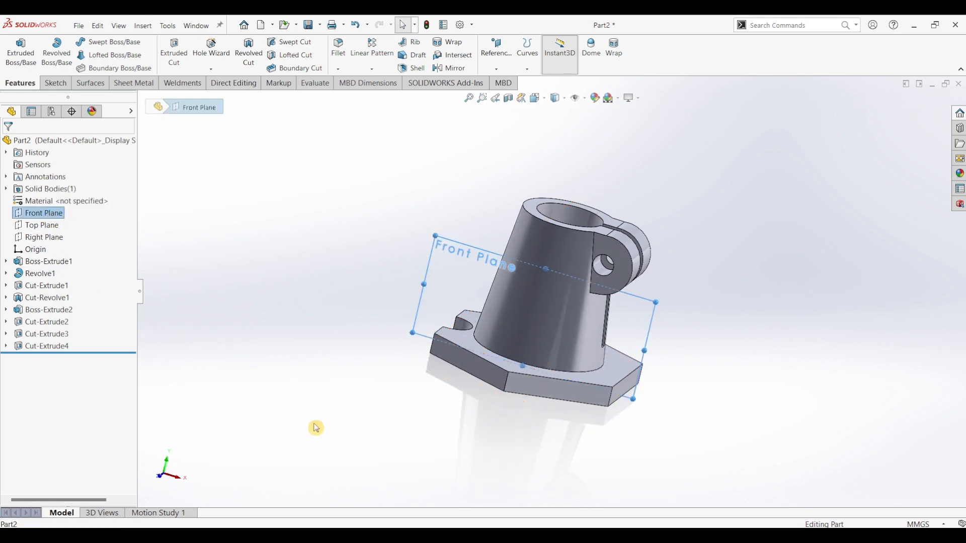
{"action": "left_click", "coordinate": [57, 83]}
{"action": "left_click", "coordinate": [16, 48]}
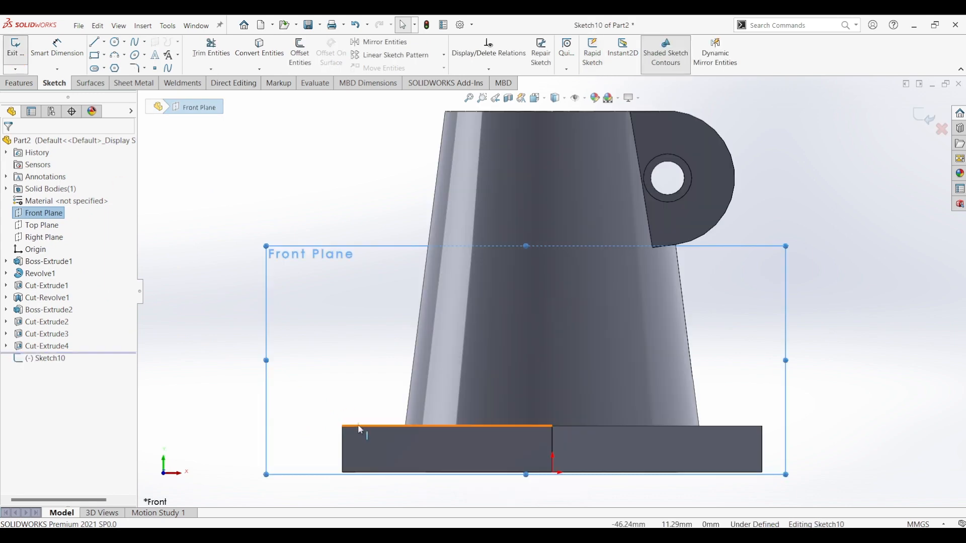
Check the cross hole in the Part 89 drawing and sketch a tilted ellipse on the tapered body, radii about 10.8 and 8.8 mm.
{"action": "left_click", "coordinate": [372, 535]}
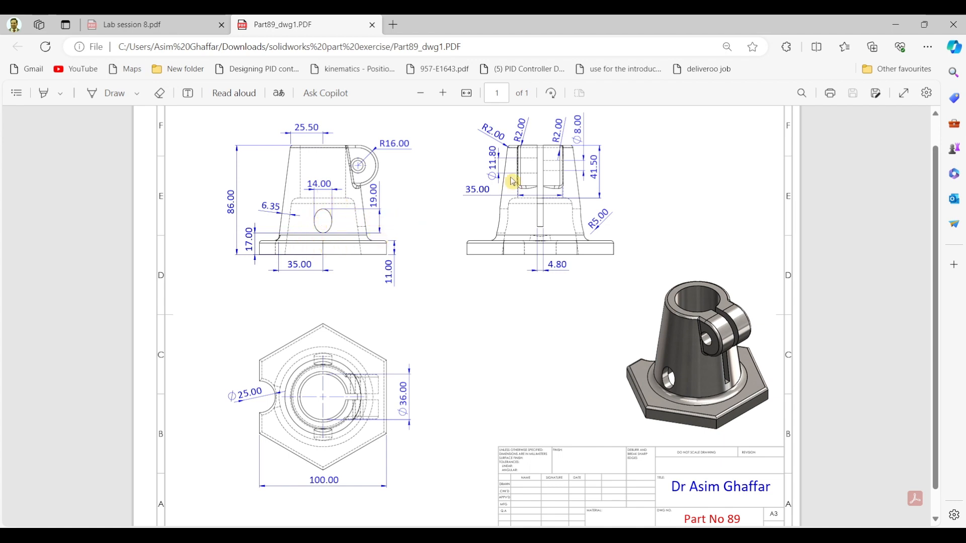
{"action": "left_click", "coordinate": [903, 32]}
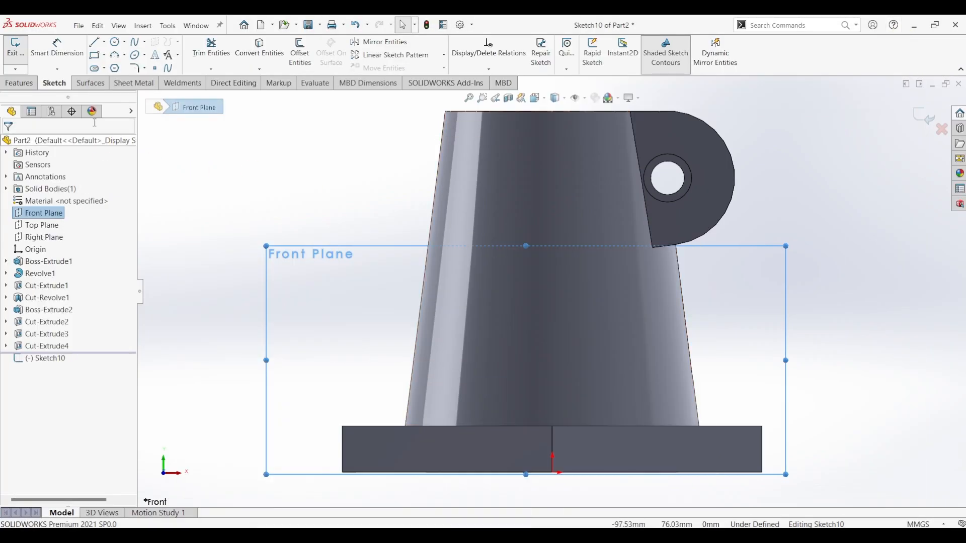
{"action": "left_click", "coordinate": [136, 55]}
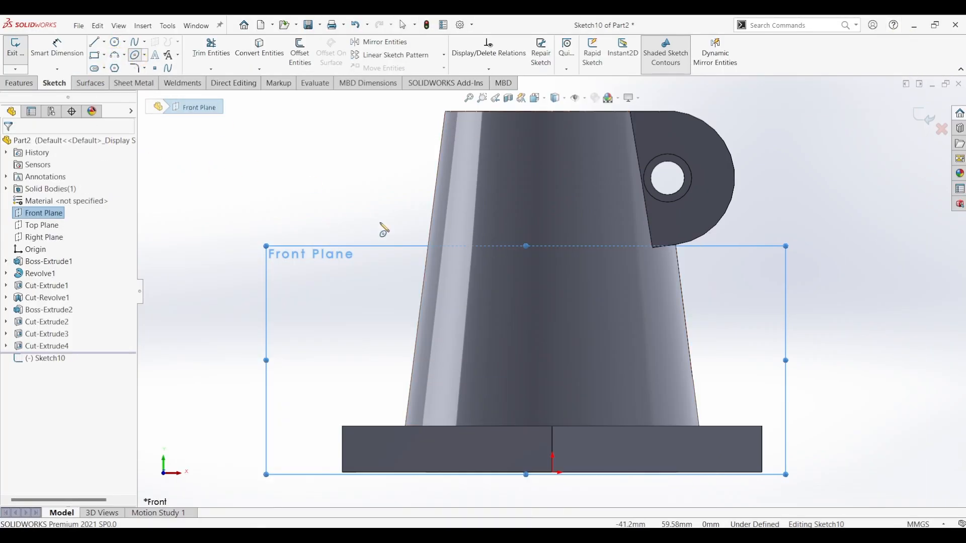
{"action": "left_click", "coordinate": [538, 326]}
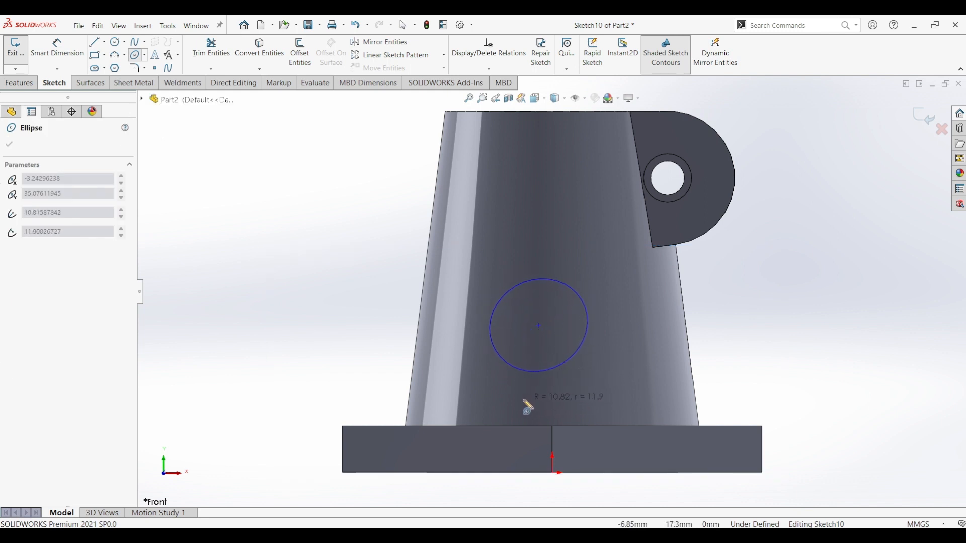
{"action": "left_click", "coordinate": [541, 398]}
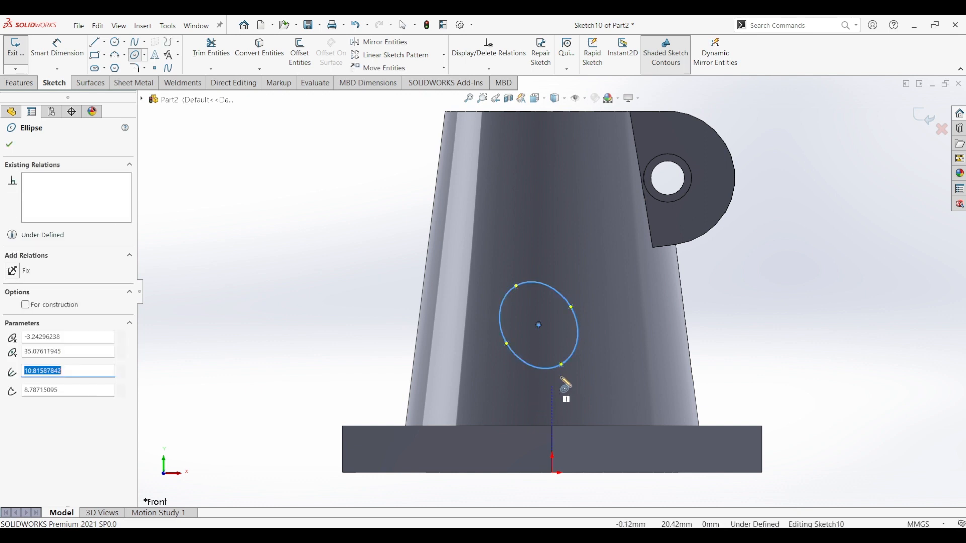
{"action": "key", "text": "Escape"}
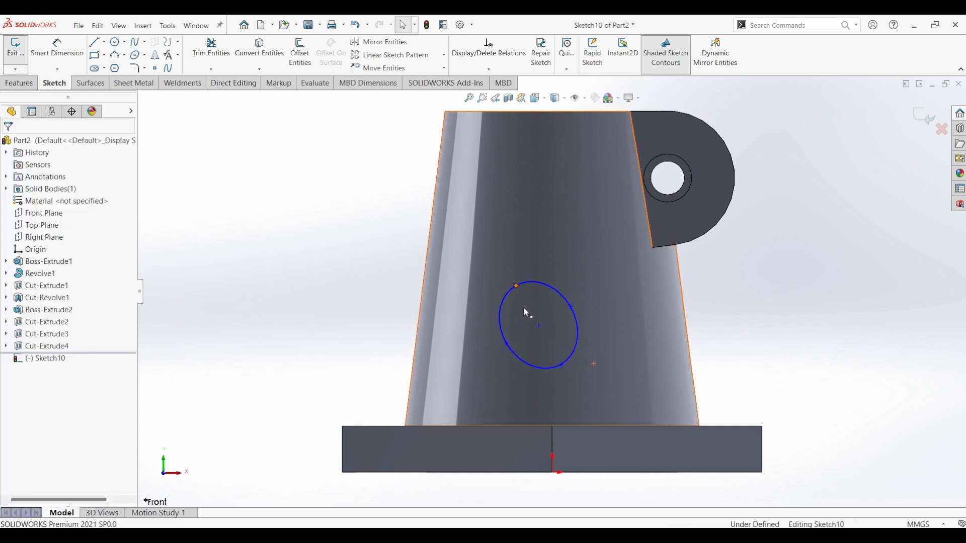
Add a vertical relation between the ellipse's upper axis point and its centre.
{"action": "left_click", "coordinate": [538, 325]}
{"action": "left_click", "coordinate": [538, 325], "text": "ctrl"}
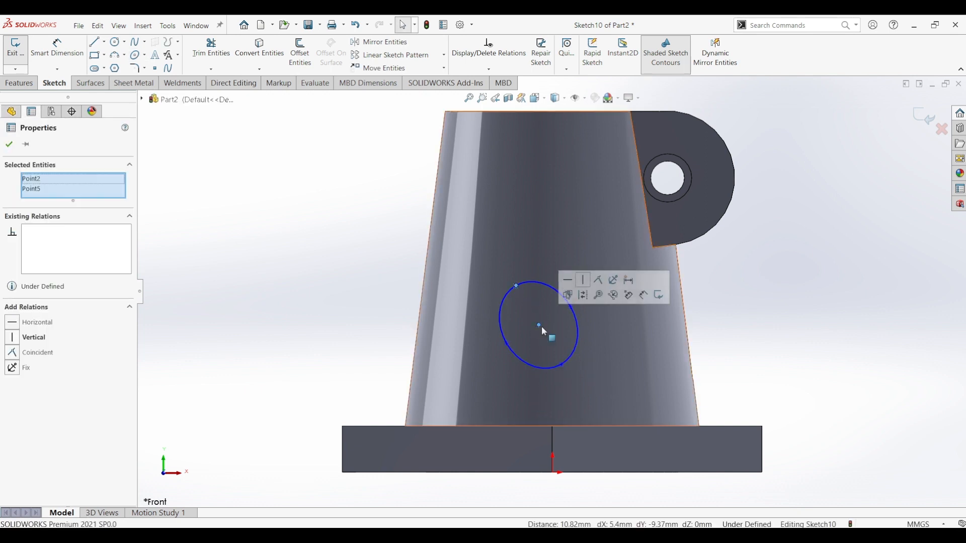
{"action": "left_click", "coordinate": [586, 282]}
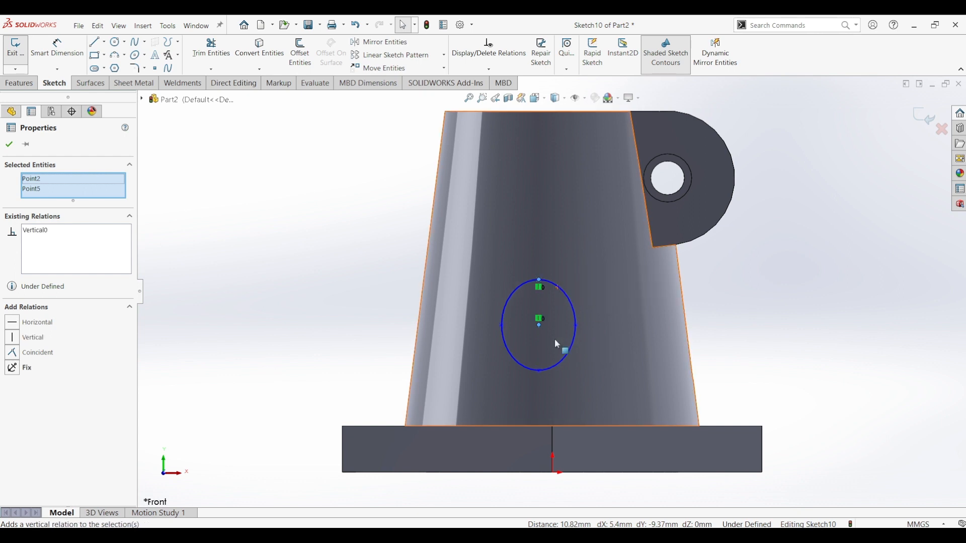
{"action": "key", "text": "Escape"}
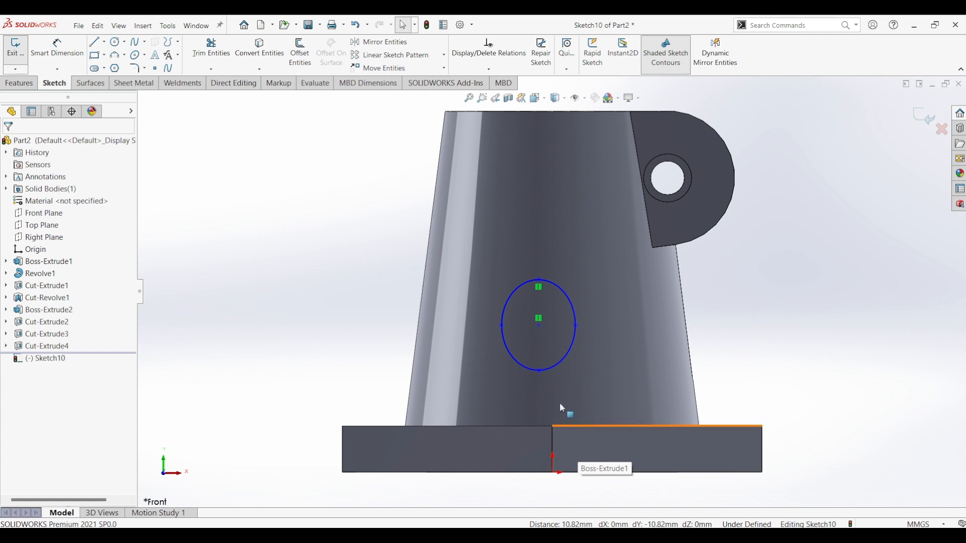
Add a vertical relation between the ellipse's centre and the base's bottom corner vertex in line with the origin.
{"action": "left_click", "coordinate": [540, 325]}
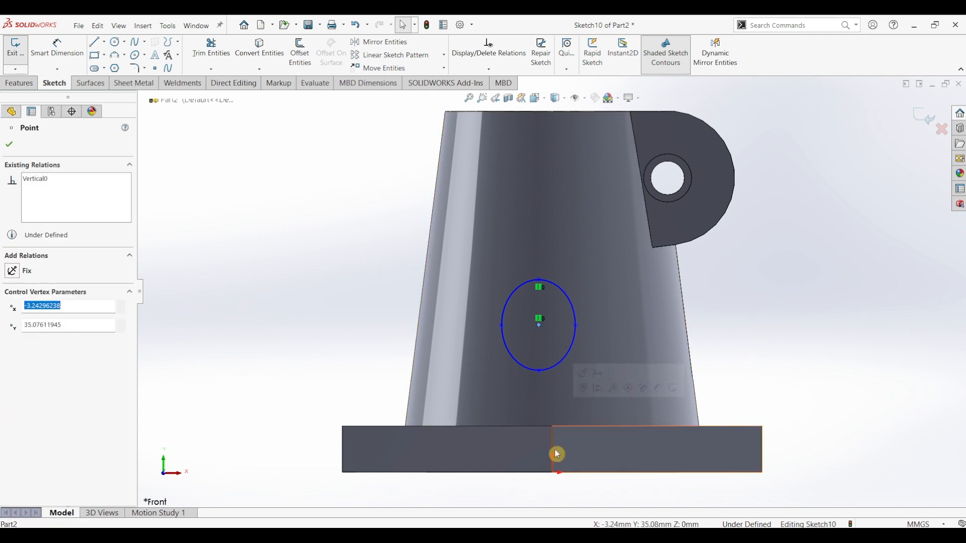
{"action": "left_click", "coordinate": [554, 473], "text": "ctrl"}
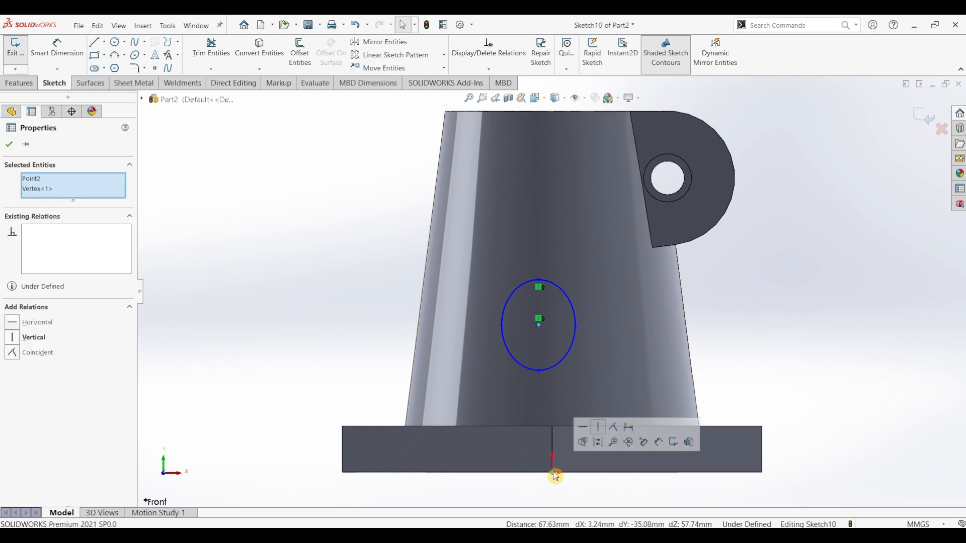
{"action": "left_click", "coordinate": [598, 429]}
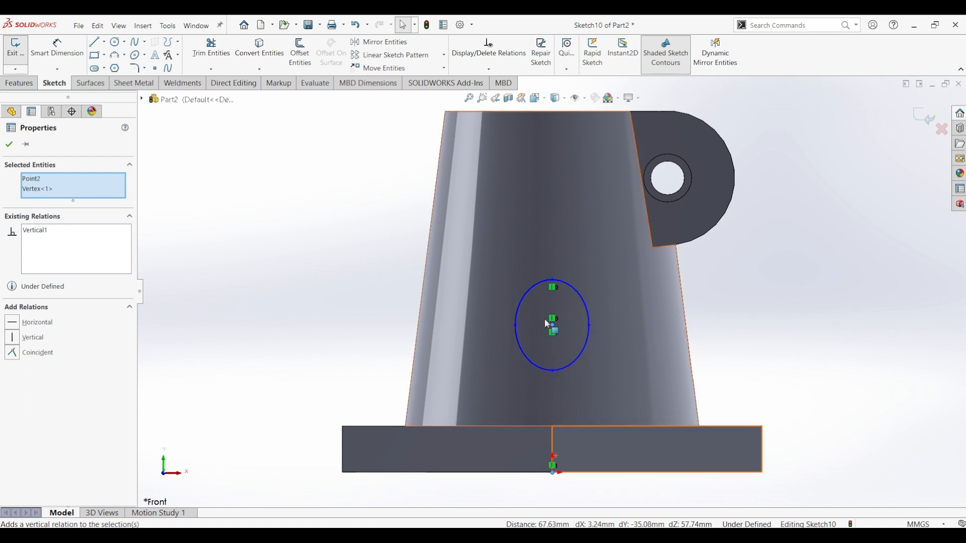
Dimension the ellipse's width between its two side points as 14 mm.
{"action": "left_click", "coordinate": [57, 48]}
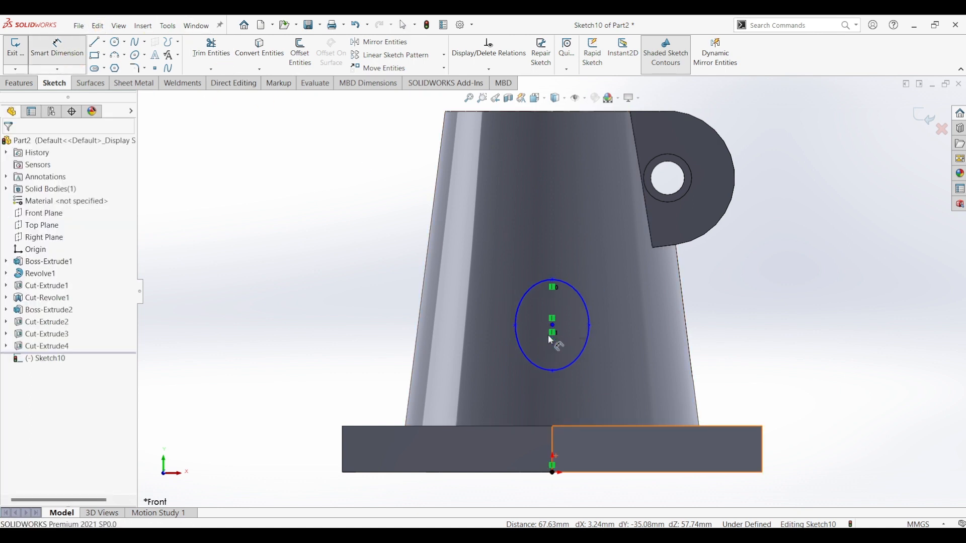
{"action": "left_click", "coordinate": [517, 327]}
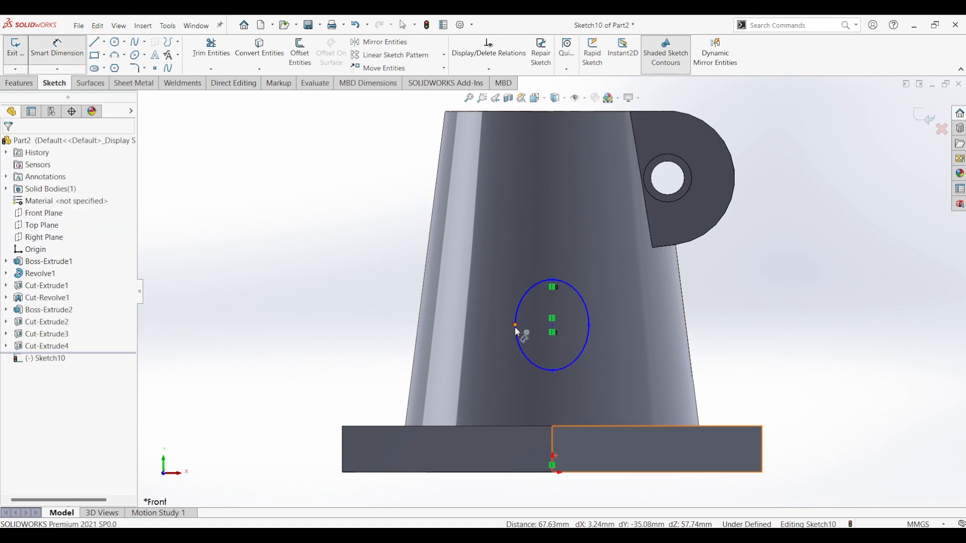
{"action": "left_click", "coordinate": [590, 326]}
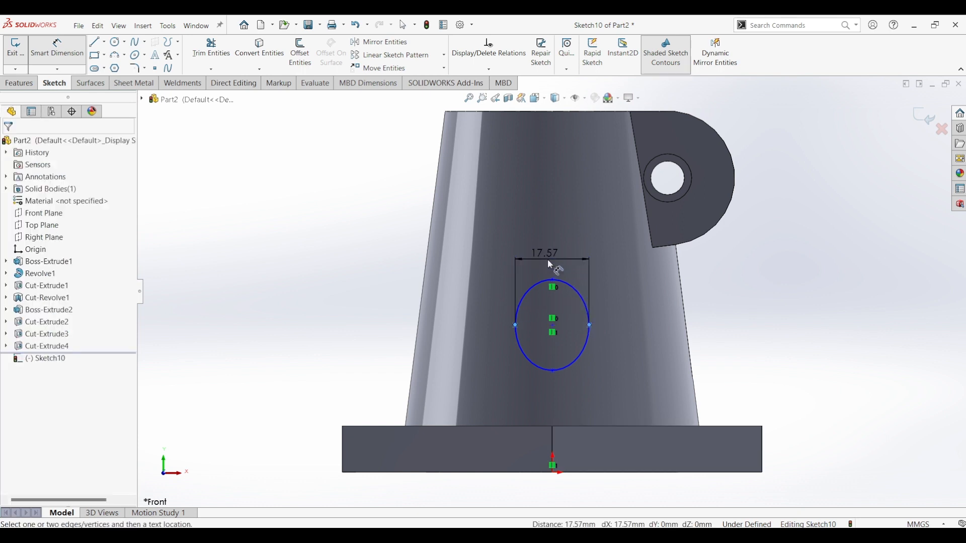
{"action": "left_click", "coordinate": [549, 261]}
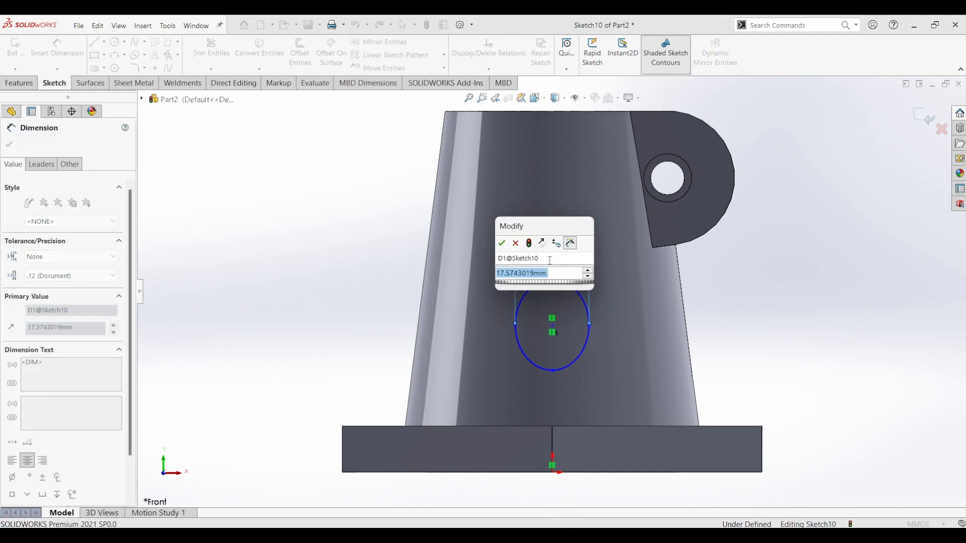
{"action": "type", "text": "14"}
{"action": "key", "text": "Return"}
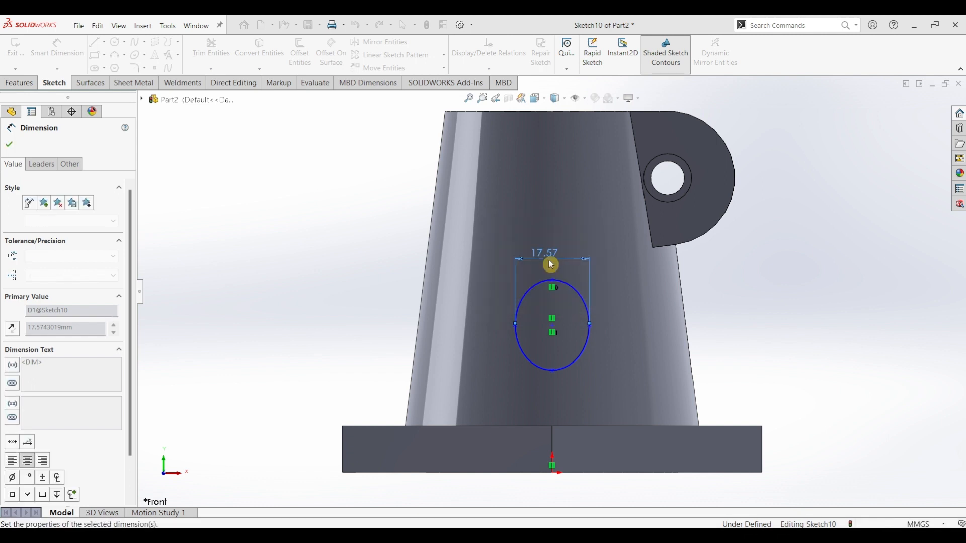
Dimension the ellipse's height between its upper and lower points as 19 mm.
{"action": "left_click", "coordinate": [553, 291]}
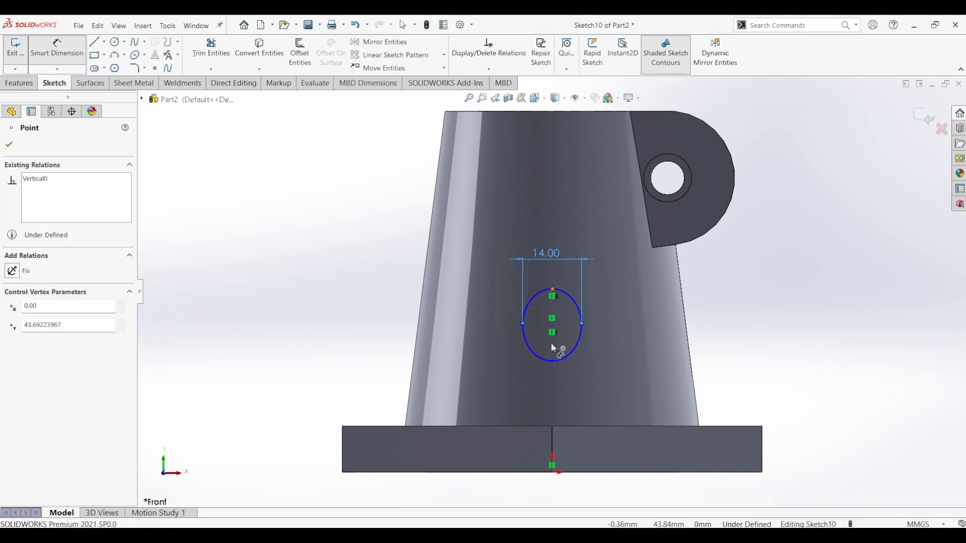
{"action": "left_click", "coordinate": [553, 361]}
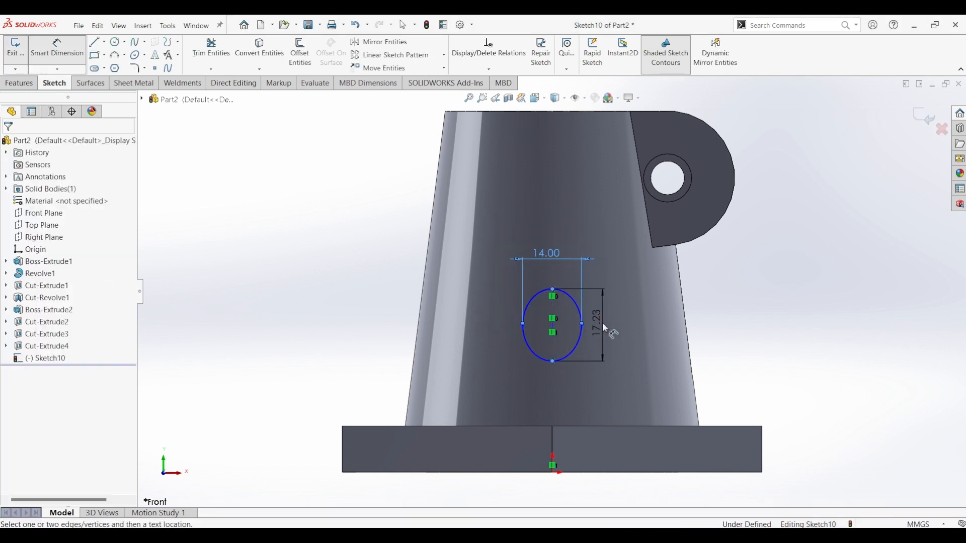
{"action": "left_click", "coordinate": [605, 328]}
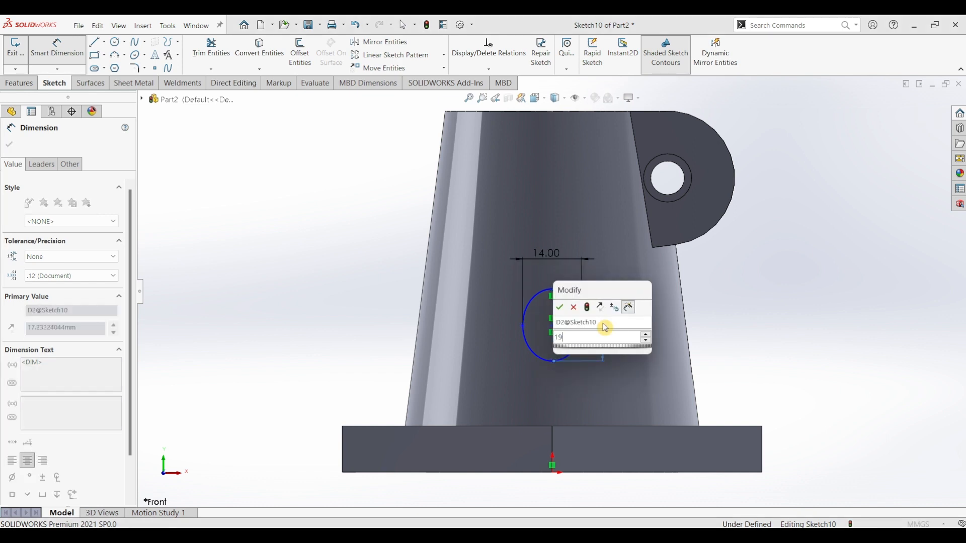
{"action": "key", "text": "Return"}
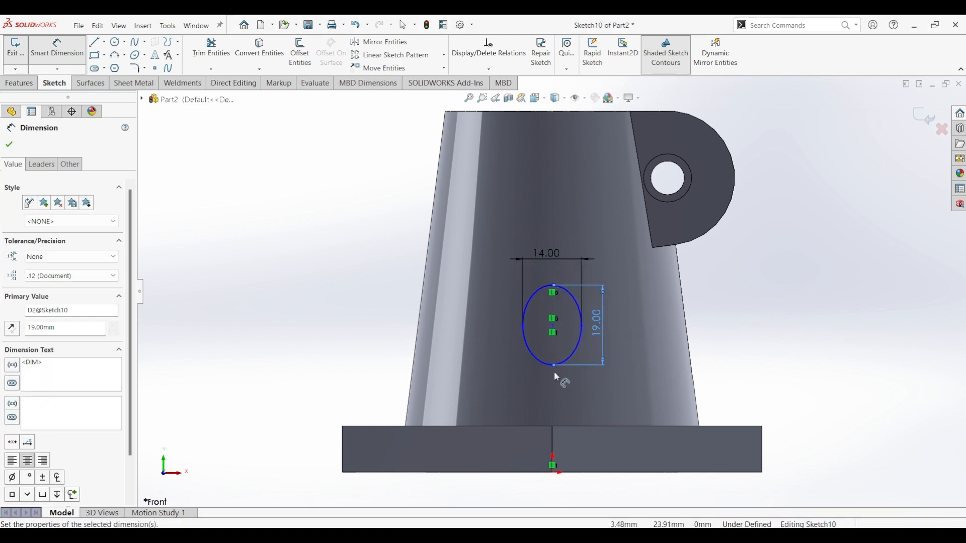
{"action": "left_click", "coordinate": [553, 325]}
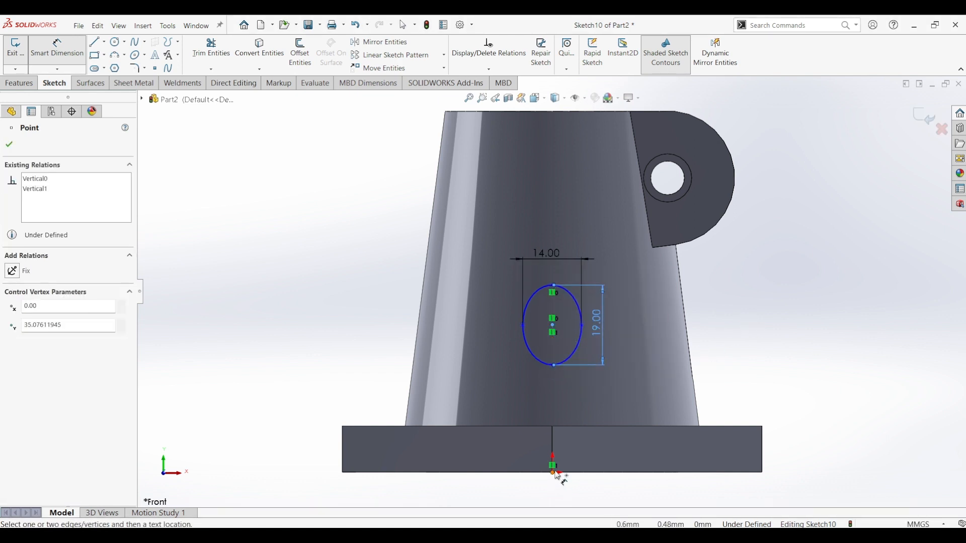
{"action": "left_click", "coordinate": [554, 473]}
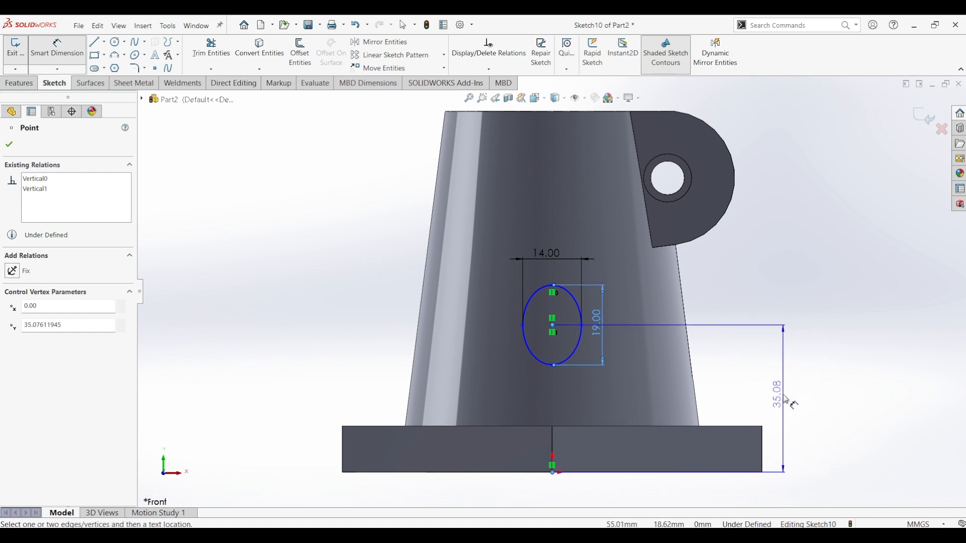
{"action": "key", "text": "Escape"}
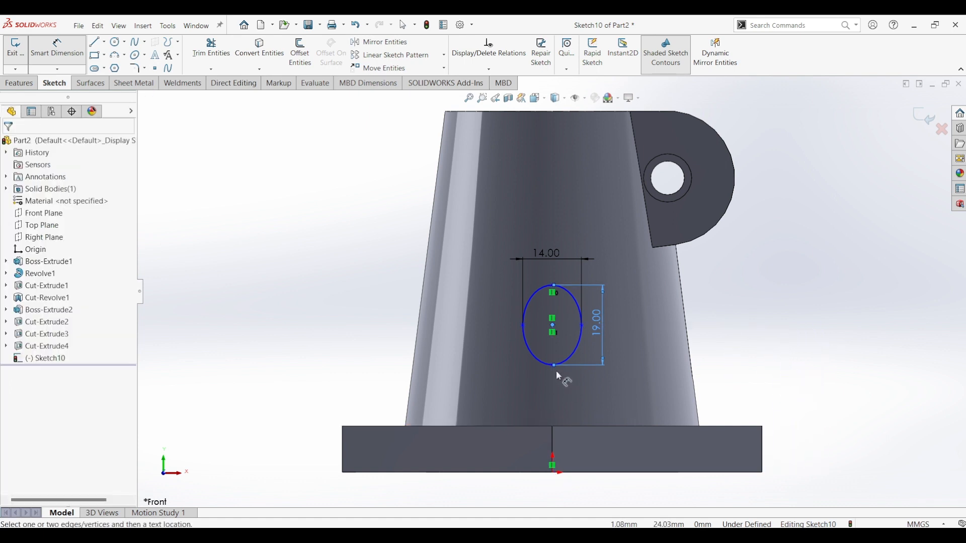
{"action": "left_click", "coordinate": [553, 366]}
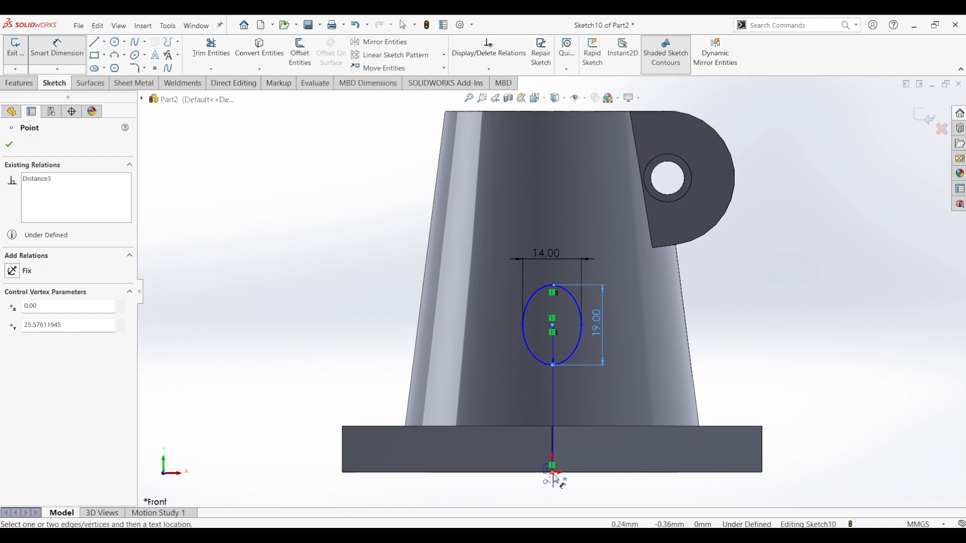
{"action": "left_click", "coordinate": [553, 474]}
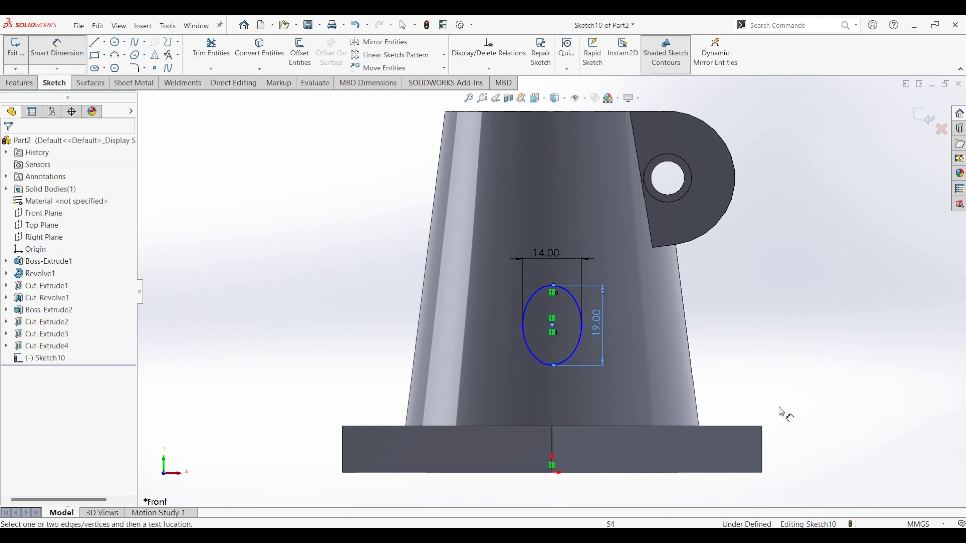
{"action": "key", "text": "Escape"}
Dimension the distance from the ellipse's lowest point to the base's bottom vertex at the origin as 17 mm.
{"action": "left_click", "coordinate": [61, 46]}
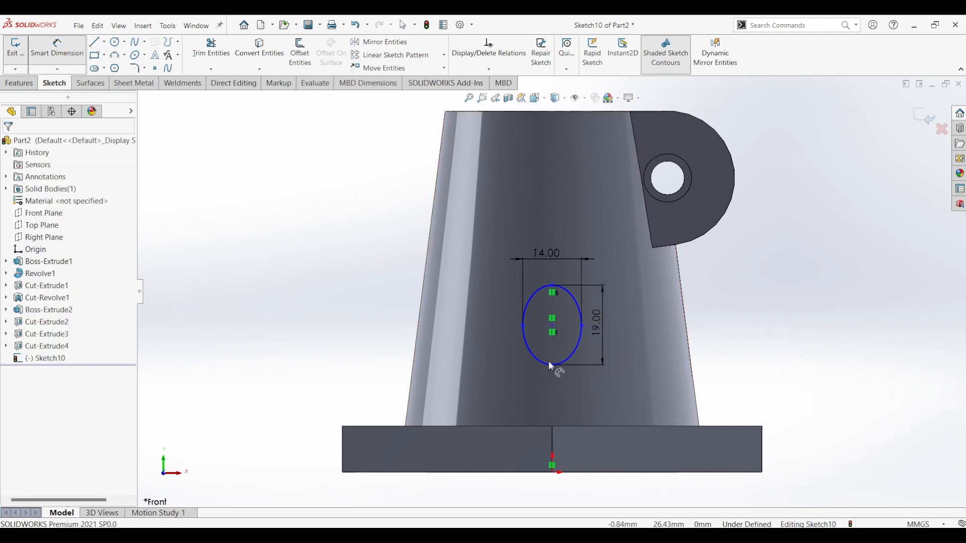
{"action": "left_click", "coordinate": [553, 366]}
{"action": "left_click", "coordinate": [553, 474]}
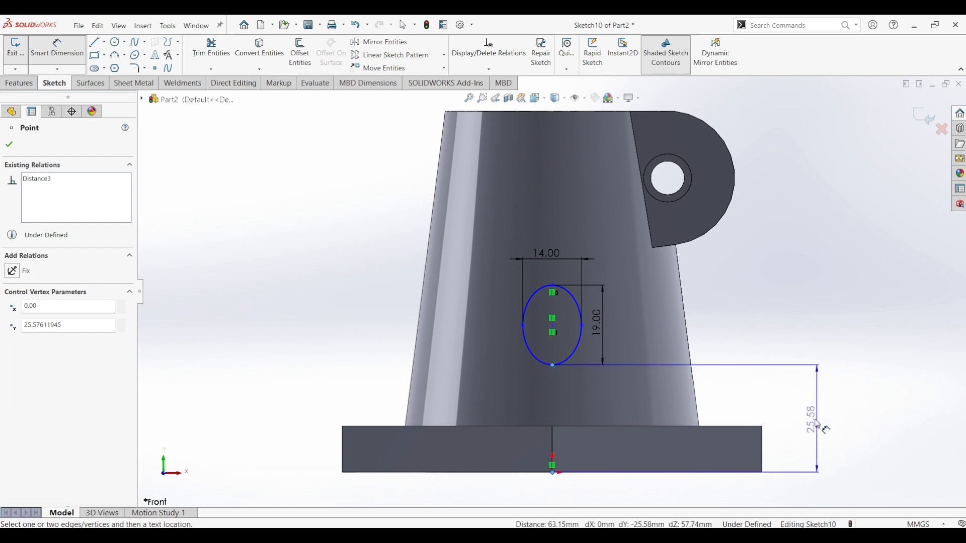
{"action": "left_click", "coordinate": [815, 419]}
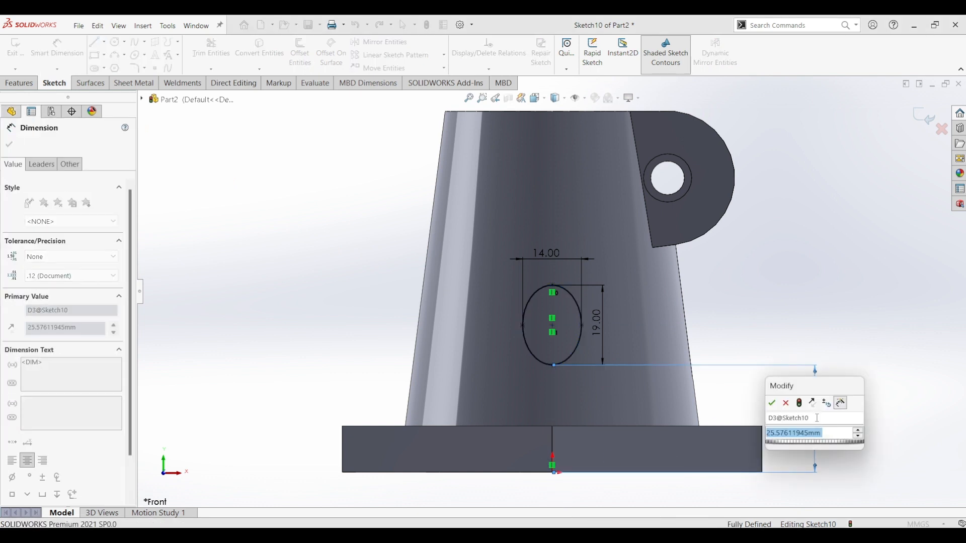
{"action": "type", "text": "17"}
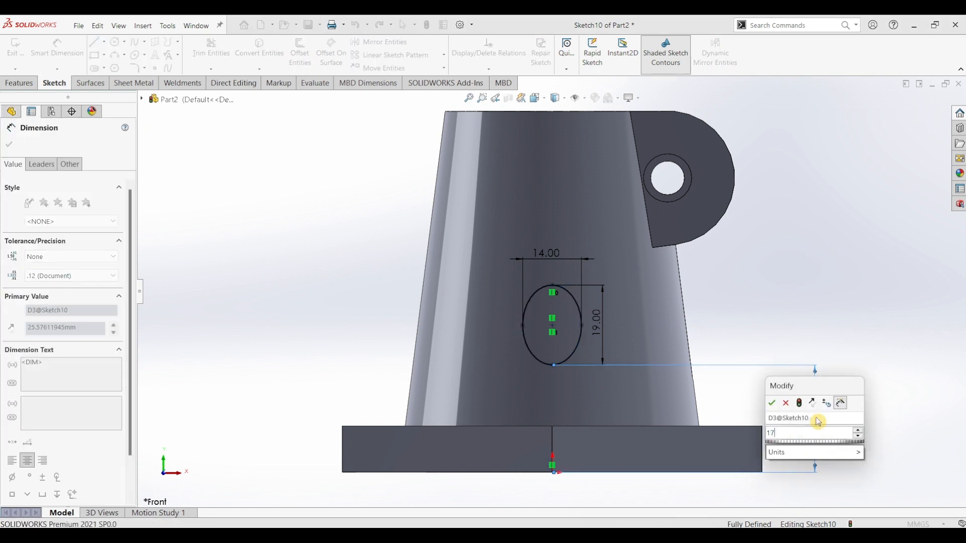
{"action": "key", "text": "Return"}
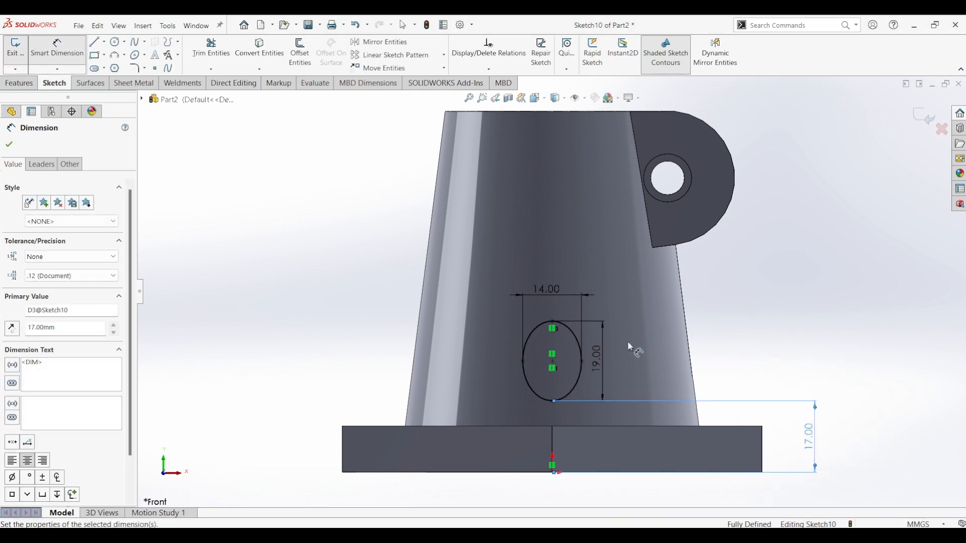
Cut-extrude the ellipse sketch through the tapered body with the Through All end condition.
{"action": "left_click", "coordinate": [23, 148]}
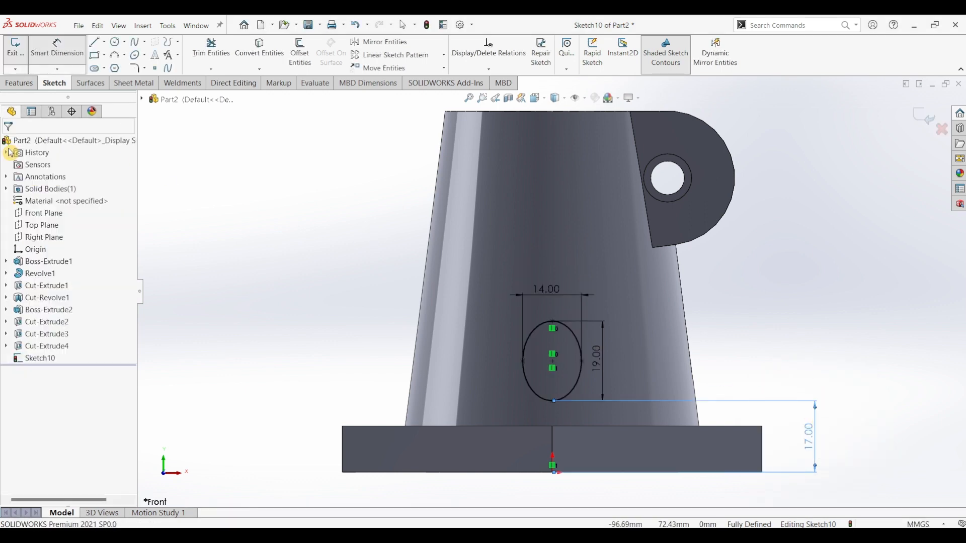
{"action": "left_click", "coordinate": [30, 84]}
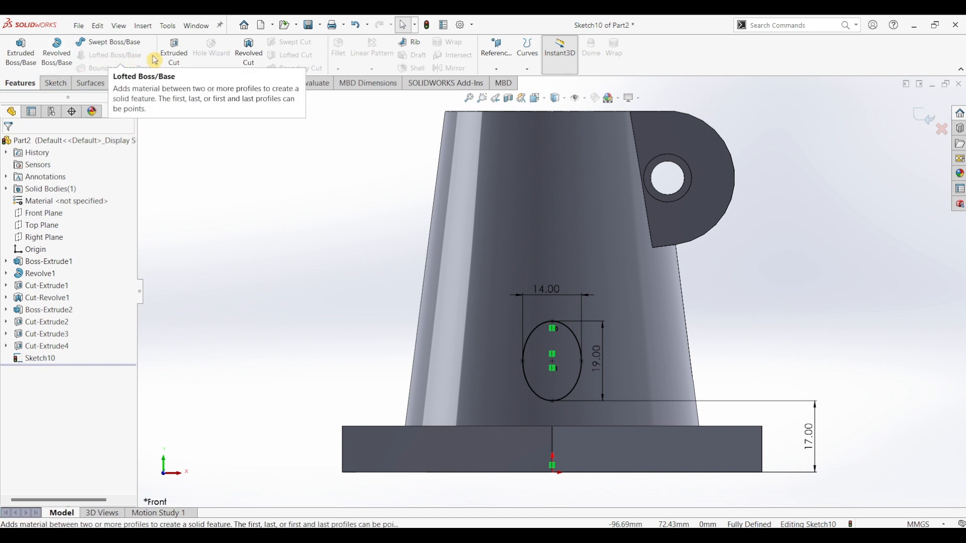
{"action": "left_click", "coordinate": [173, 60]}
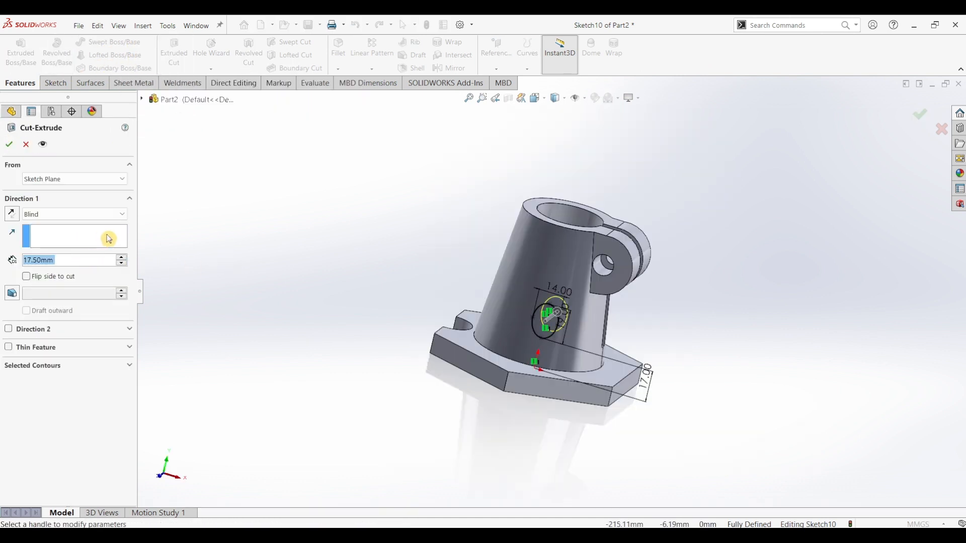
{"action": "left_click", "coordinate": [115, 220]}
{"action": "left_click", "coordinate": [101, 225]}
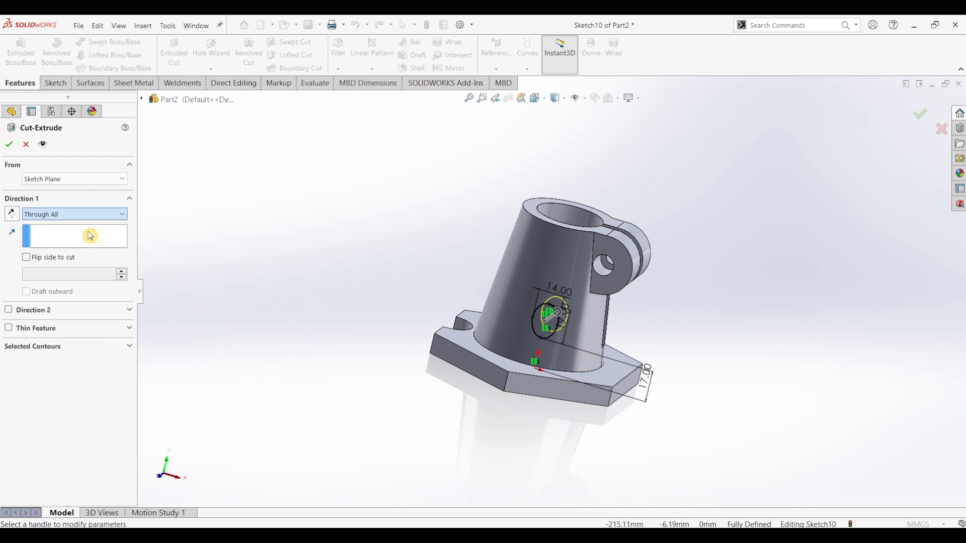
{"action": "key", "text": "Return"}
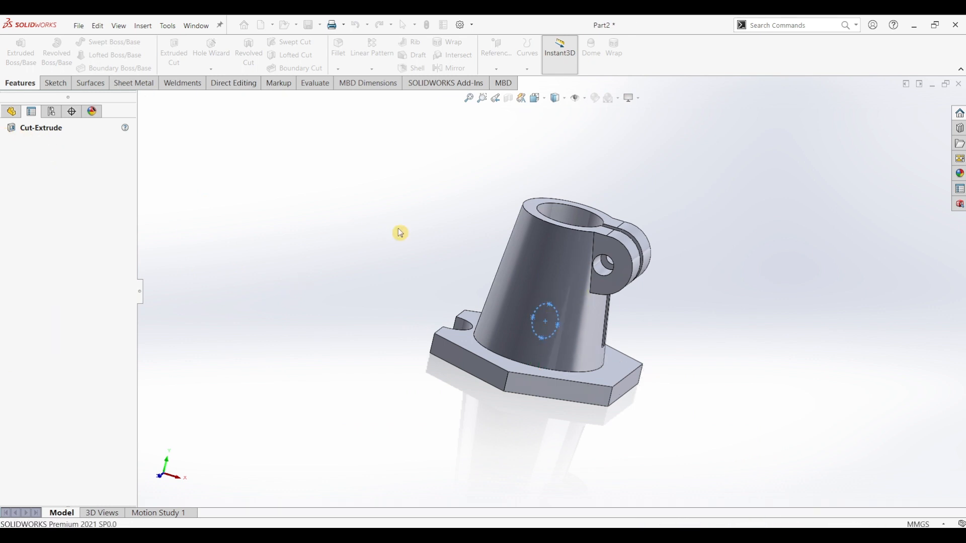
{"action": "middle_click_drag", "start_coordinate": [703, 312], "coordinate": [549, 355]}
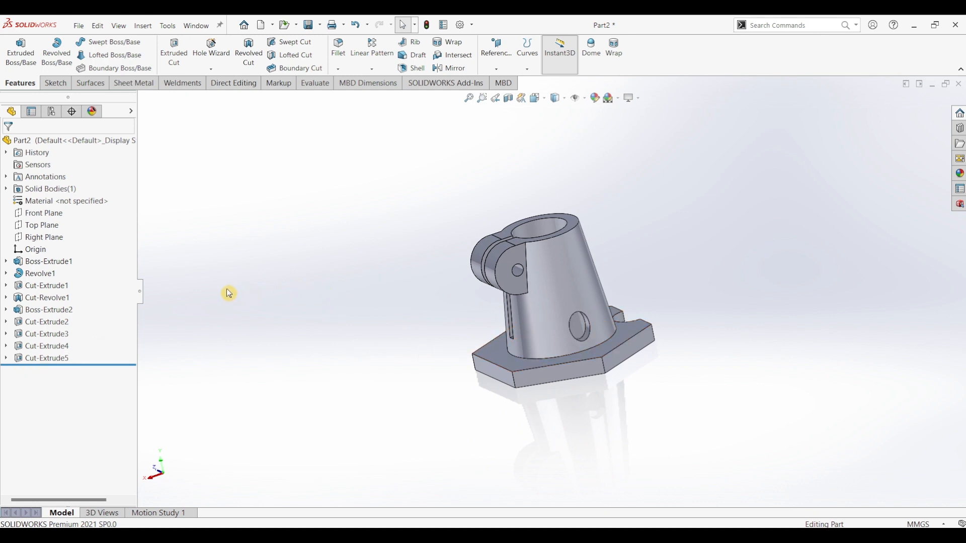
Edit the elliptical hole's cut and set its end condition to Through All - Both.
{"action": "left_click", "coordinate": [41, 359]}
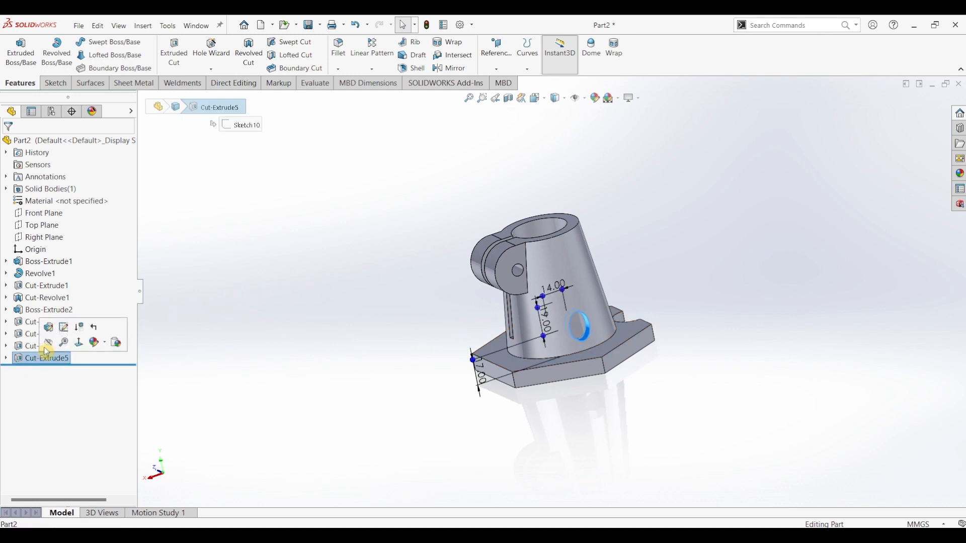
{"action": "left_click", "coordinate": [51, 330]}
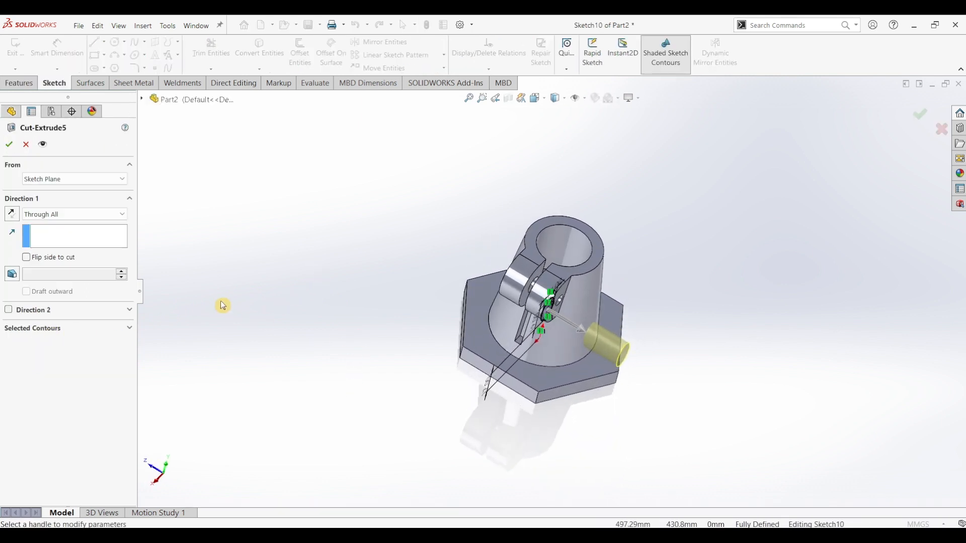
{"action": "left_click", "coordinate": [90, 216]}
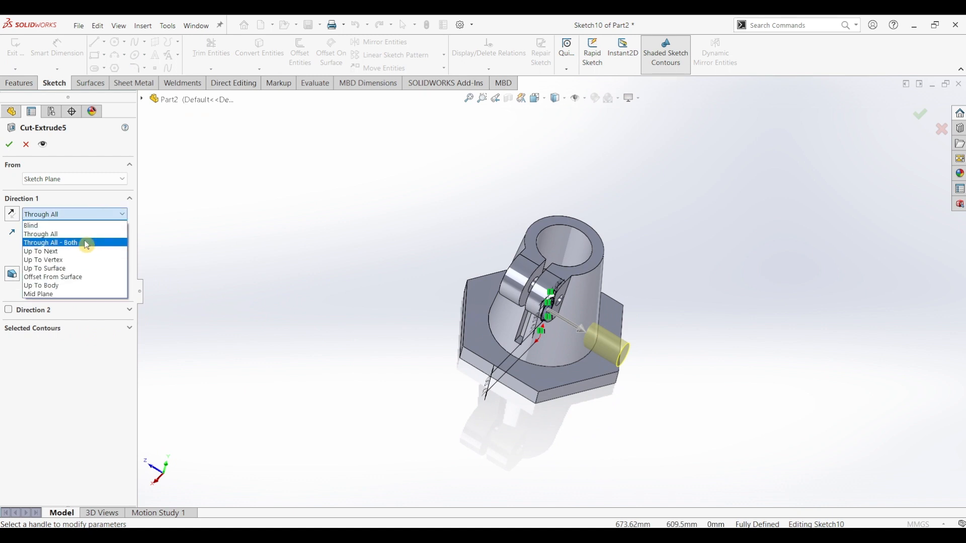
{"action": "left_click", "coordinate": [87, 243]}
{"action": "left_click", "coordinate": [12, 141]}
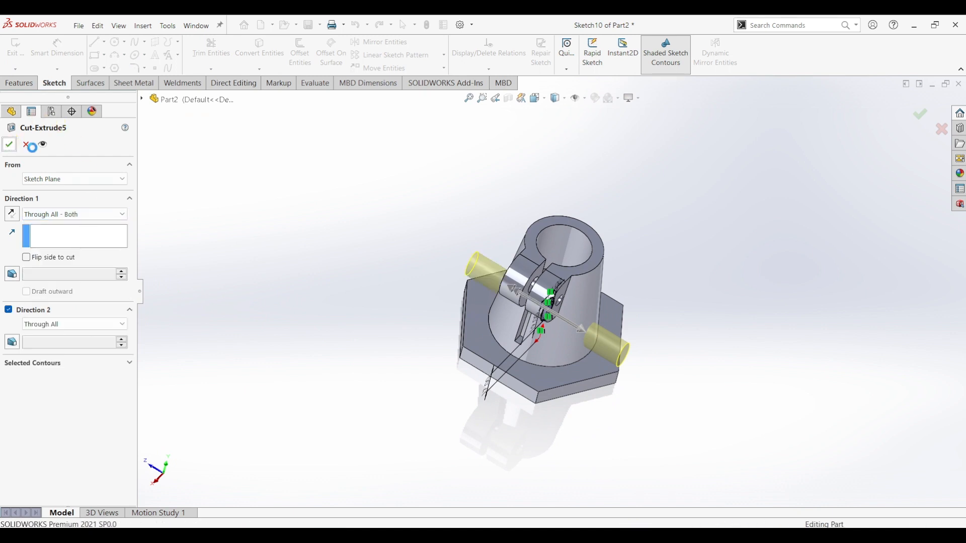
{"action": "middle_click_drag", "start_coordinate": [400, 265], "coordinate": [470, 323]}
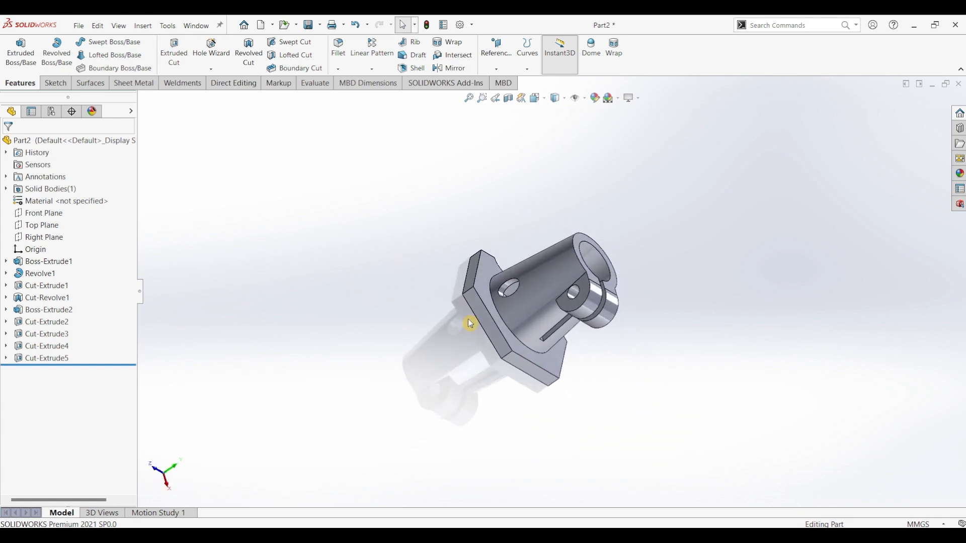
Fillet the edge where the tapered body meets the base and the circular edge at the inner cavity's upper end with a 5 mm radius.
{"action": "key", "text": "ctrl+7"}
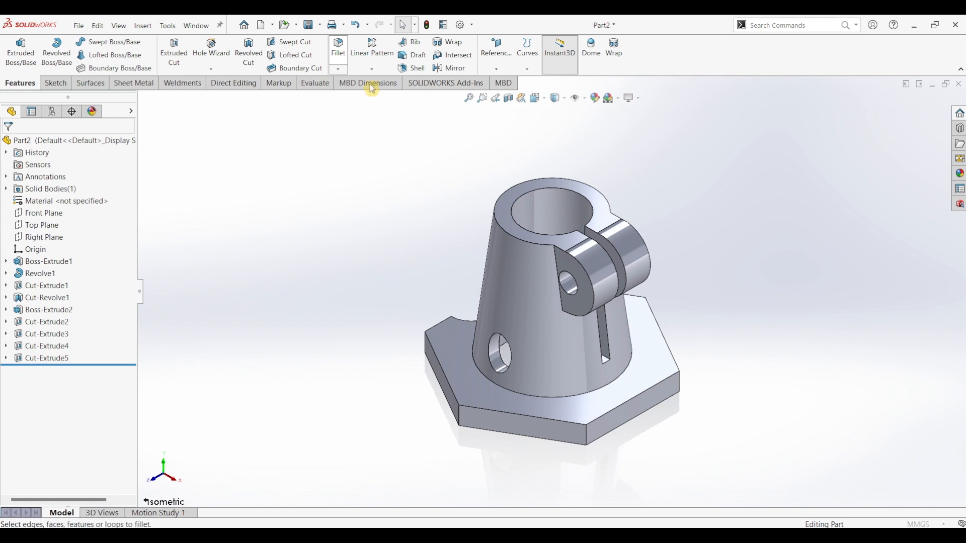
{"action": "left_click", "coordinate": [336, 63]}
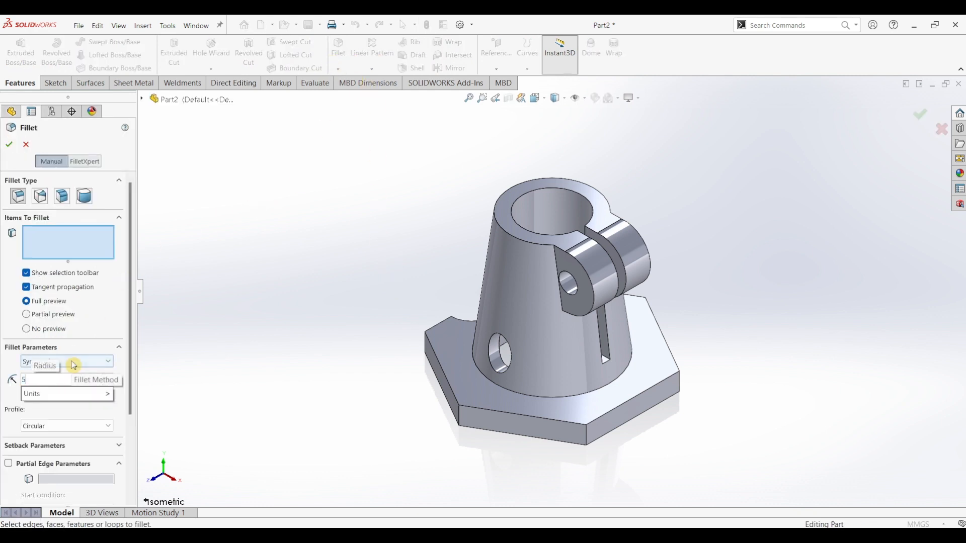
{"action": "type", "text": "5"}
{"action": "key", "text": "Return"}
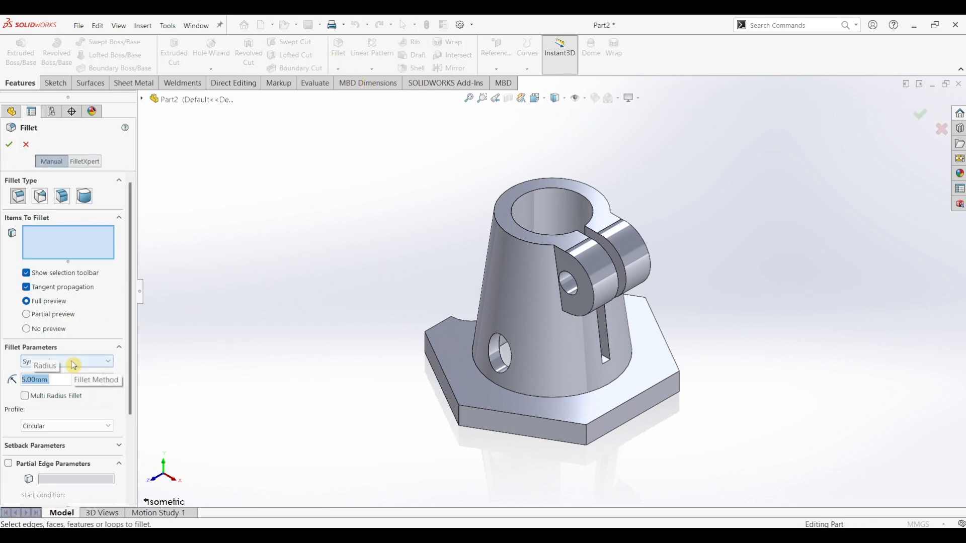
{"action": "left_click", "coordinate": [524, 397]}
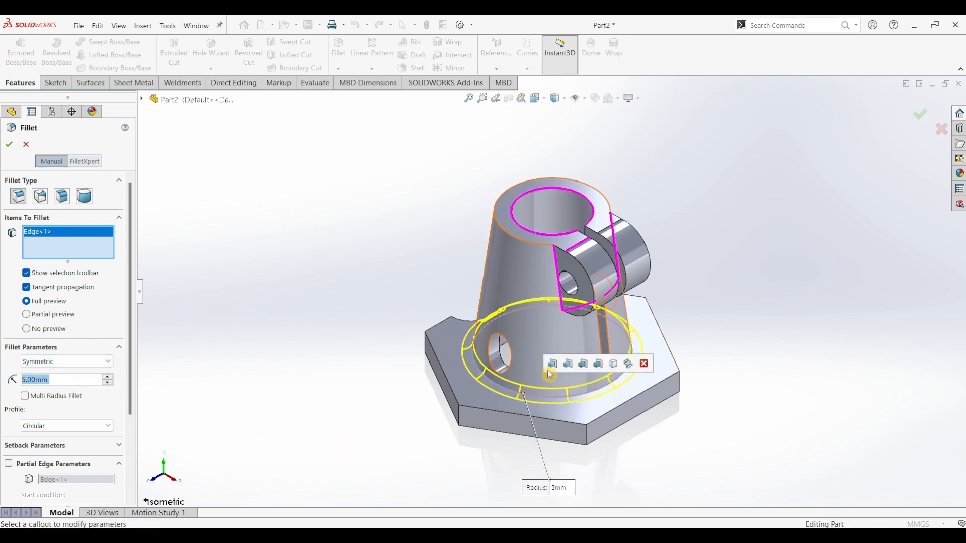
{"action": "middle_click_drag", "start_coordinate": [550, 375], "coordinate": [745, 363]}
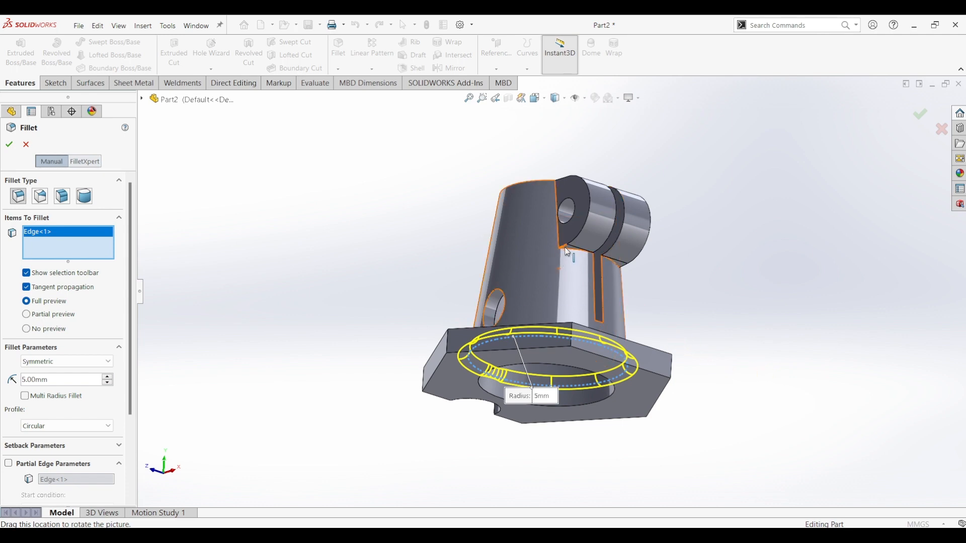
{"action": "middle_click_drag", "start_coordinate": [563, 363], "coordinate": [605, 319]}
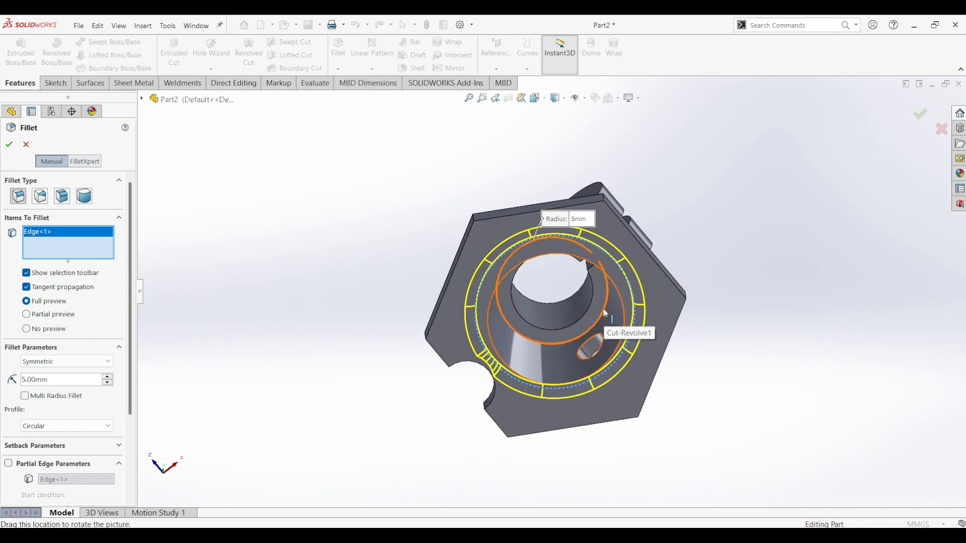
{"action": "left_click", "coordinate": [603, 309]}
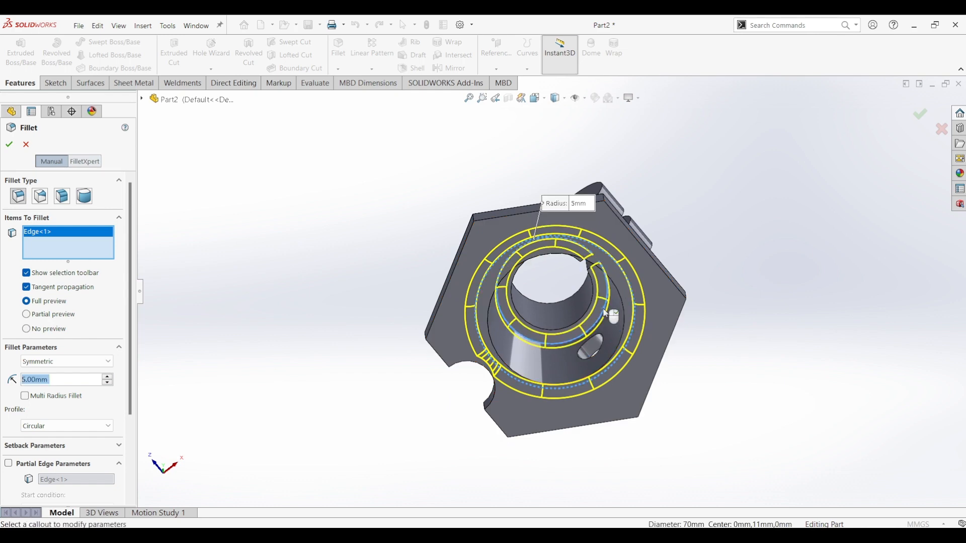
{"action": "left_click", "coordinate": [9, 145]}
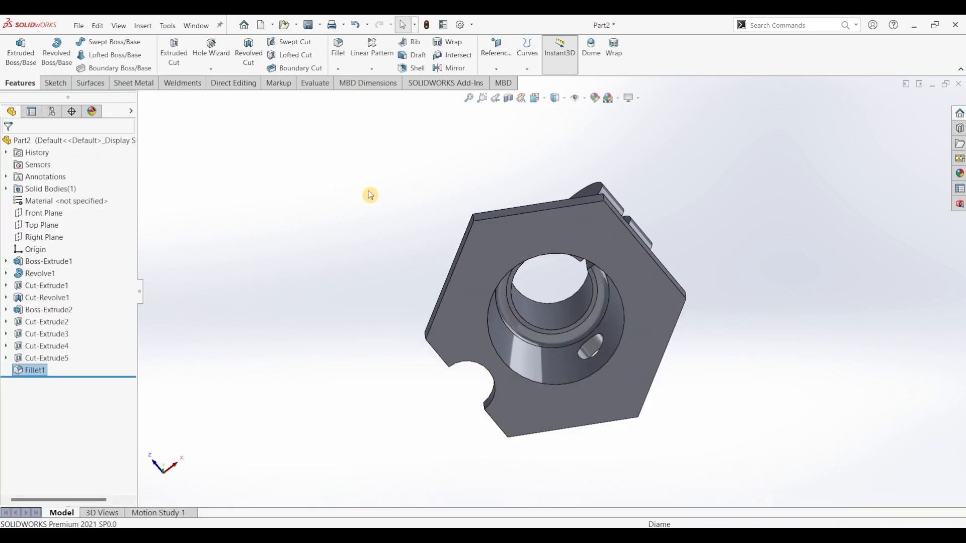
Fillet the tapered body's outer top rim and the outer edges of both clamp ears with a 5 mm radius.
{"action": "middle_click_drag", "start_coordinate": [371, 195], "coordinate": [381, 321]}
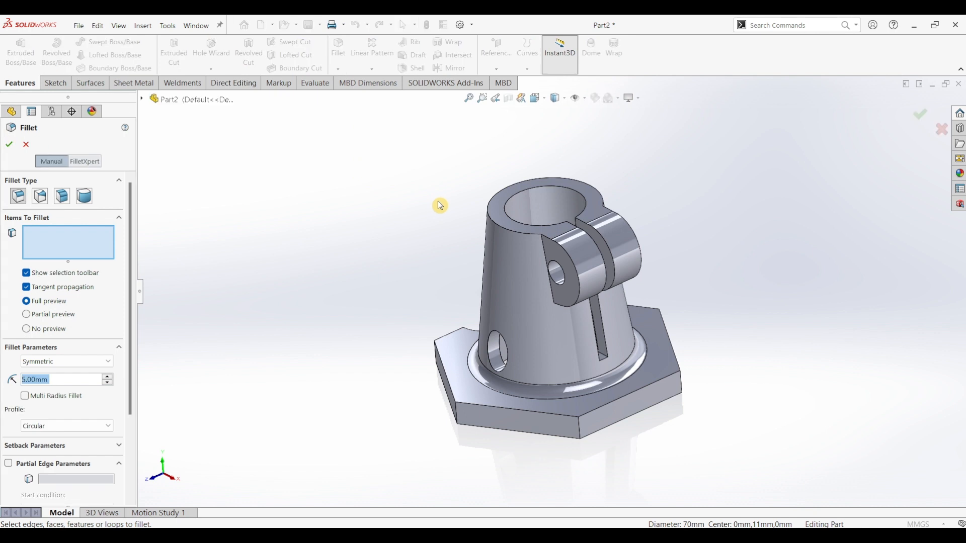
{"action": "left_click", "coordinate": [517, 230]}
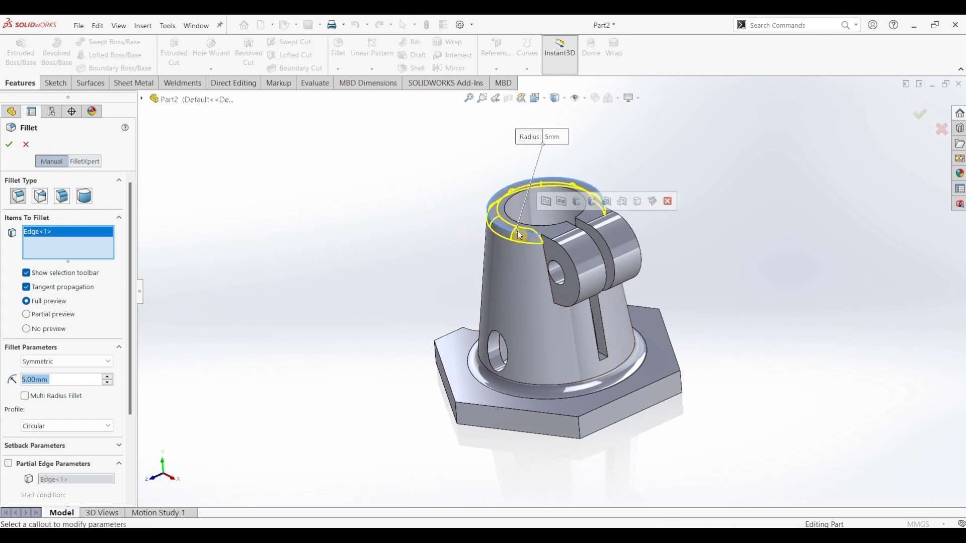
{"action": "left_click", "coordinate": [553, 241]}
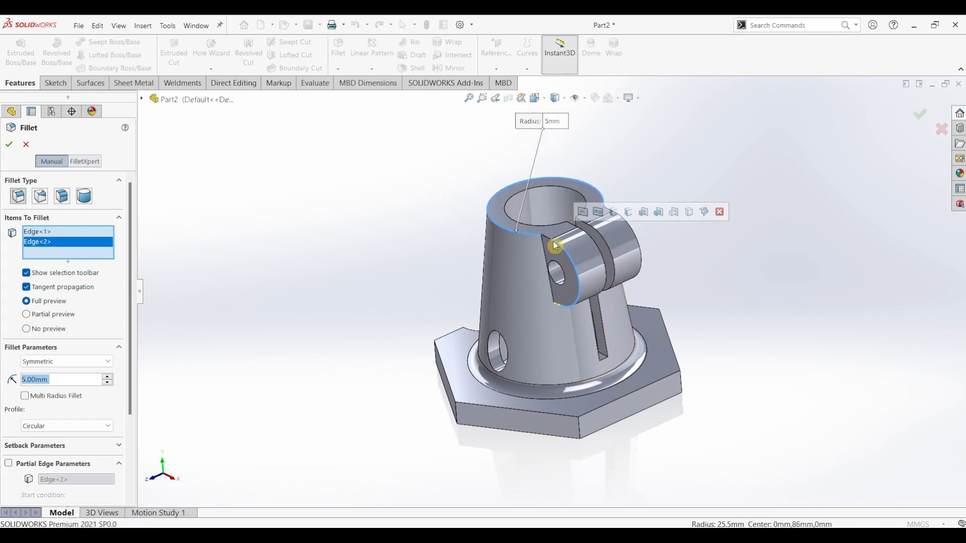
{"action": "left_click", "coordinate": [581, 263]}
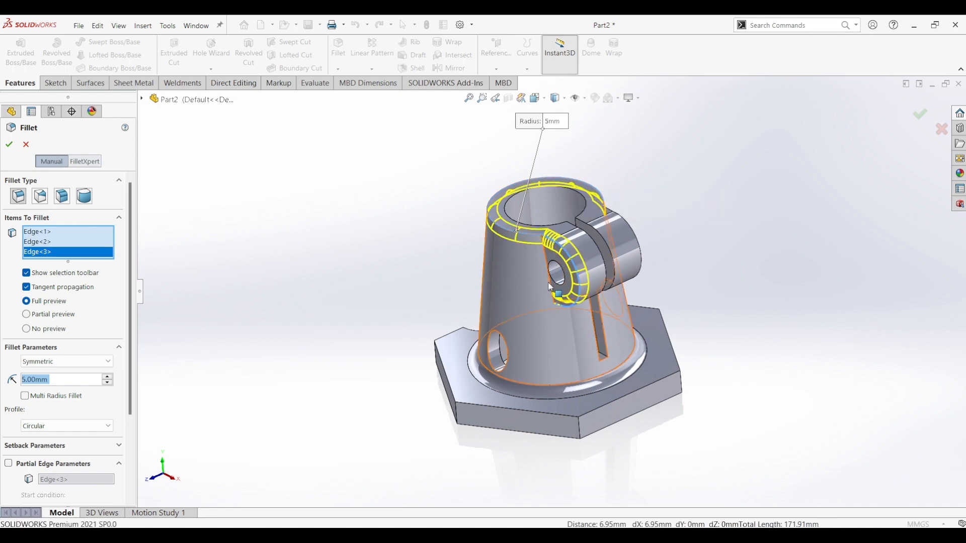
{"action": "middle_click_drag", "start_coordinate": [678, 209], "coordinate": [602, 269]}
{"action": "left_click", "coordinate": [509, 248]}
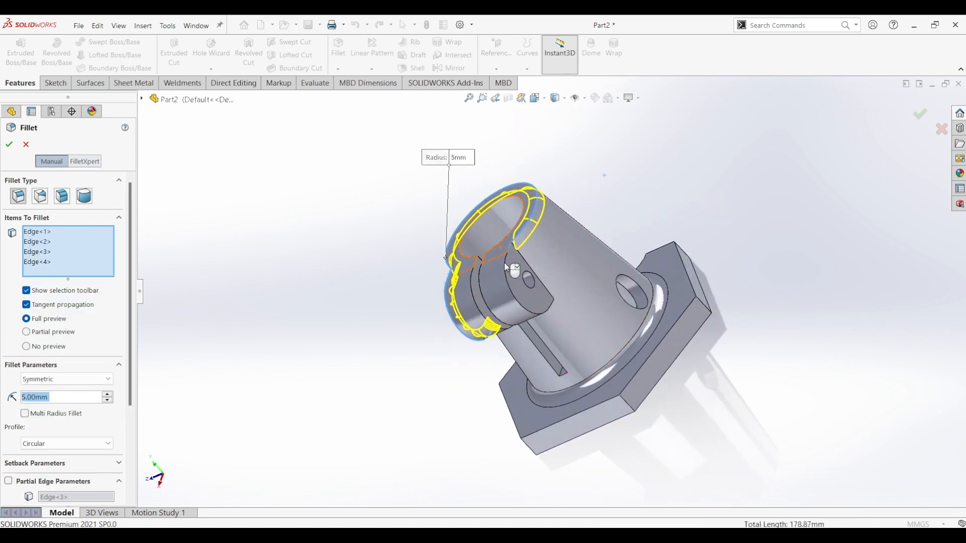
{"action": "left_click", "coordinate": [507, 269]}
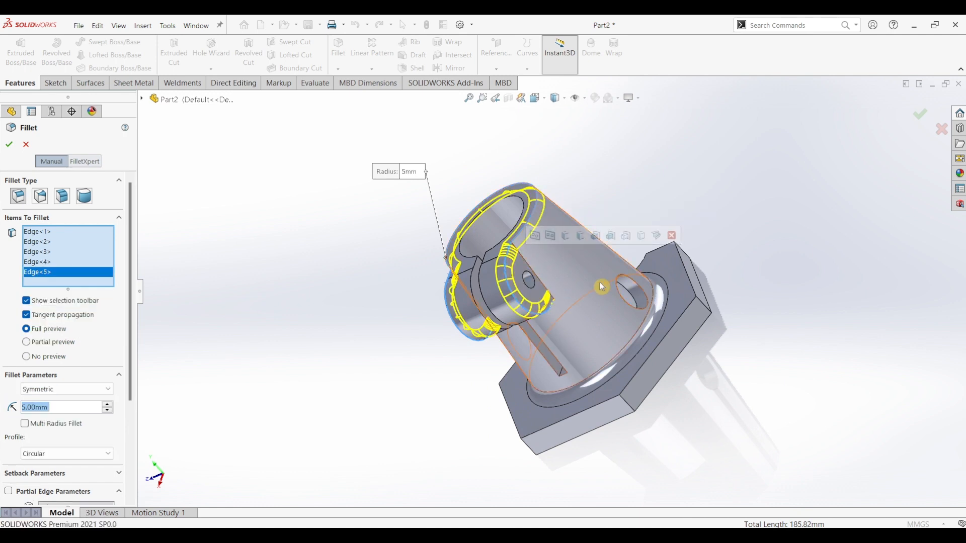
{"action": "left_click", "coordinate": [12, 147]}
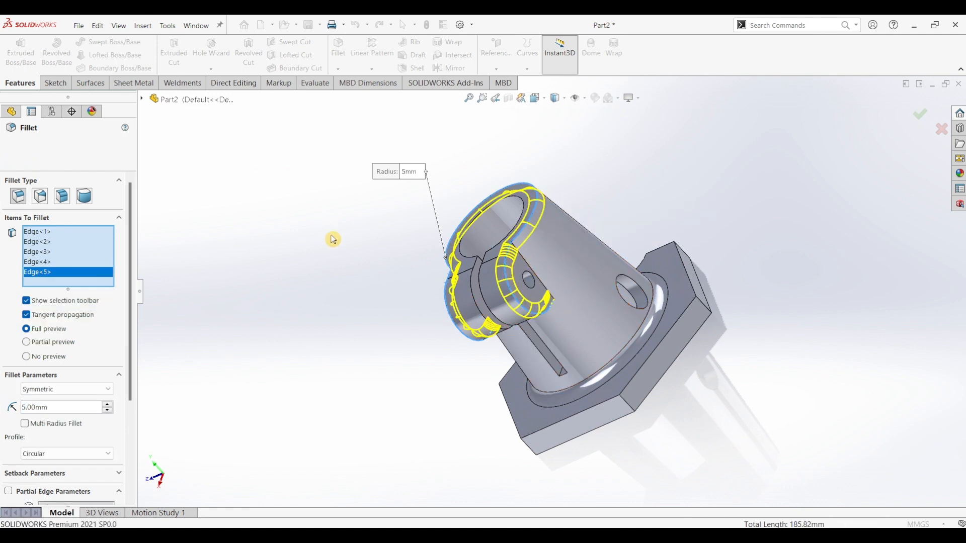
{"action": "middle_click_drag", "start_coordinate": [334, 295], "coordinate": [413, 245]}
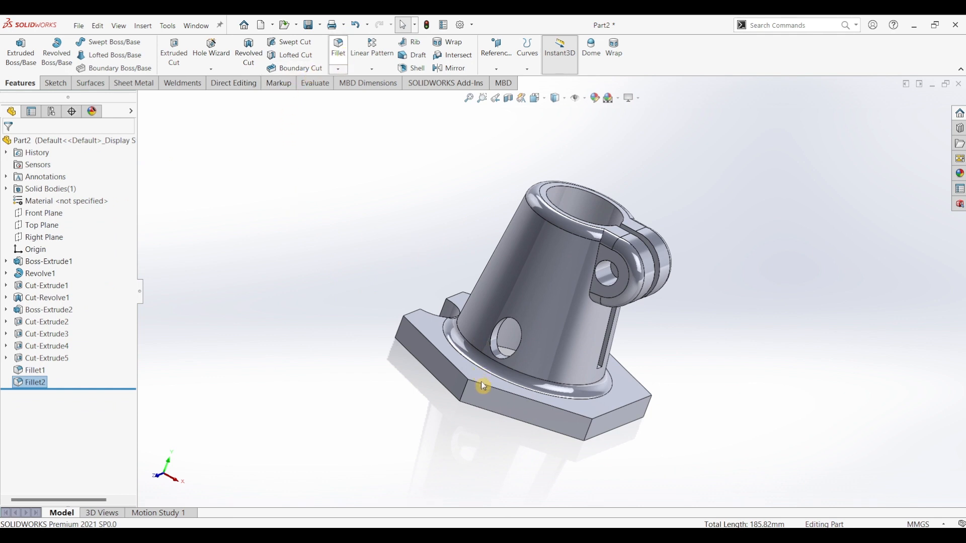
{"action": "key", "text": "Return"}
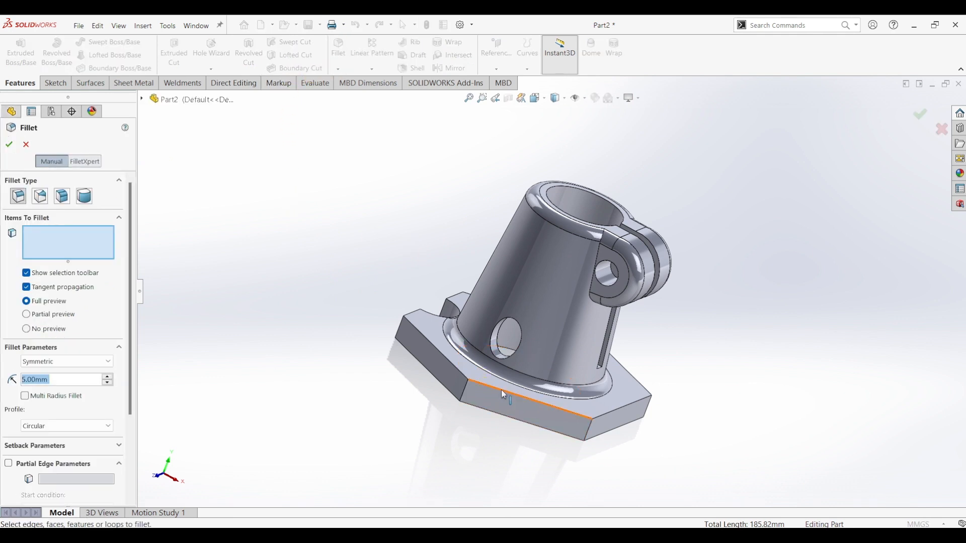
{"action": "left_click", "coordinate": [501, 389]}
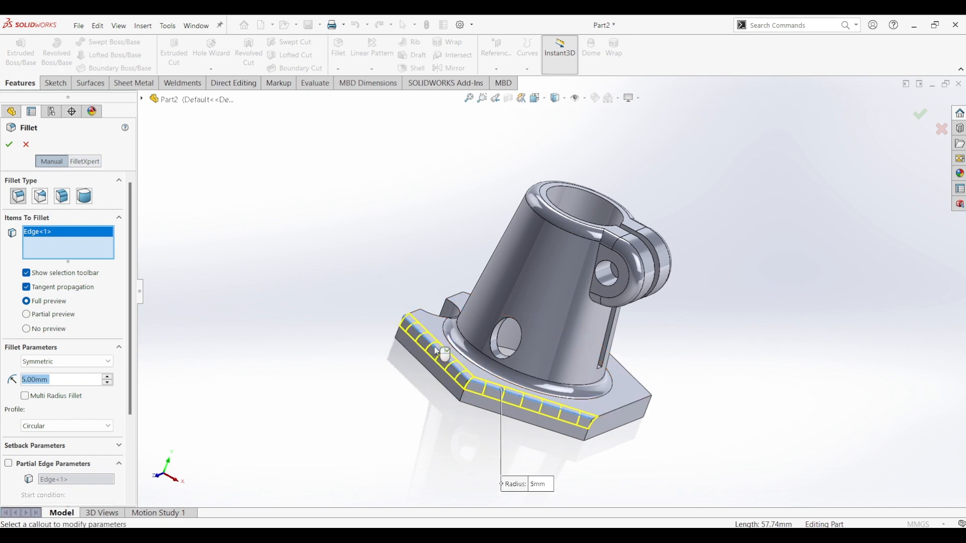
{"action": "left_click", "coordinate": [433, 347]}
{"action": "left_click", "coordinate": [463, 319]}
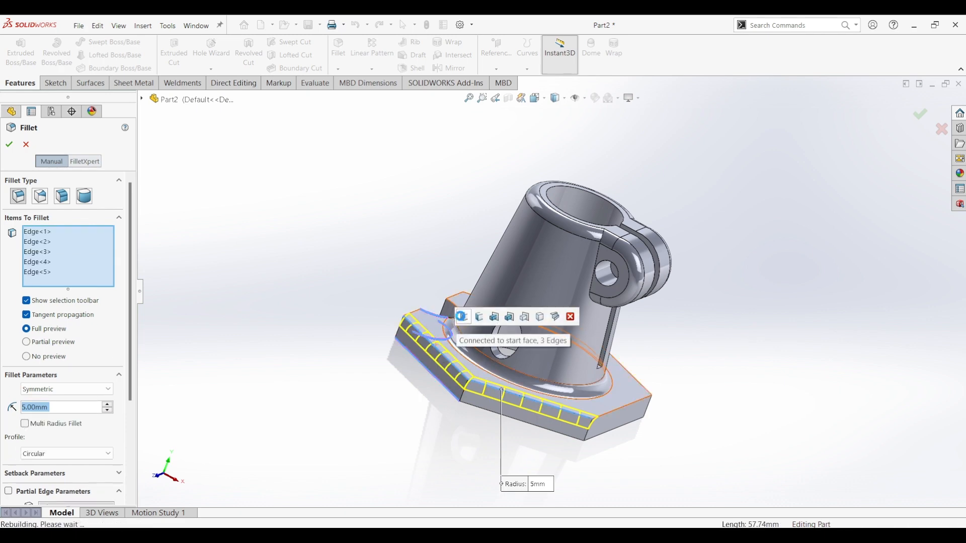
{"action": "middle_click_drag", "start_coordinate": [286, 253], "coordinate": [403, 363]}
{"action": "middle_click_drag", "start_coordinate": [358, 397], "coordinate": [526, 329]}
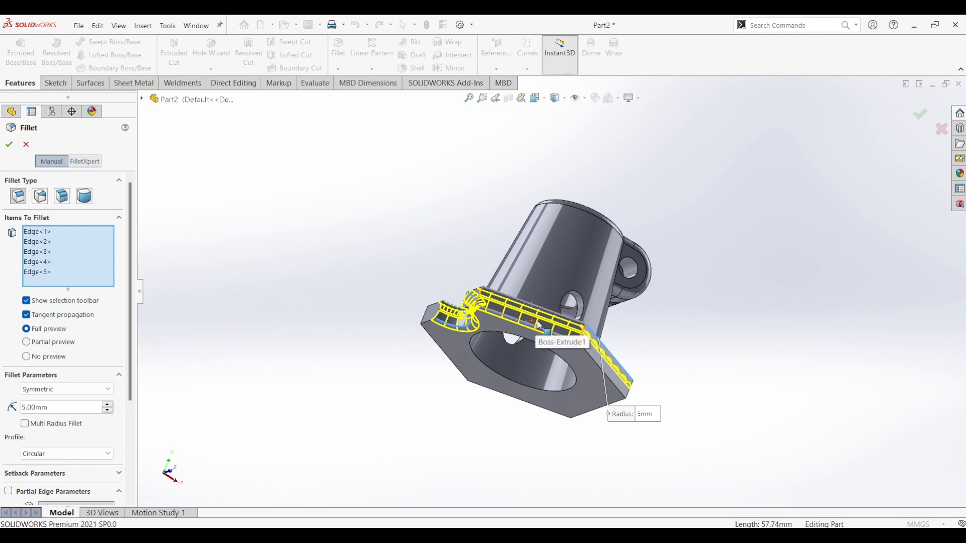
{"action": "left_click", "coordinate": [537, 327]}
{"action": "left_click", "coordinate": [538, 327]}
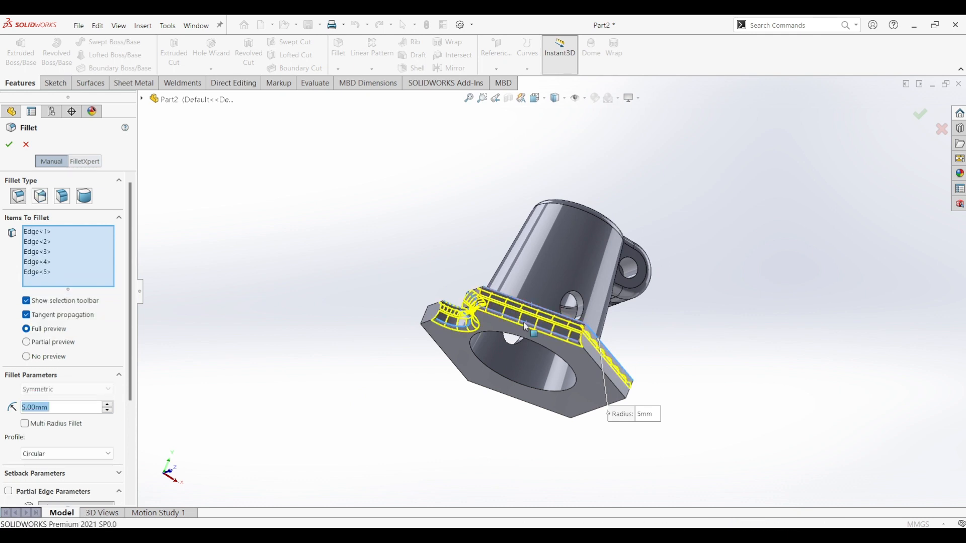
{"action": "middle_click_drag", "start_coordinate": [333, 259], "coordinate": [263, 312]}
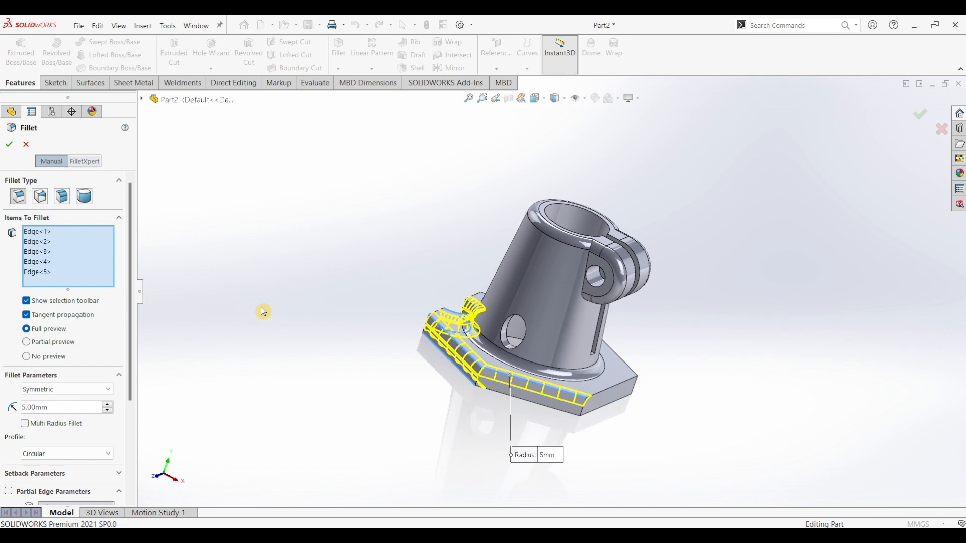
{"action": "right_click", "coordinate": [52, 255]}
{"action": "left_click", "coordinate": [81, 260]}
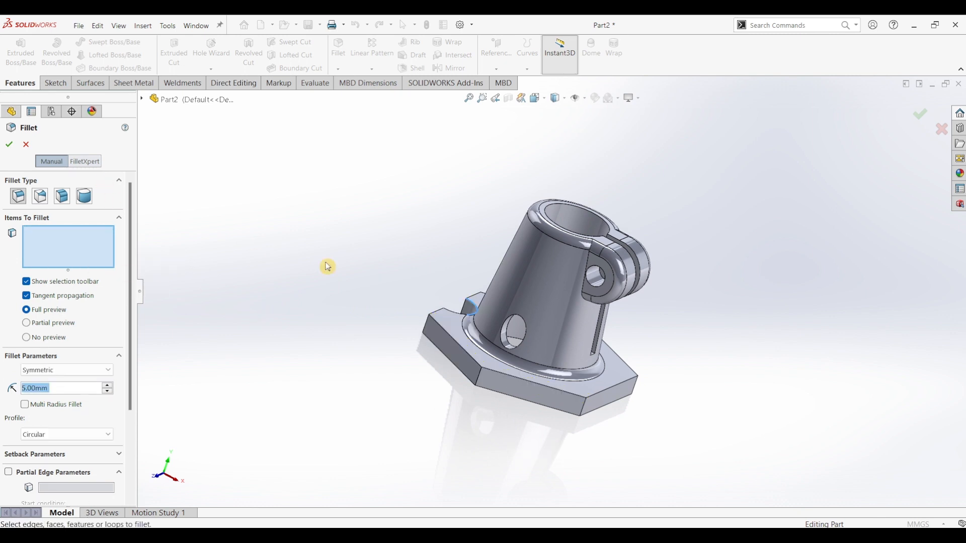
Fillet all upper outer edges of the hexagonal base, including the curved notch and the short edges beside it, with a 5 mm radius.
{"action": "left_click", "coordinate": [454, 341]}
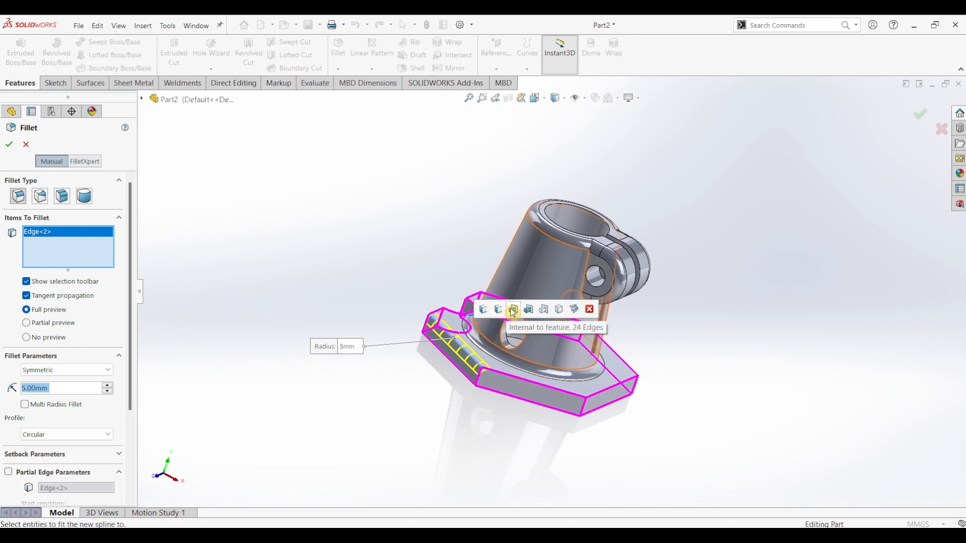
{"action": "left_click", "coordinate": [517, 378]}
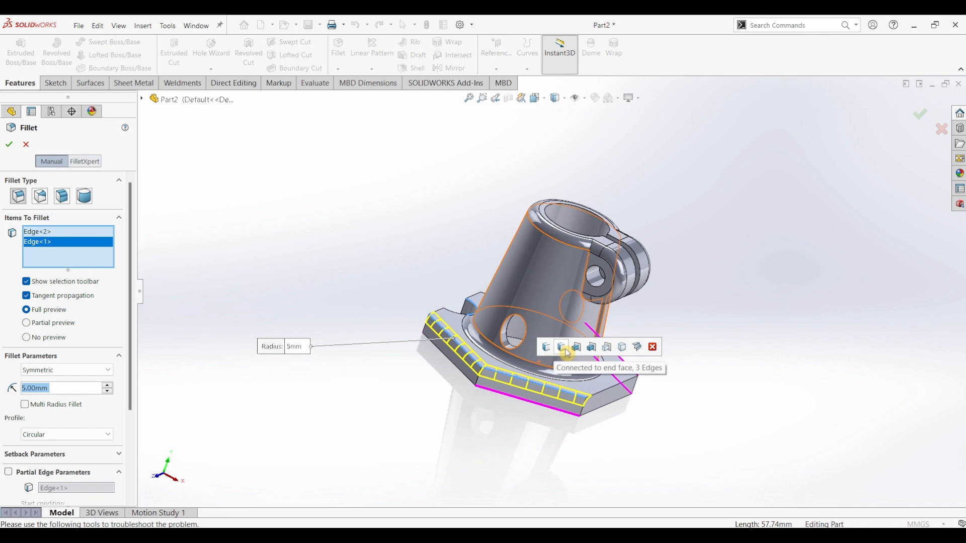
{"action": "left_click", "coordinate": [622, 391]}
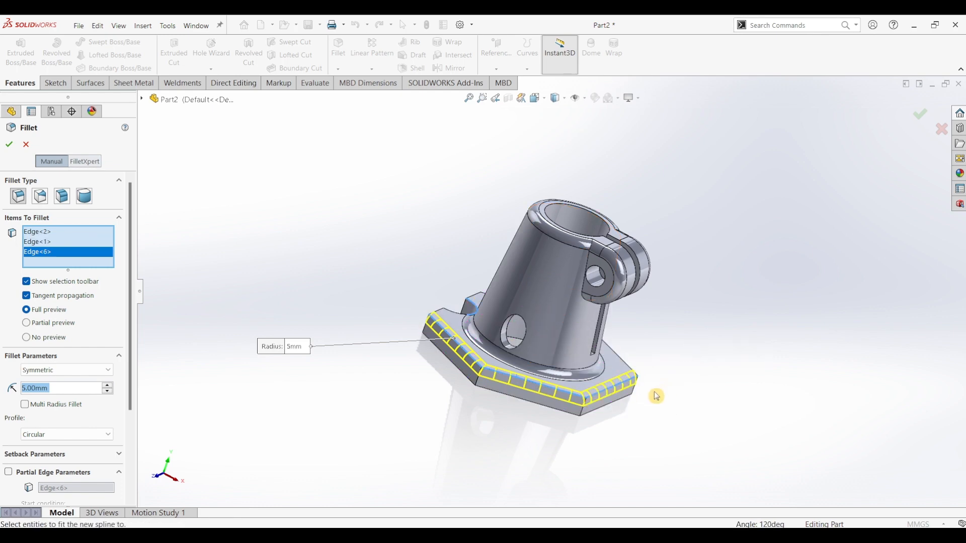
{"action": "middle_click_drag", "start_coordinate": [683, 346], "coordinate": [651, 330]}
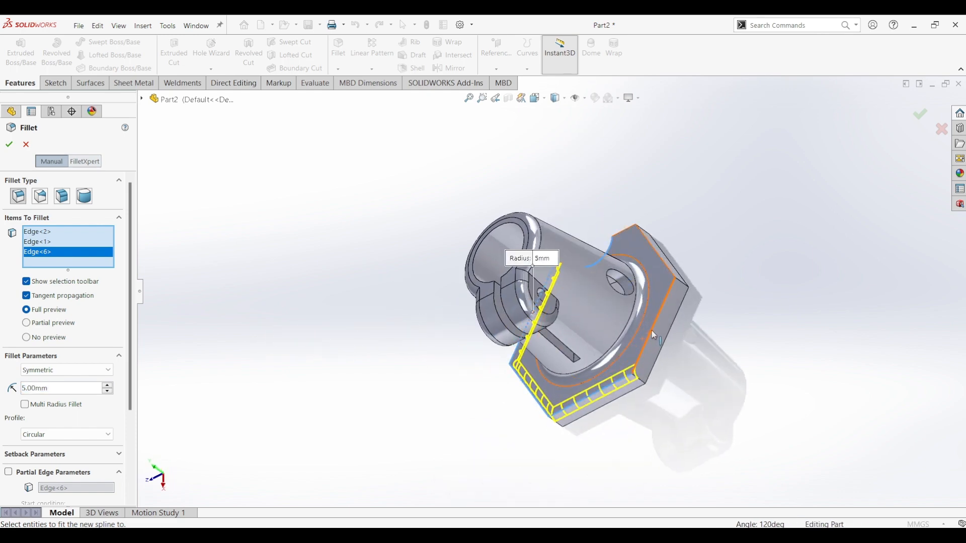
{"action": "left_click", "coordinate": [655, 334]}
{"action": "left_click", "coordinate": [655, 253]}
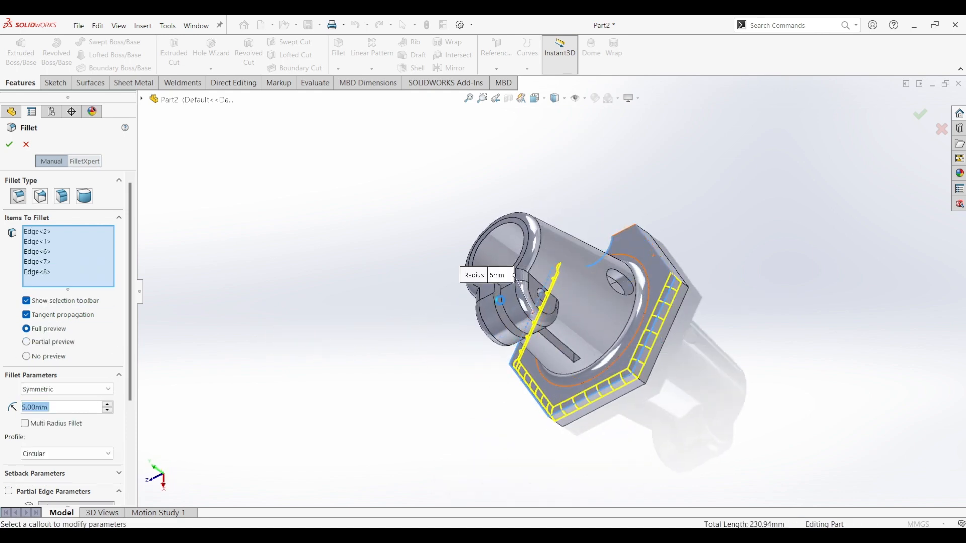
{"action": "middle_click_drag", "start_coordinate": [429, 327], "coordinate": [483, 232]}
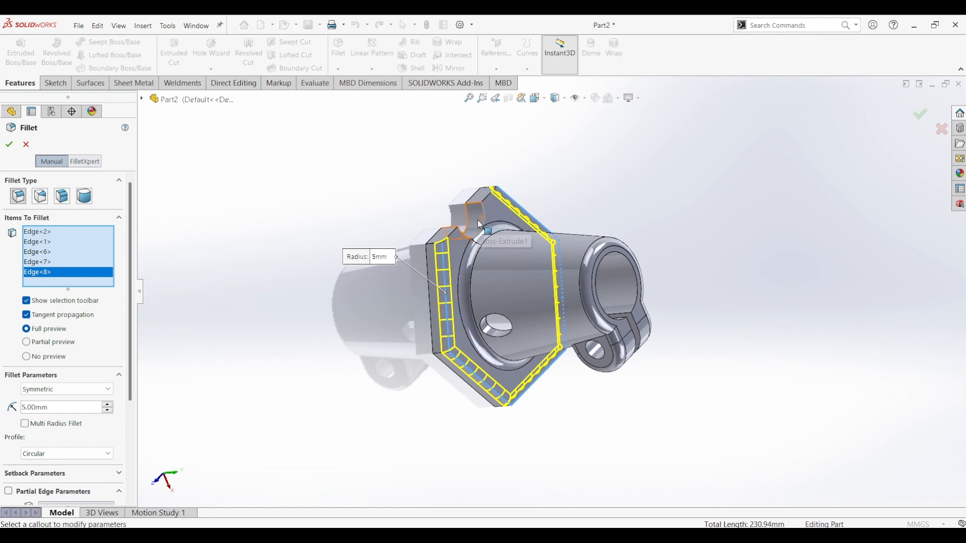
{"action": "left_click", "coordinate": [485, 227]}
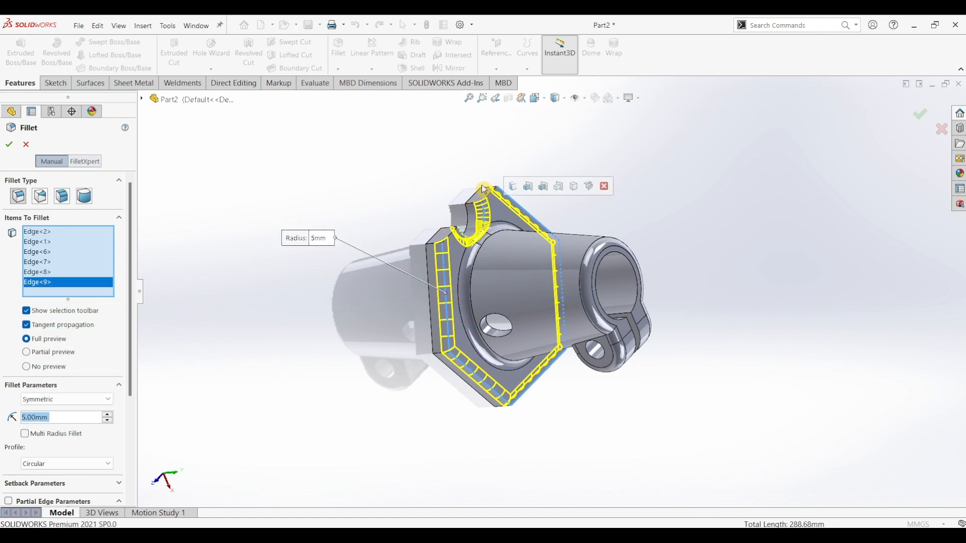
{"action": "left_click", "coordinate": [493, 198]}
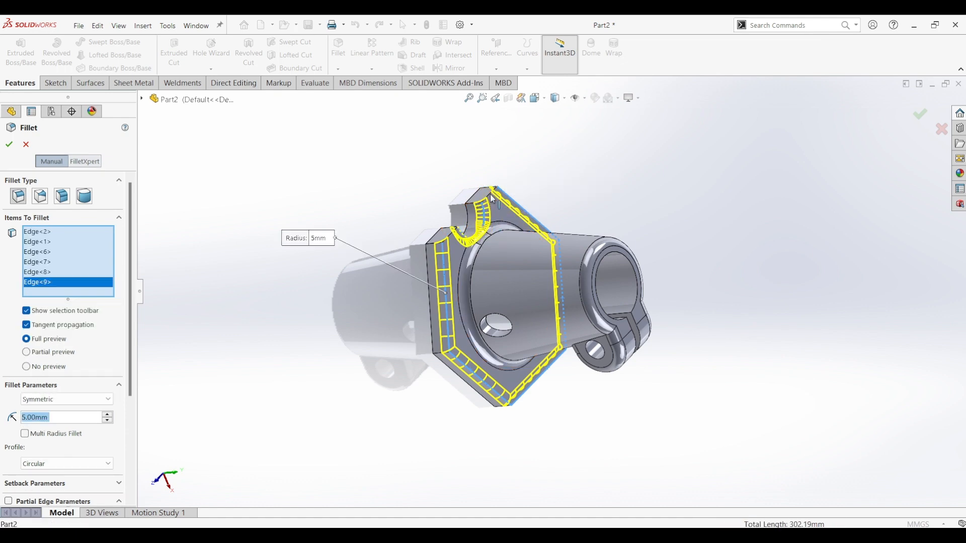
{"action": "left_click", "coordinate": [454, 240]}
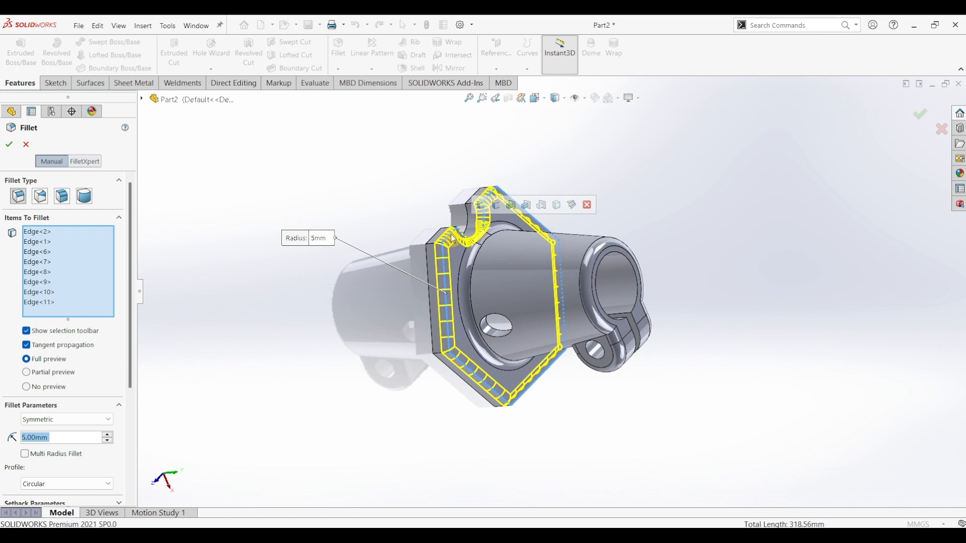
{"action": "left_click", "coordinate": [12, 146]}
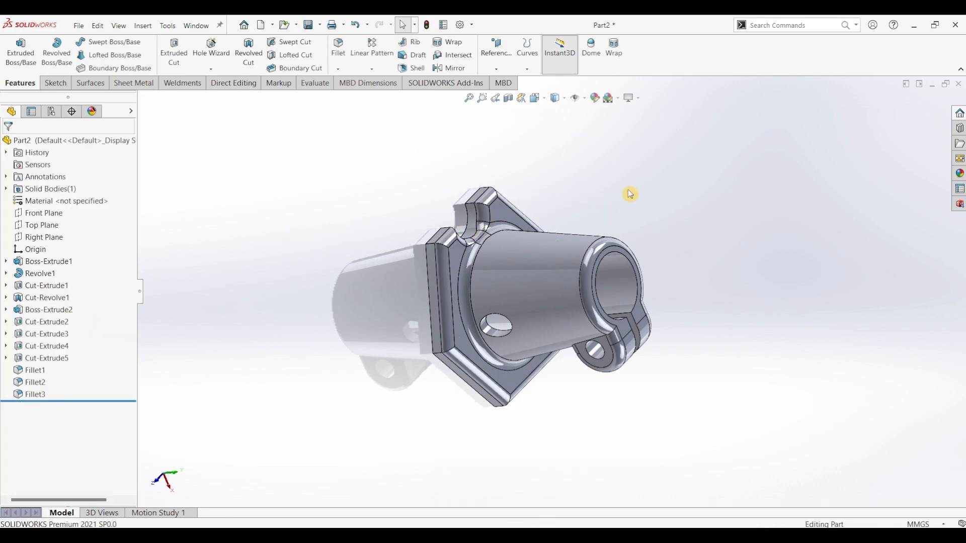
Apply the polished steel appearance to the whole part.
{"action": "key", "text": "ctrl+7"}
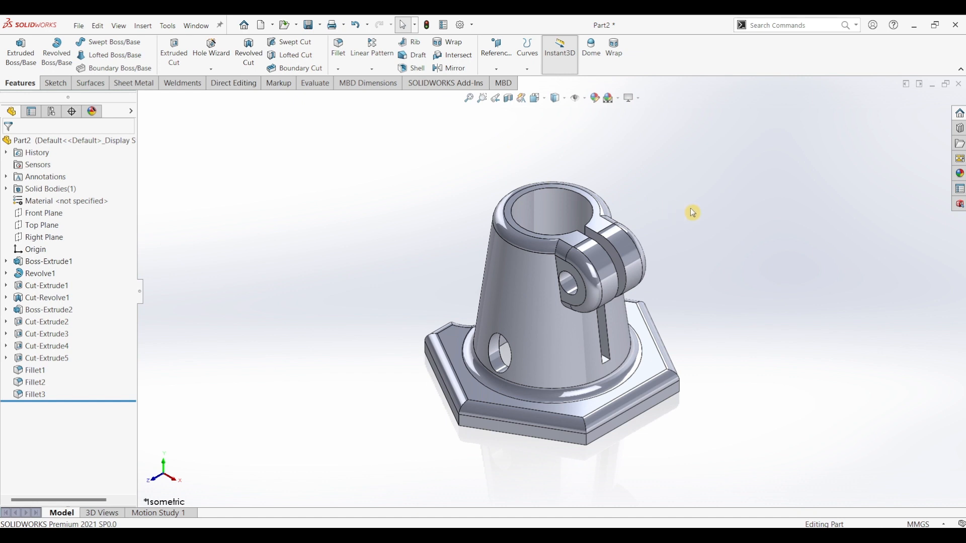
{"action": "left_click", "coordinate": [959, 175]}
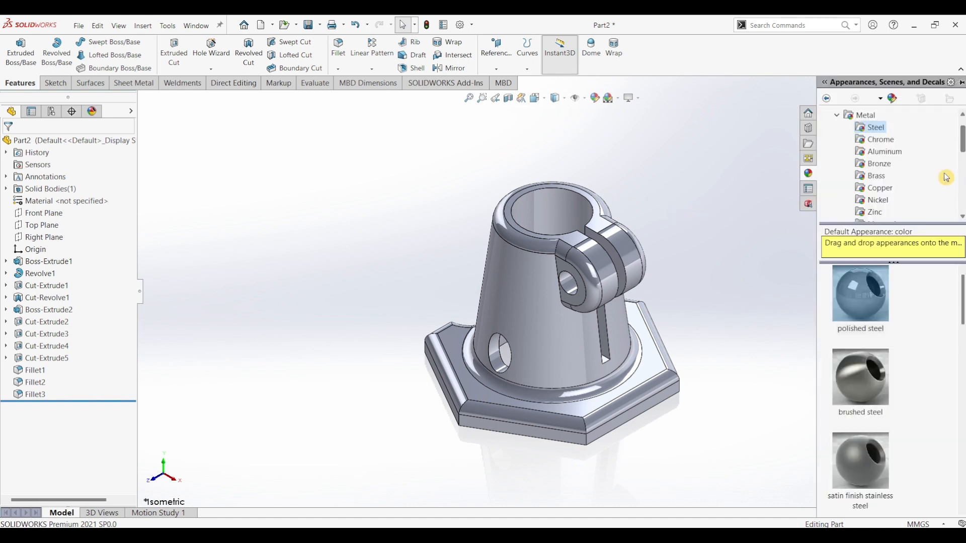
{"action": "double_click", "coordinate": [870, 291]}
{"action": "left_click", "coordinate": [745, 290]}
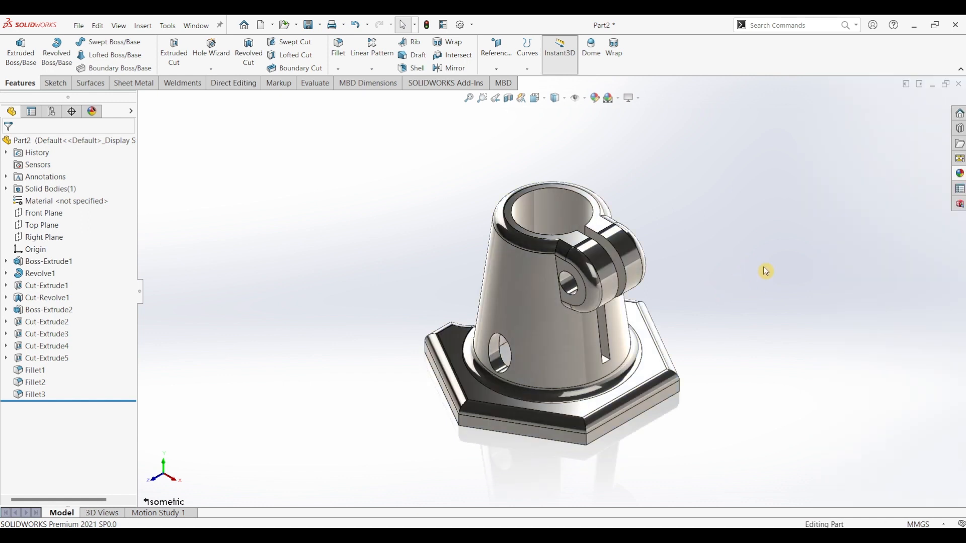